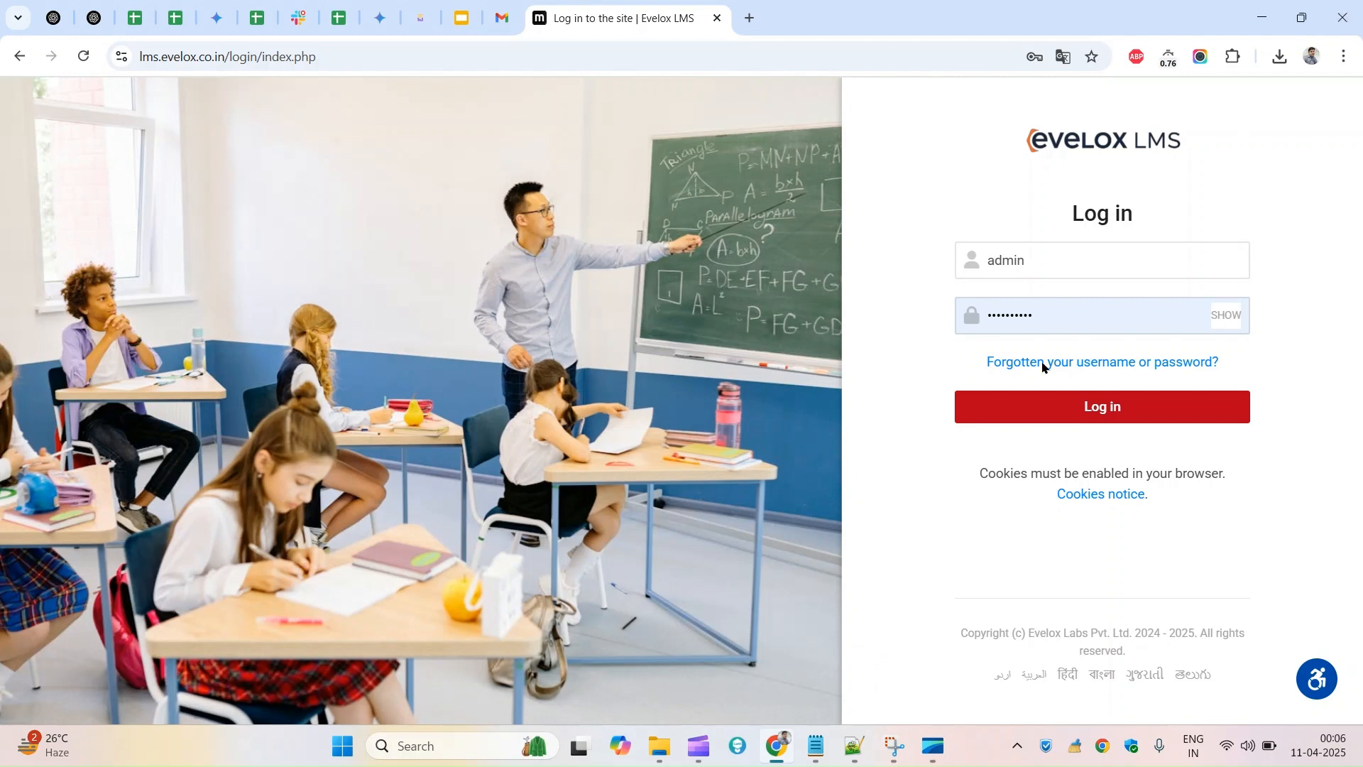
# - Log in with the prefilled admin credentials and open the course administration page for managing classes and subjects, collapsing the quick links
pyautogui.click(1084, 410)
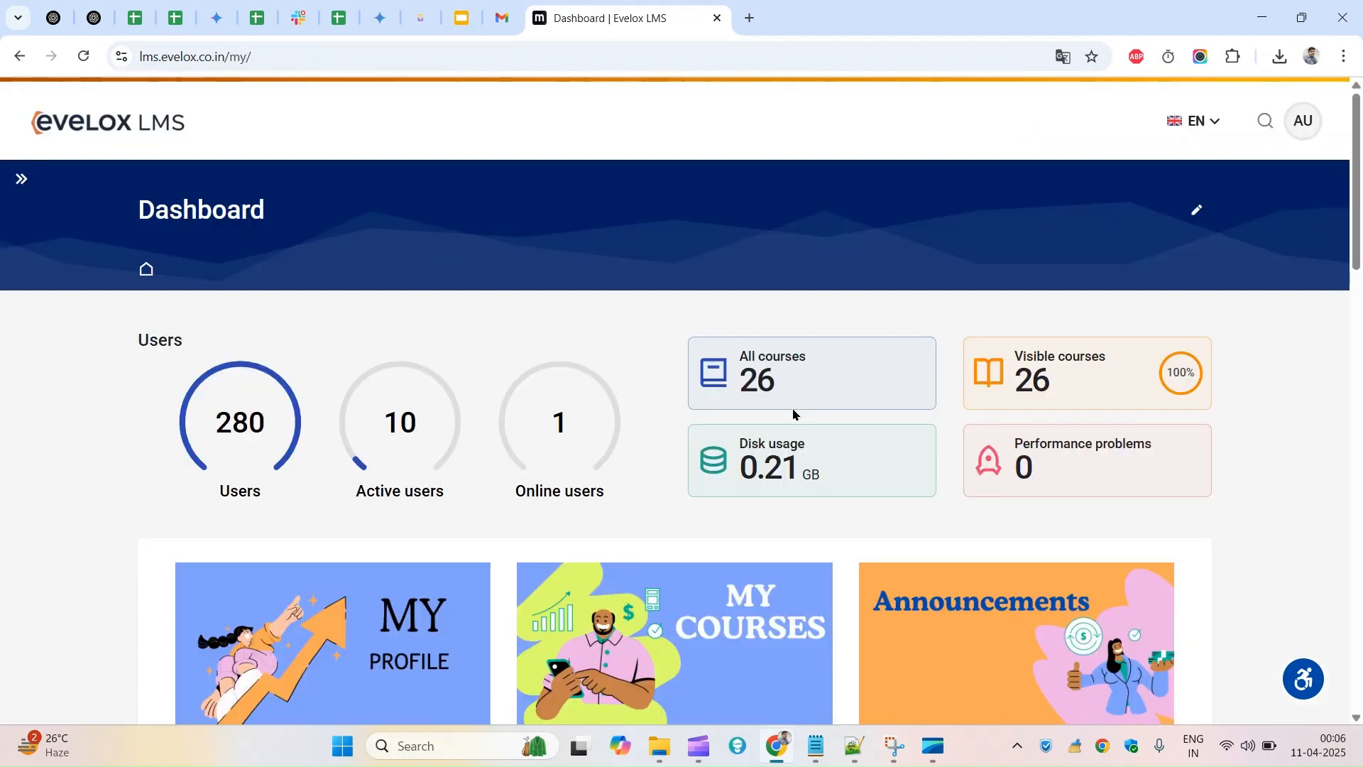
pyautogui.click(20, 183)
pyautogui.scroll(-2, 82, 493)
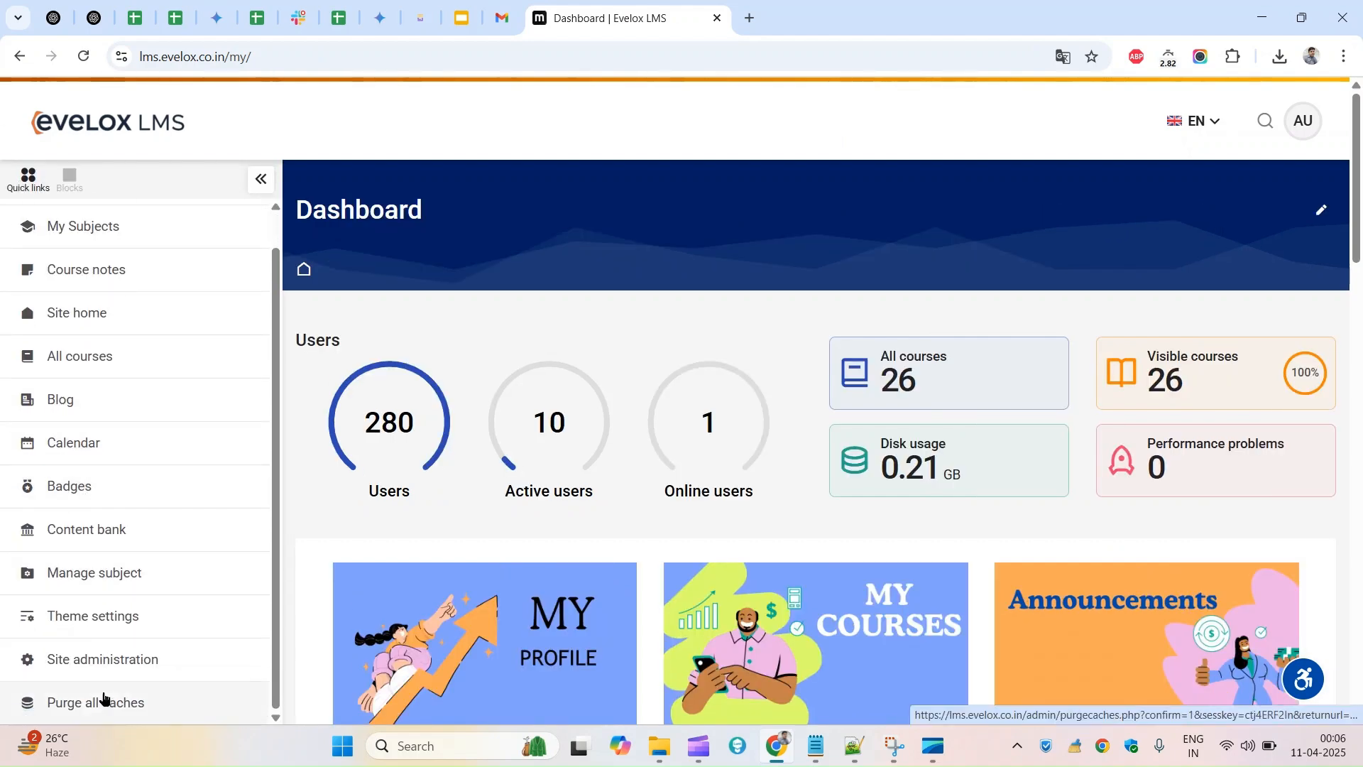
pyautogui.click(107, 666)
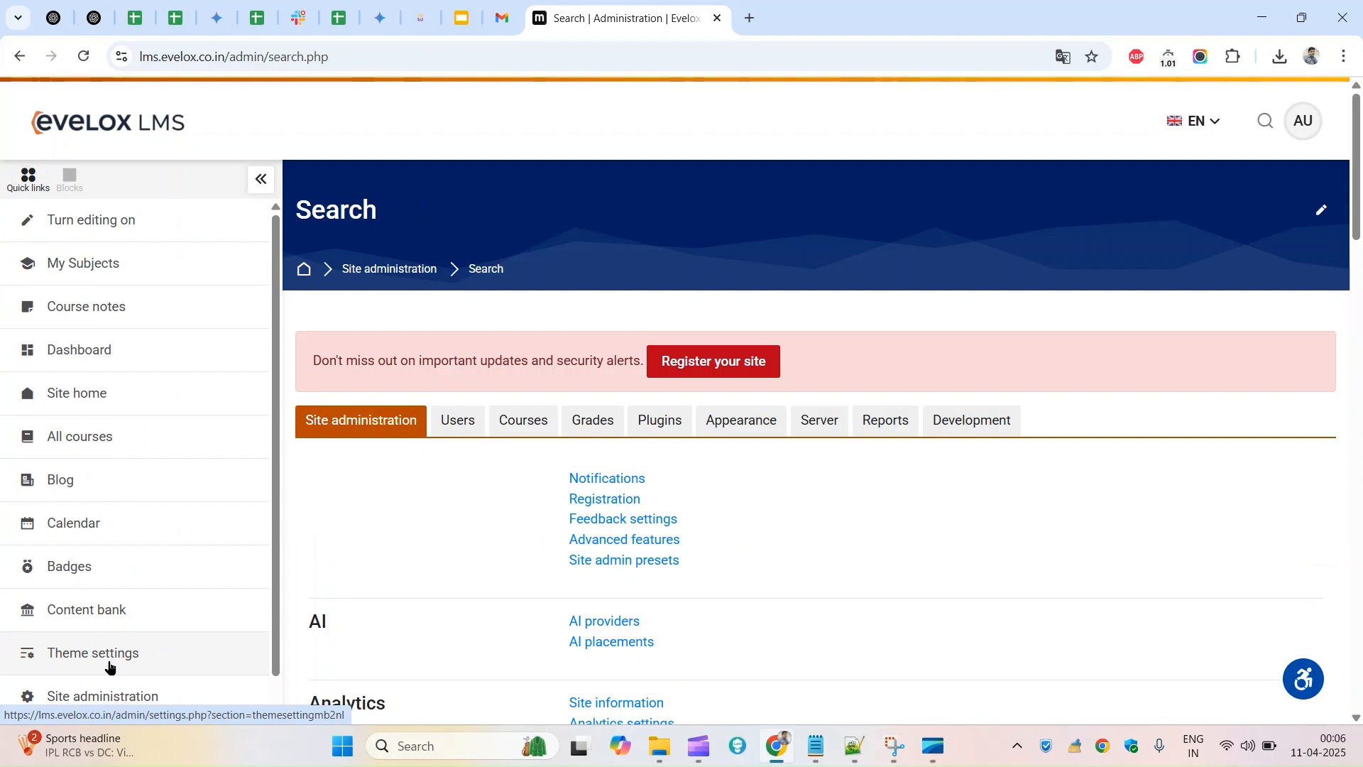
pyautogui.click(513, 421)
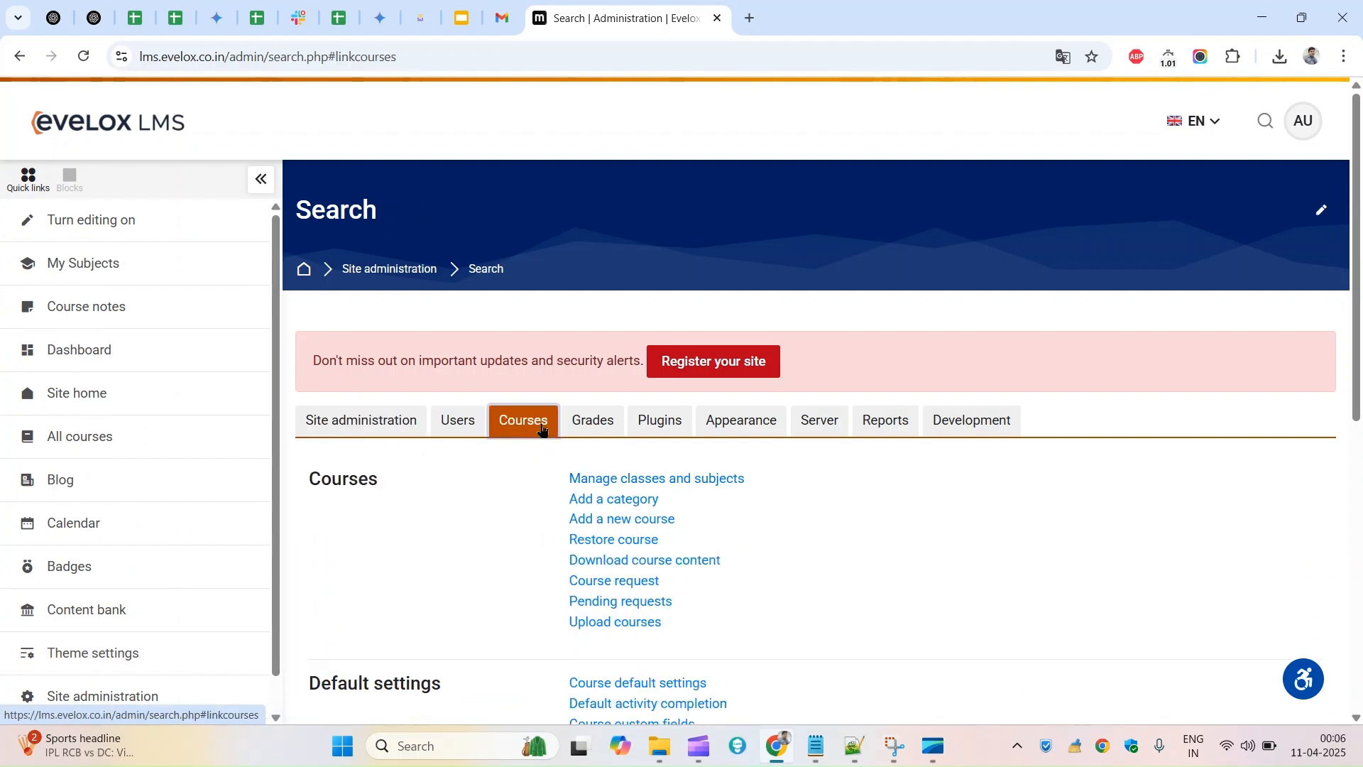
pyautogui.click(655, 479)
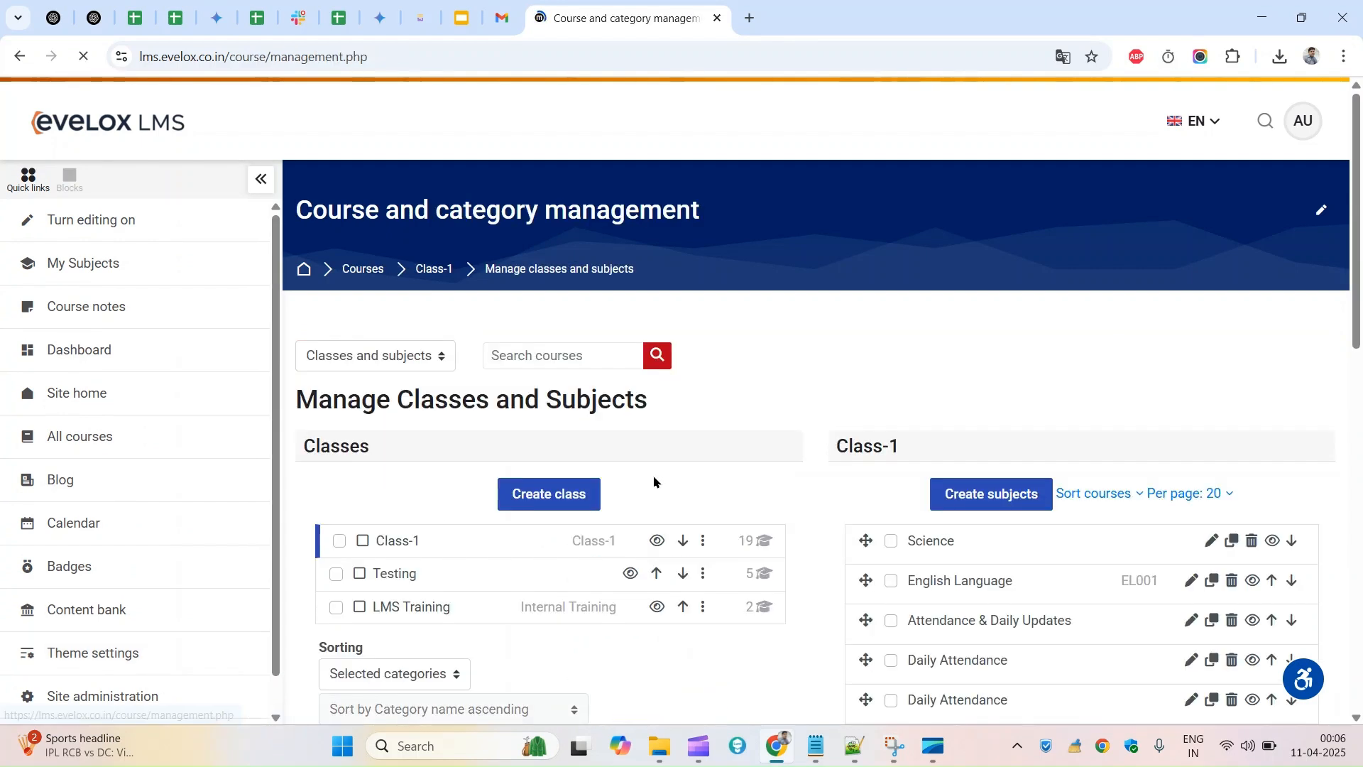
pyautogui.click(261, 181)
# - Examine the subjects listed under the Class-1, Testing and LMS Training classes
pyautogui.scroll(-1, 442, 513)
pyautogui.scroll(-4, 442, 512)
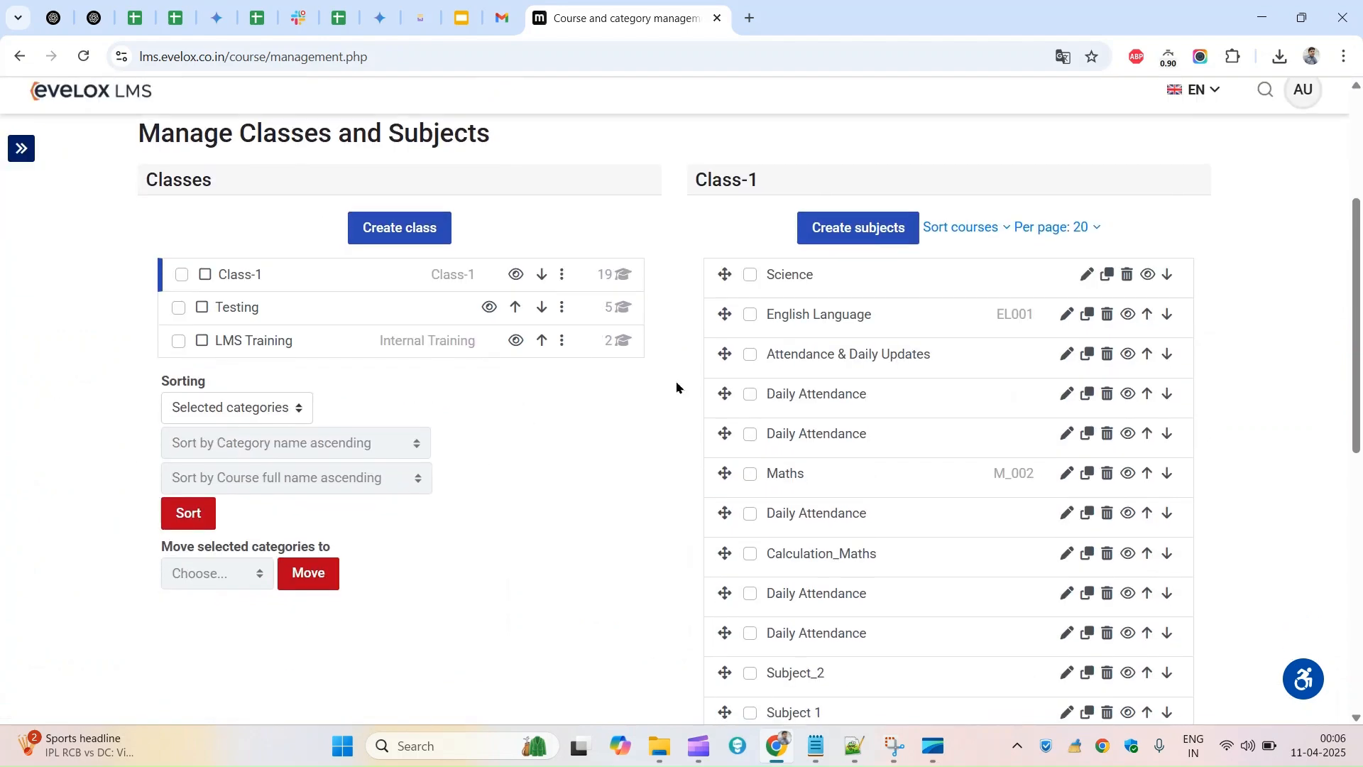
pyautogui.scroll(1, 298, 355)
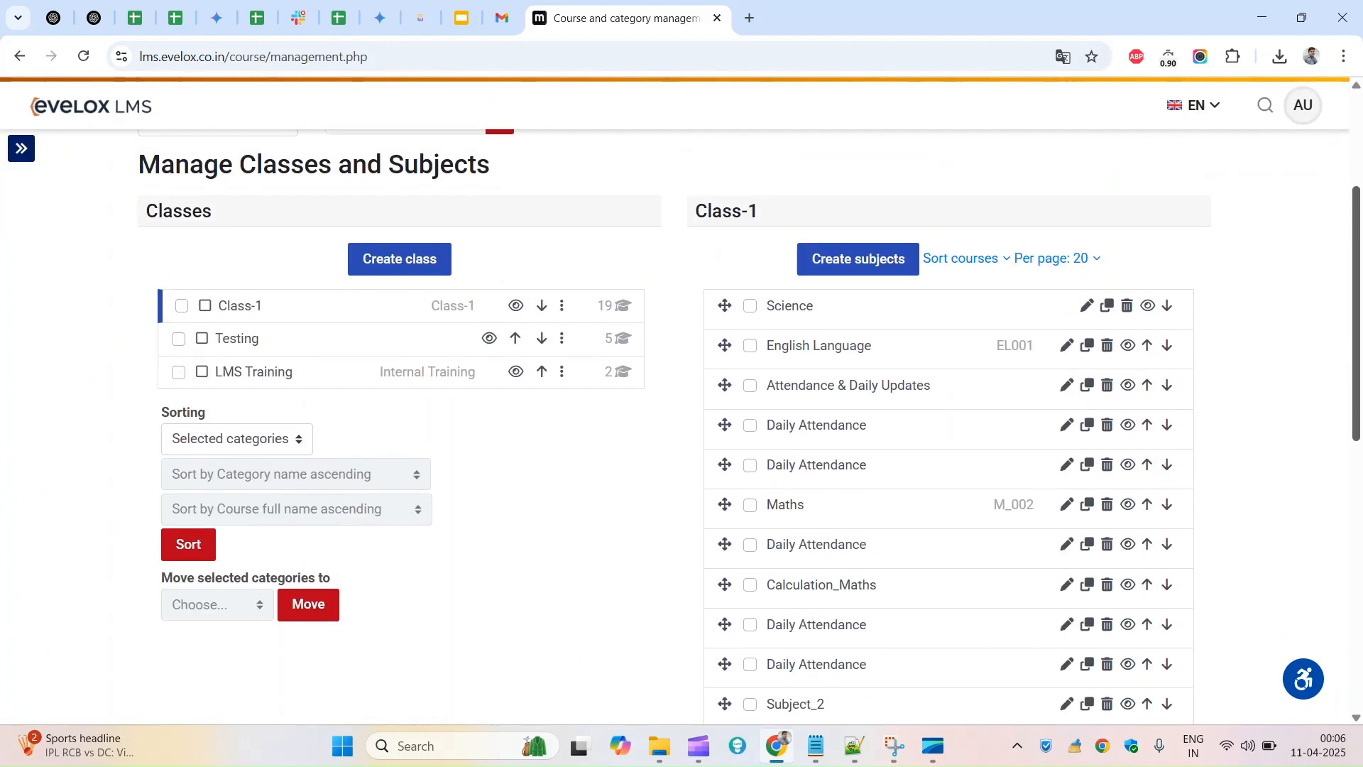
pyautogui.click(228, 305)
pyautogui.click(226, 575)
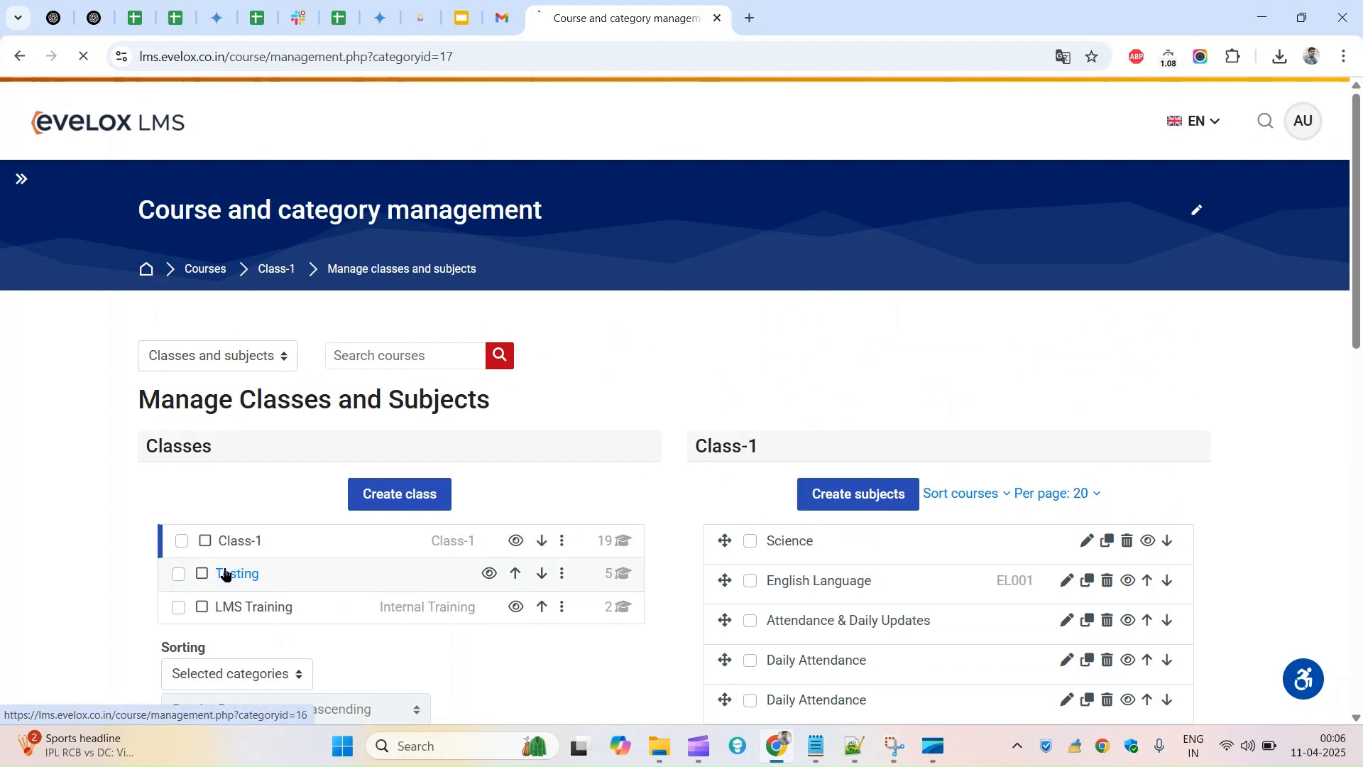
pyautogui.scroll(-2, 959, 435)
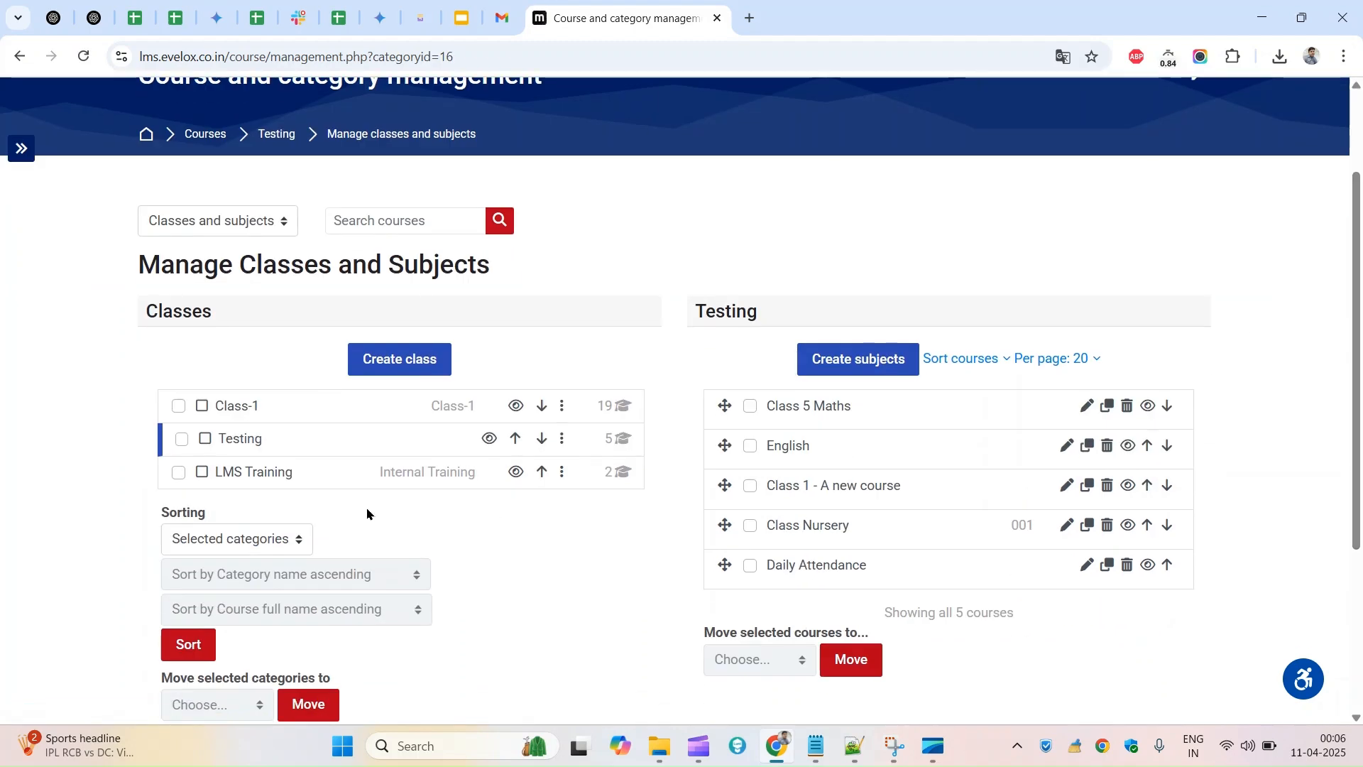
pyautogui.click(250, 481)
pyautogui.scroll(-2, 988, 390)
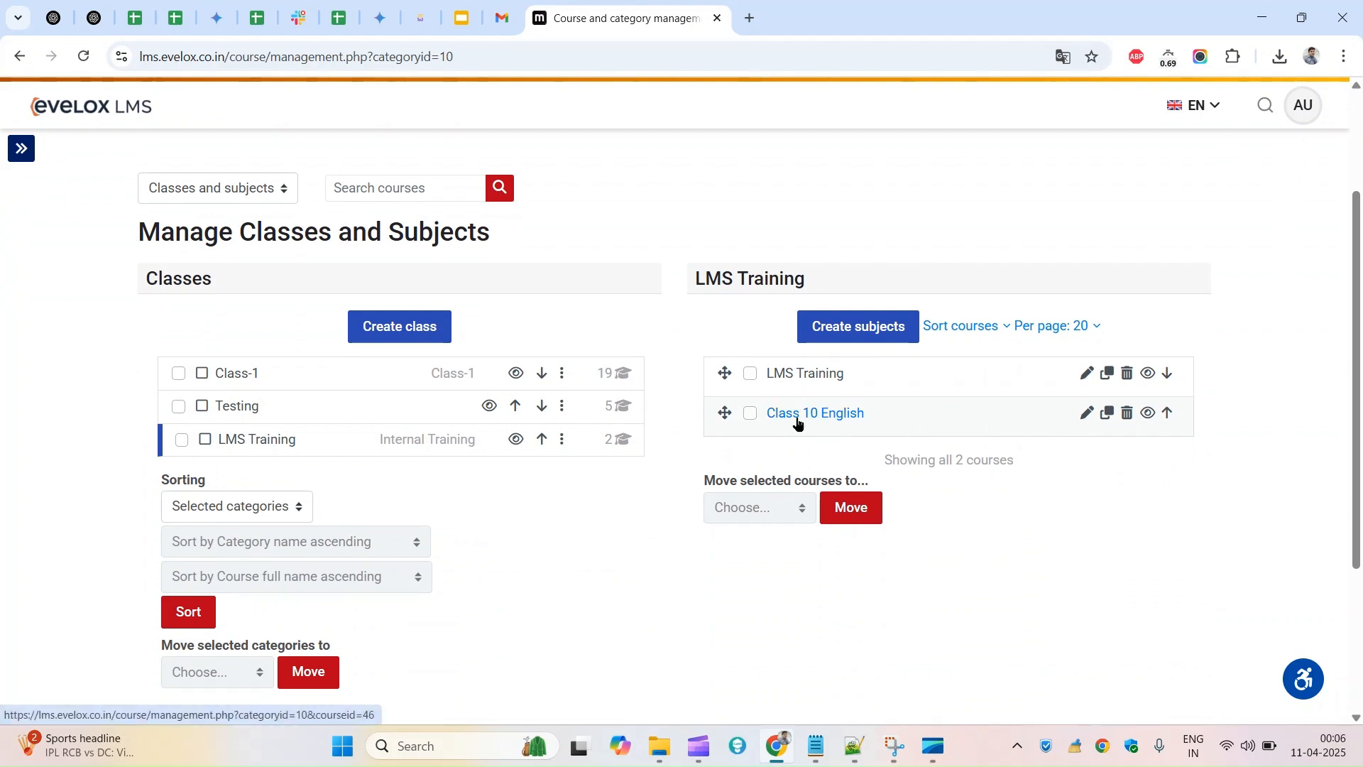
# - Delete the Class 10 English subject from the LMS Training class and confirm the deletion
pyautogui.click(751, 415)
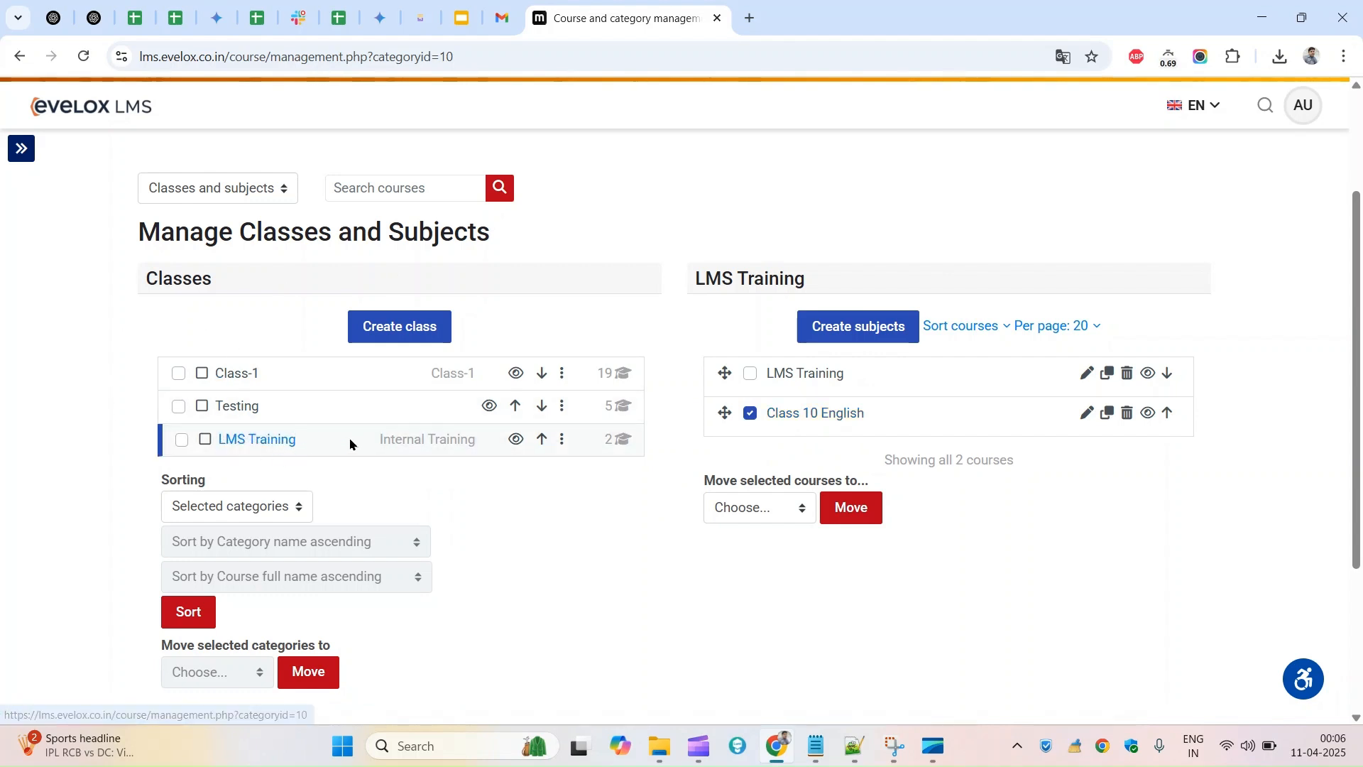
pyautogui.click(250, 440)
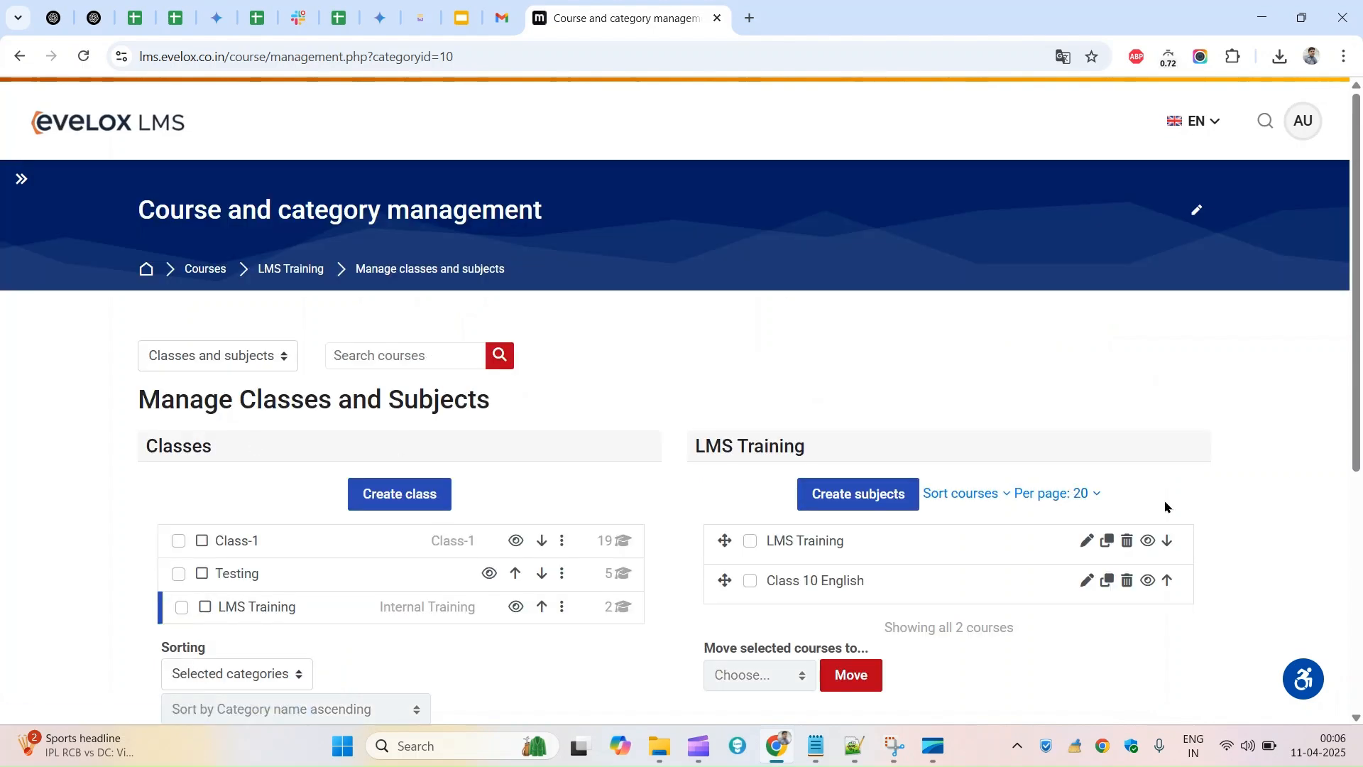
pyautogui.scroll(-1, 1206, 476)
pyautogui.click(750, 493)
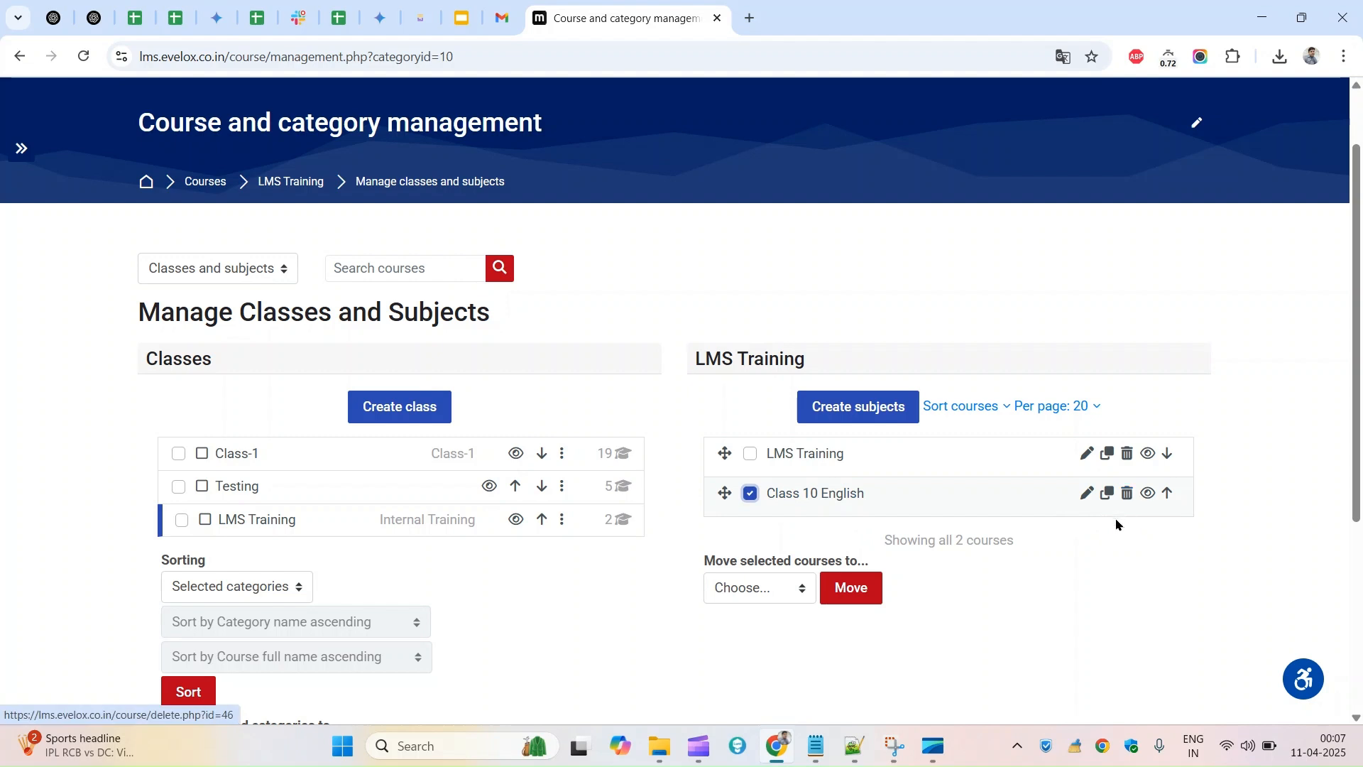
pyautogui.click(1128, 495)
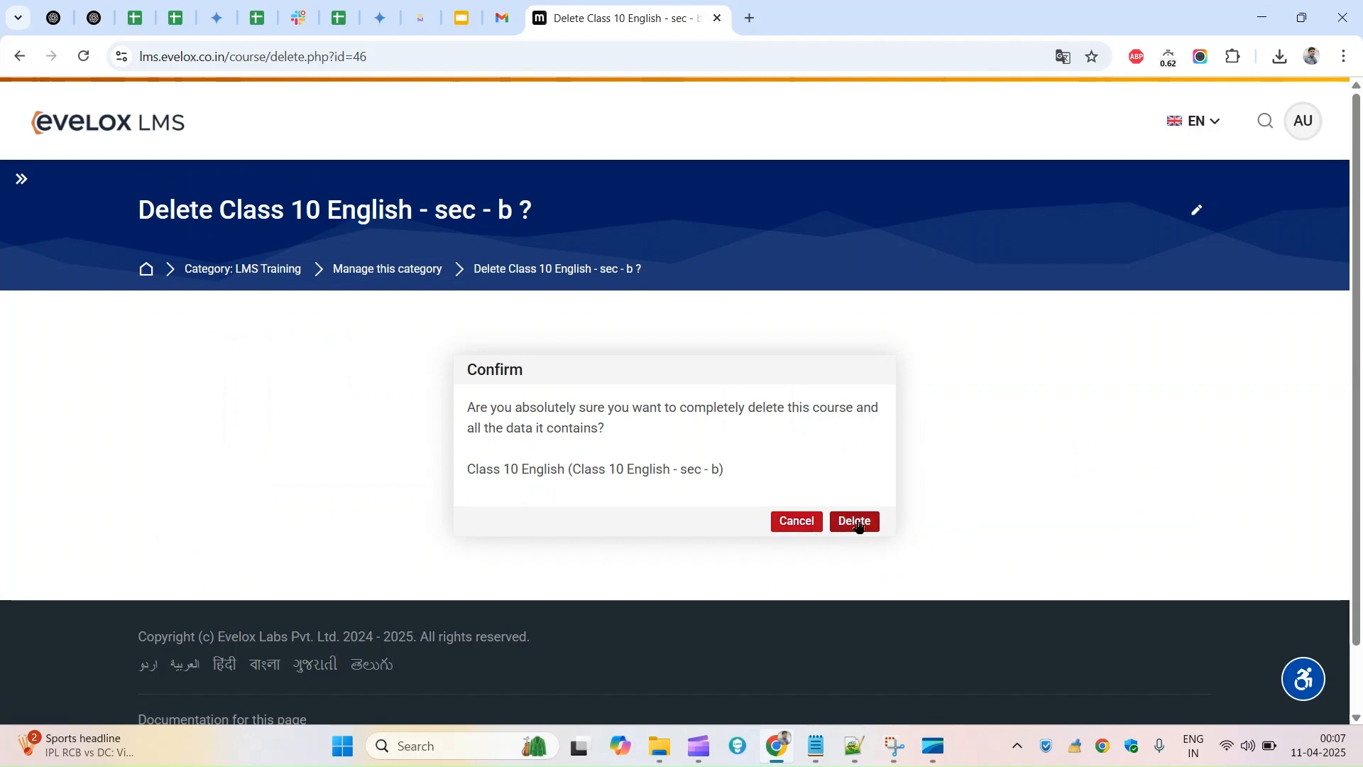
pyautogui.click(858, 522)
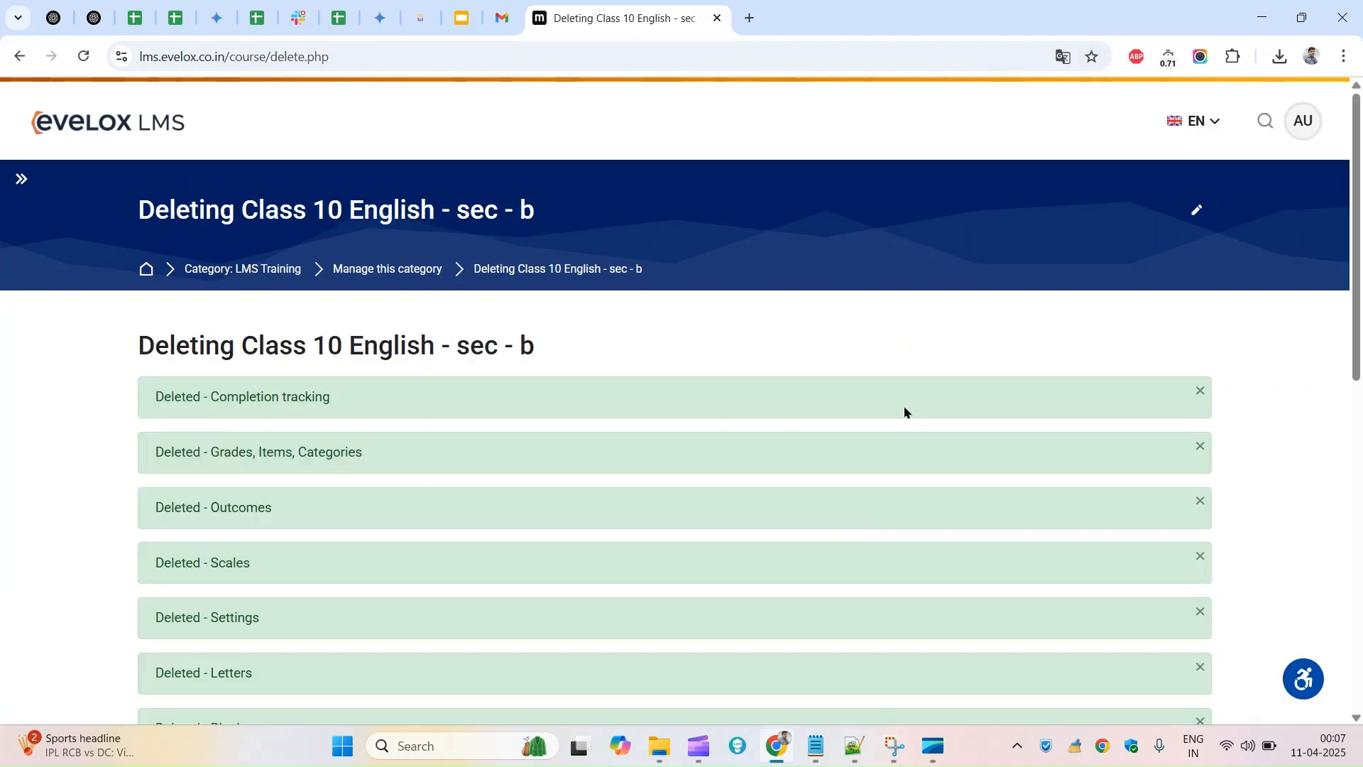
# - Review the deletion report for Class 10 English and continue back to class and subject management
pyautogui.scroll(-3, 1354, 426)
pyautogui.scroll(-3, 1354, 426)
pyautogui.scroll(5, 1354, 478)
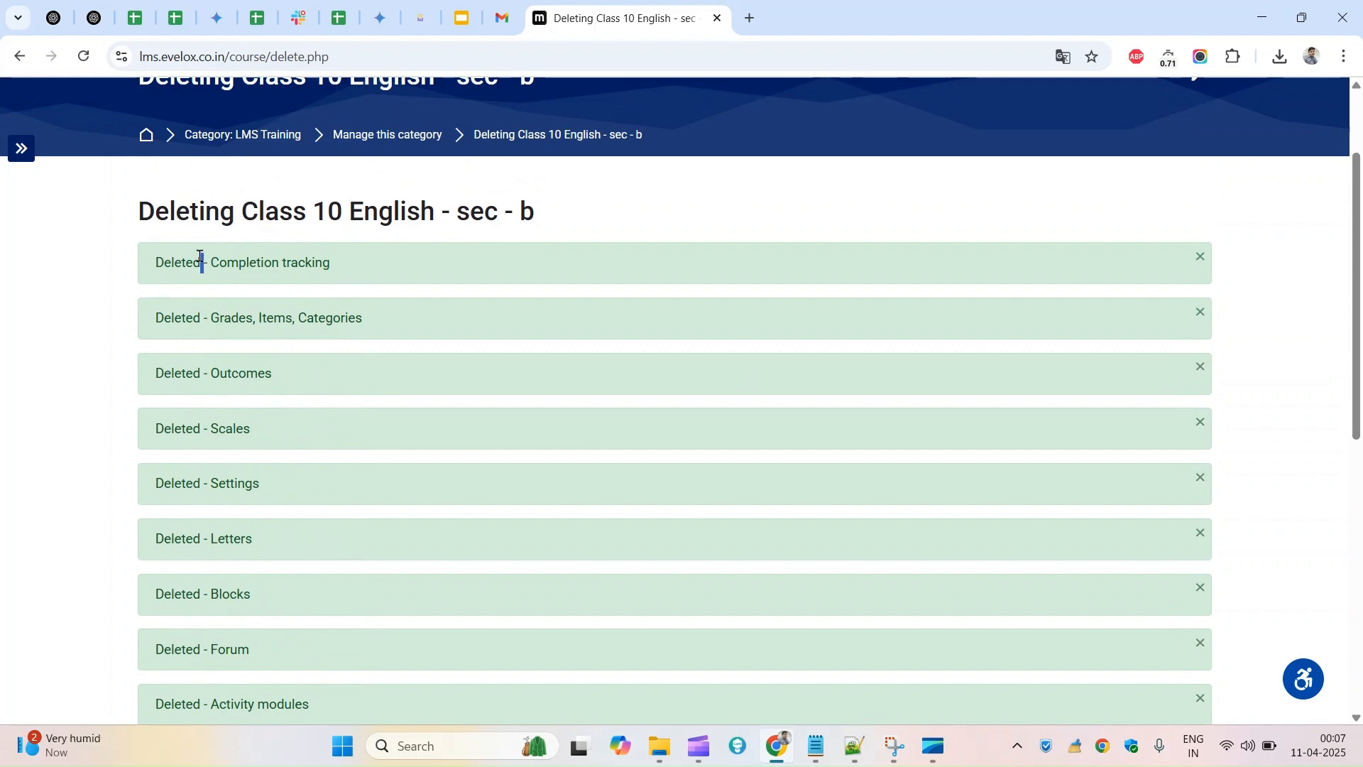
pyautogui.moveTo(200, 257); pyautogui.dragTo(222, 568)
pyautogui.moveTo(1356, 372); pyautogui.dragTo(1332, 563)
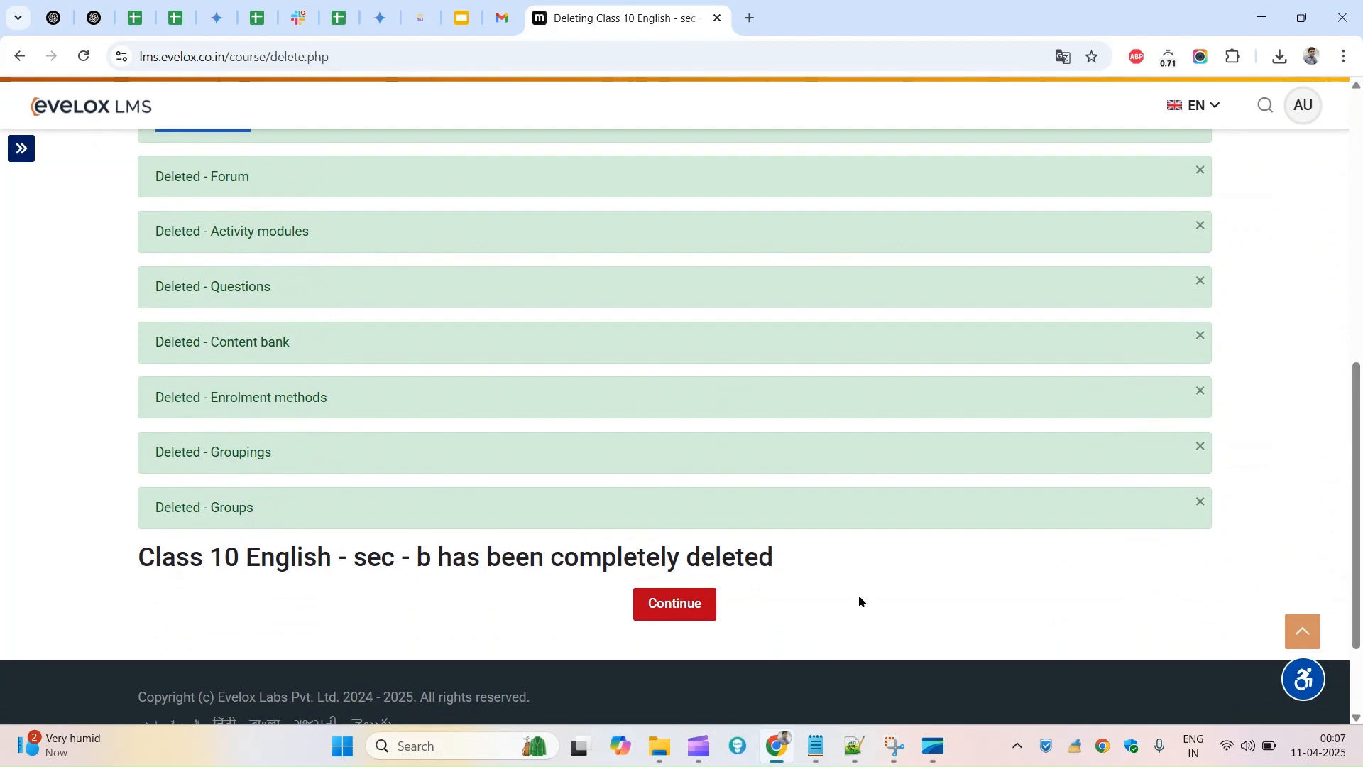
pyautogui.click(671, 605)
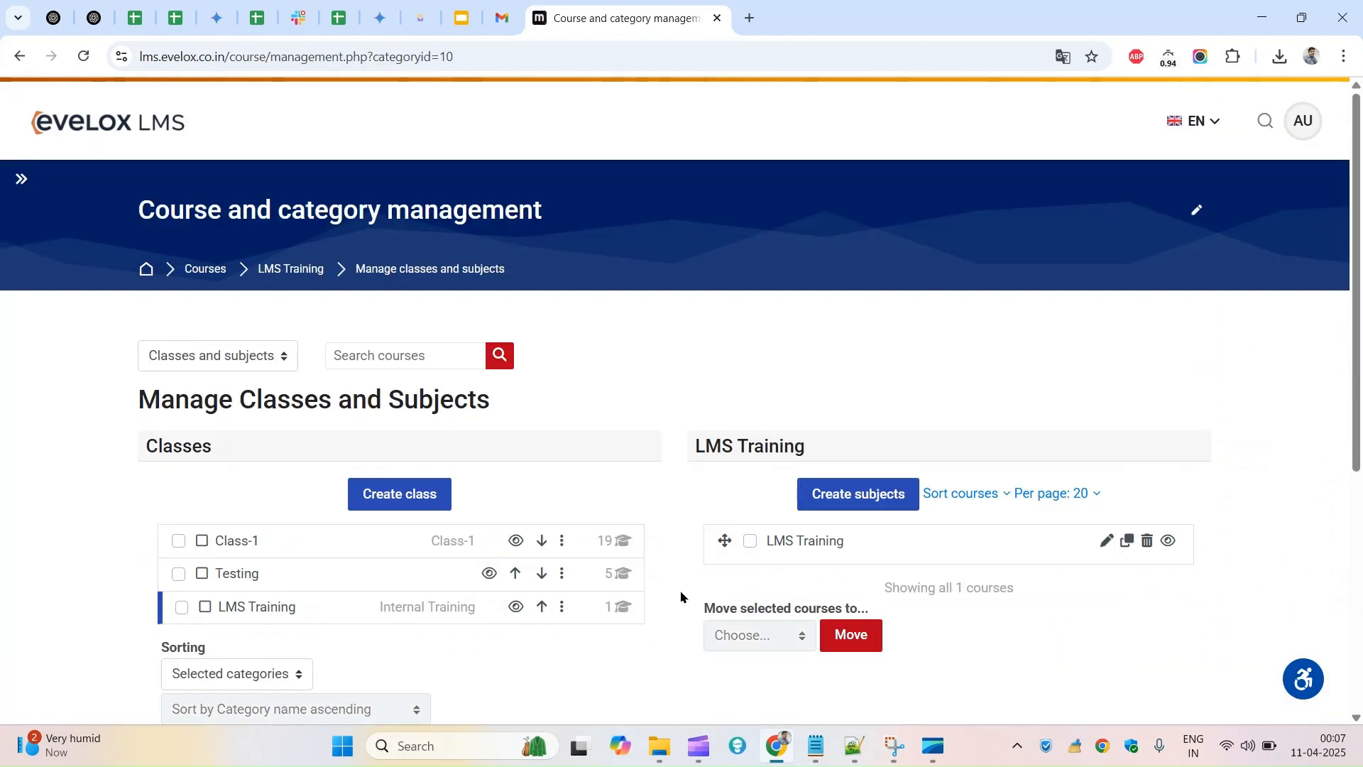
# - View the details of the remaining LMS Training subject in the LMS Training class
pyautogui.scroll(-1, 1159, 606)
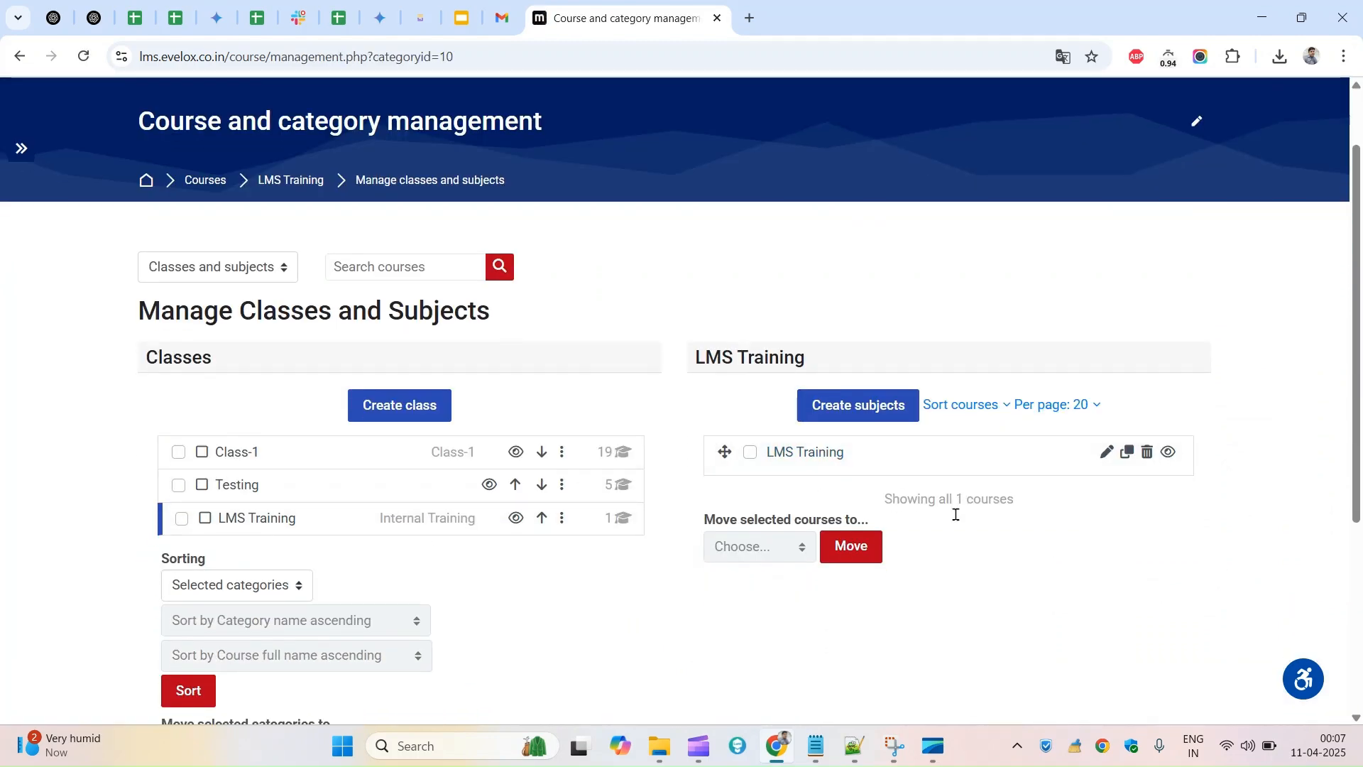
pyautogui.click(794, 452)
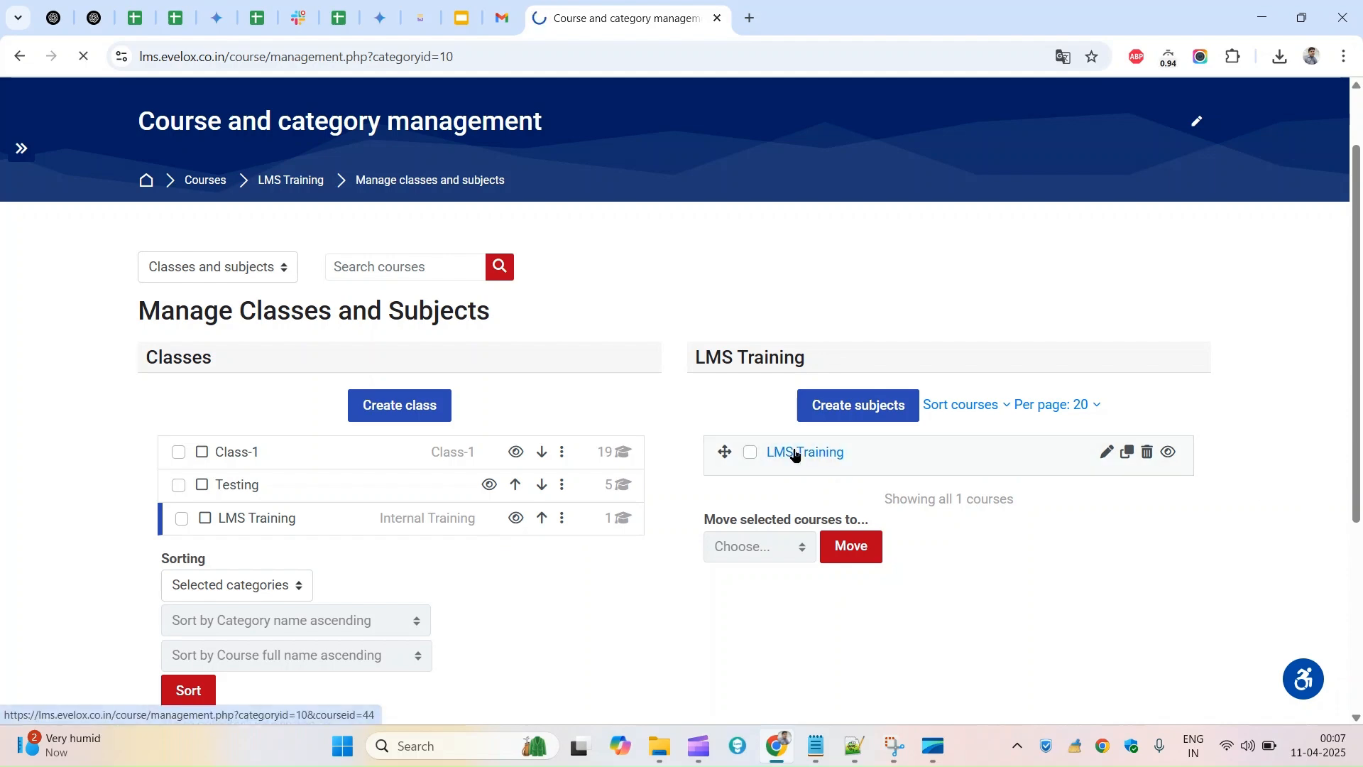
pyautogui.scroll(-4, 1181, 549)
pyautogui.scroll(-3, 1180, 548)
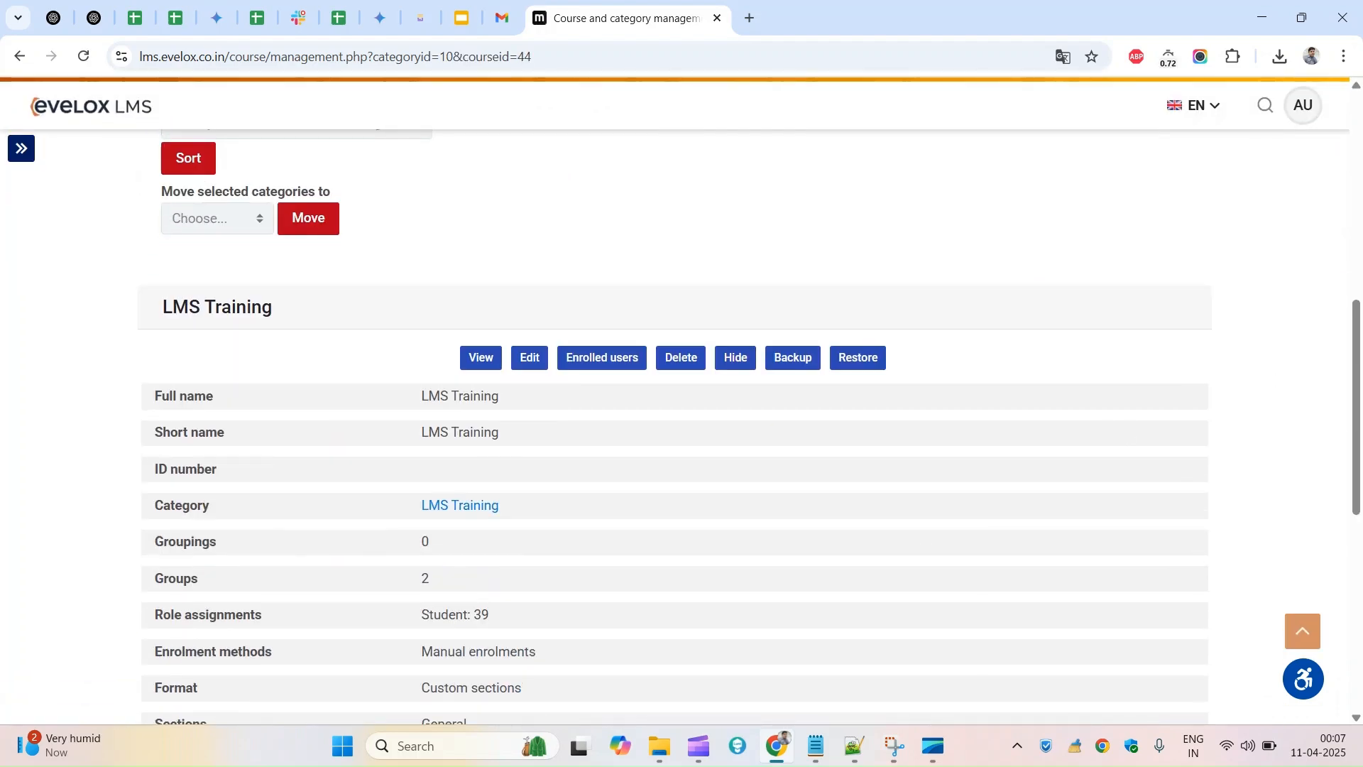
pyautogui.scroll(6, 682, 405)
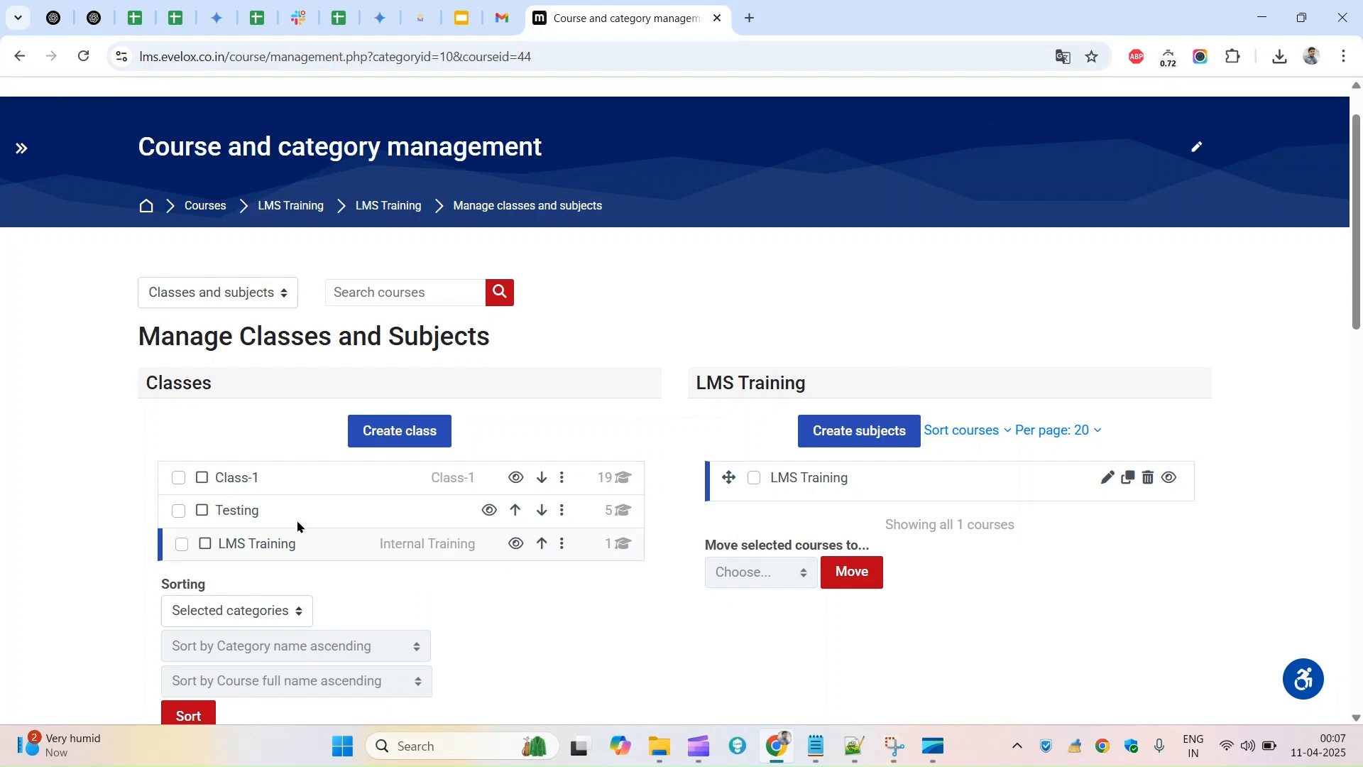
# - Open Class-1 and check its full subject list and the course total beneath it
pyautogui.click(229, 478)
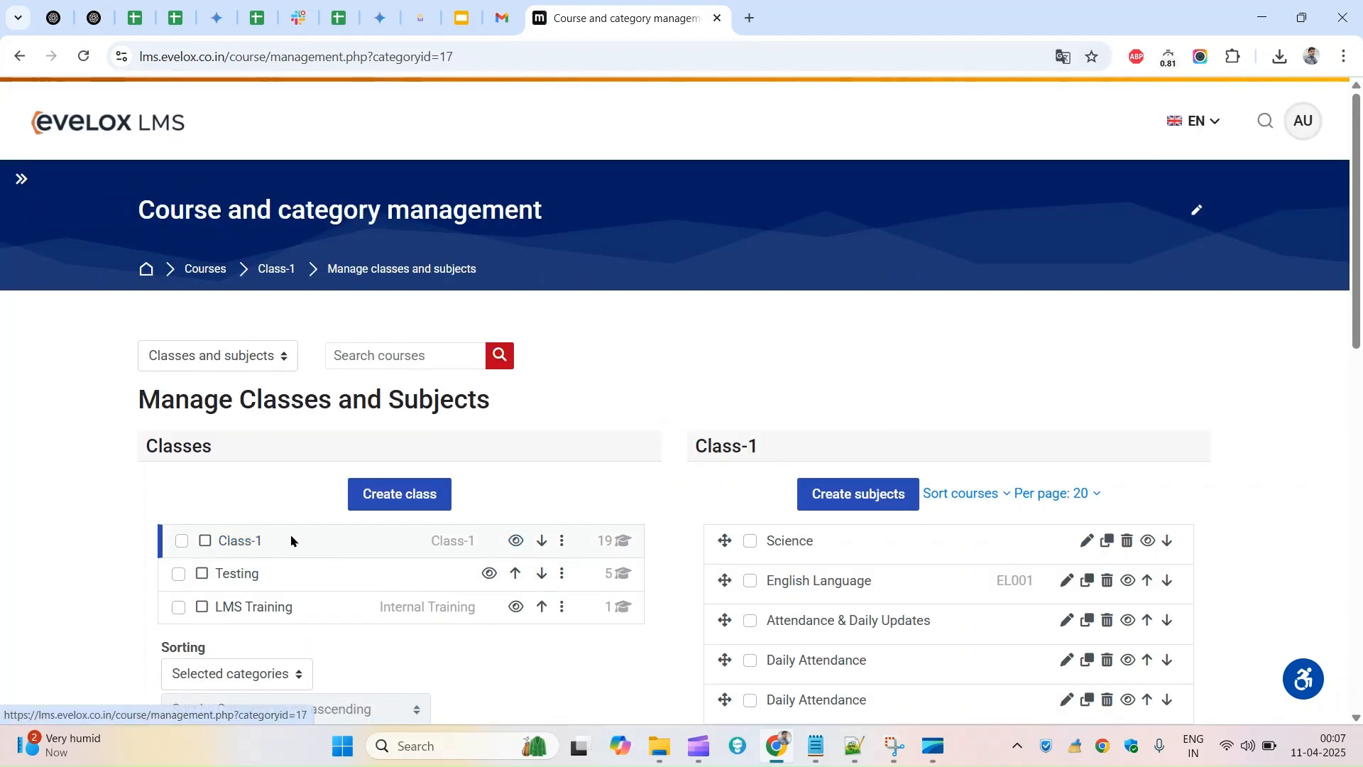
pyautogui.tripleClick(213, 539)
pyautogui.scroll(-5, 682, 397)
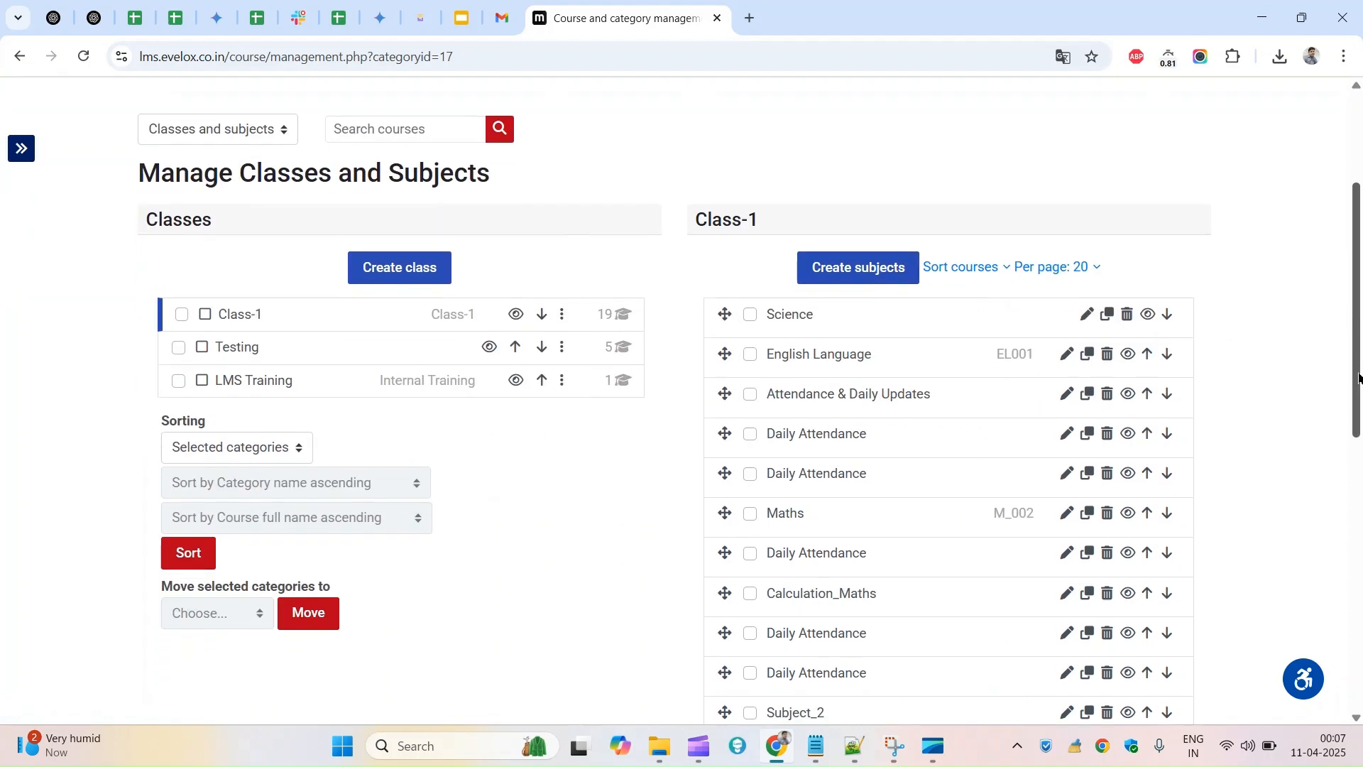
pyautogui.scroll(3, 682, 398)
pyautogui.scroll(-8, 1342, 435)
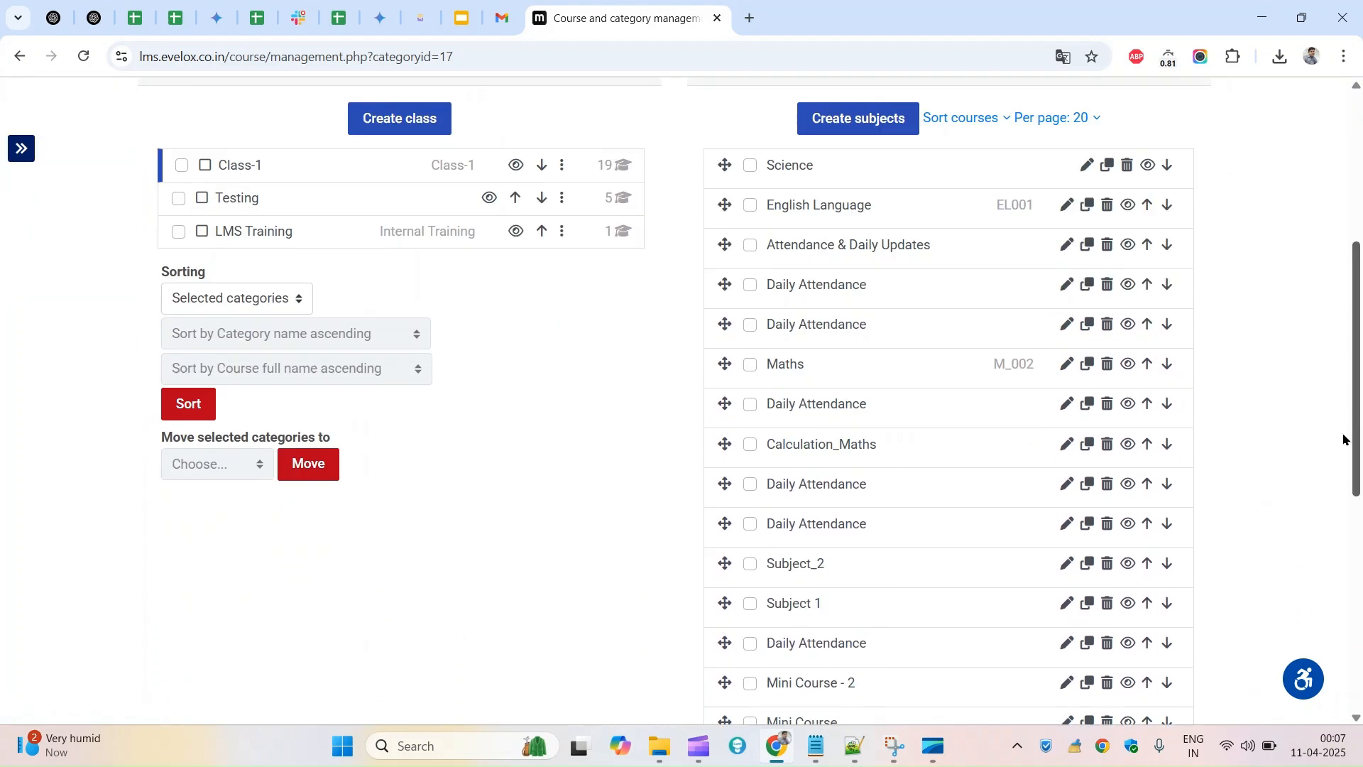
pyautogui.moveTo(883, 561); pyautogui.dragTo(1331, 514)
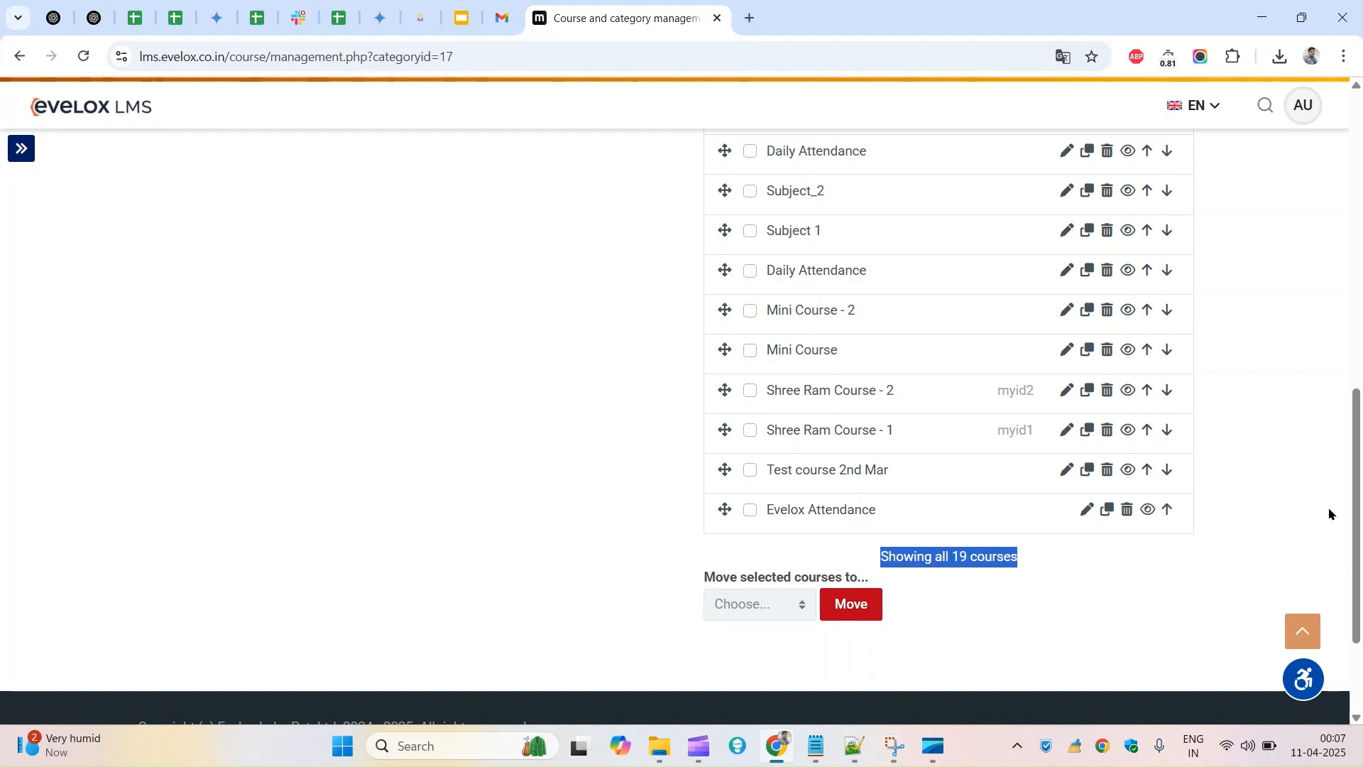
# - Delete the Evelox Attendance subject from Class-1, confirm the deletion and continue back to the management page
pyautogui.click(749, 510)
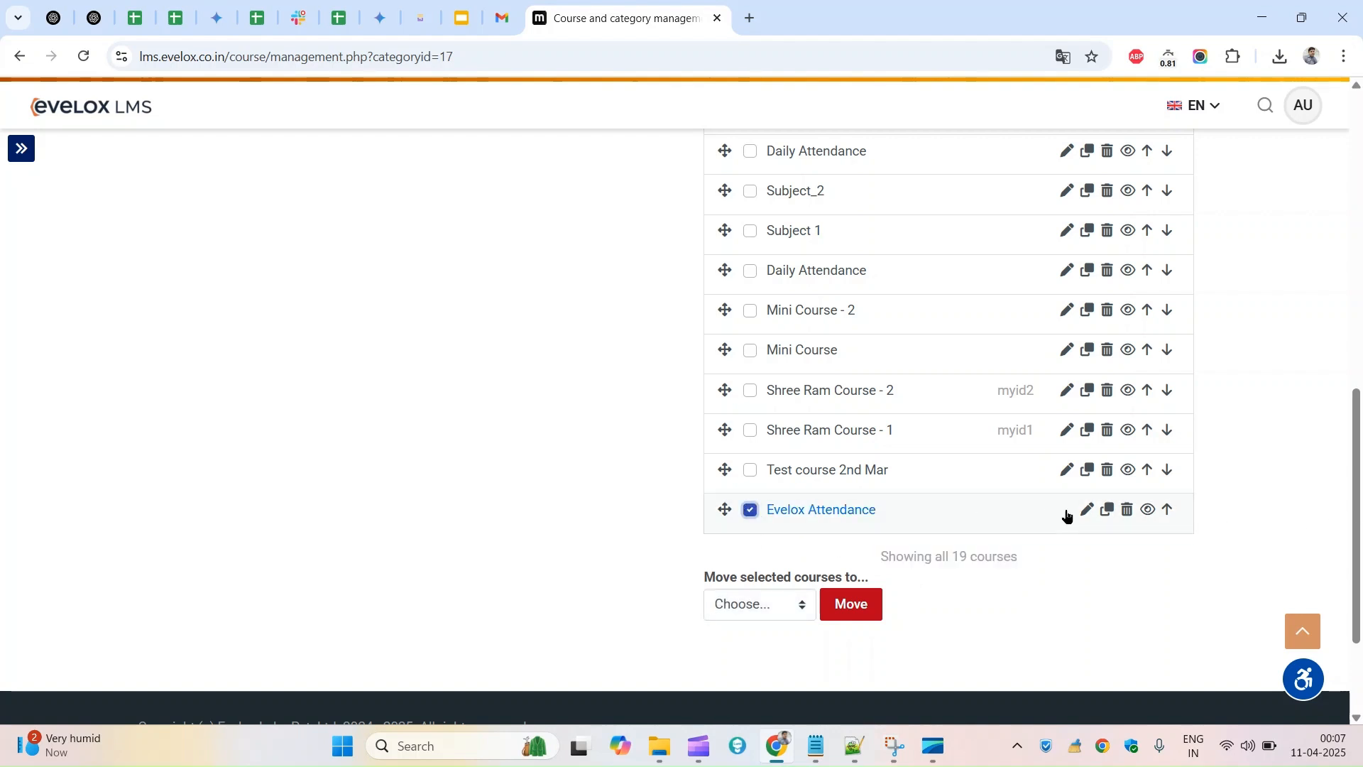
pyautogui.click(1130, 516)
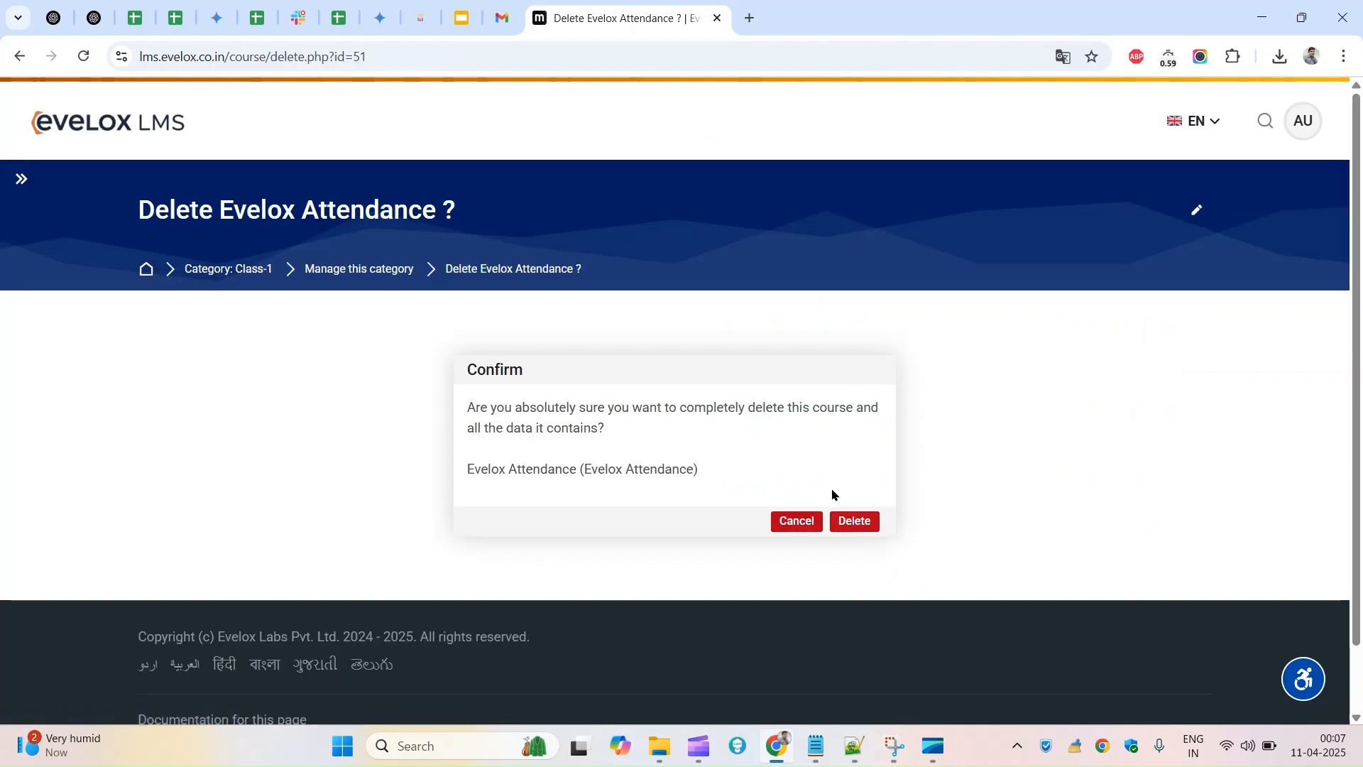
pyautogui.click(865, 524)
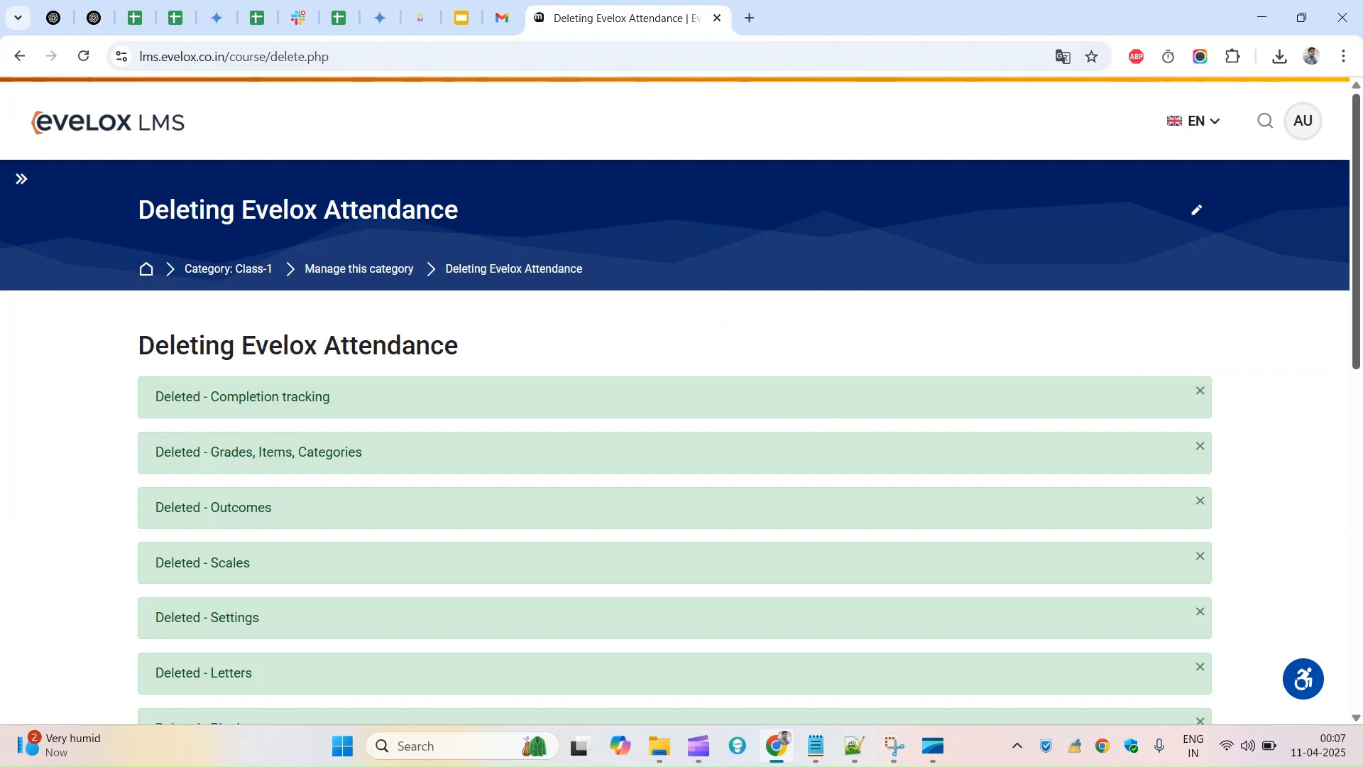
pyautogui.scroll(-9, 982, 463)
pyautogui.click(661, 545)
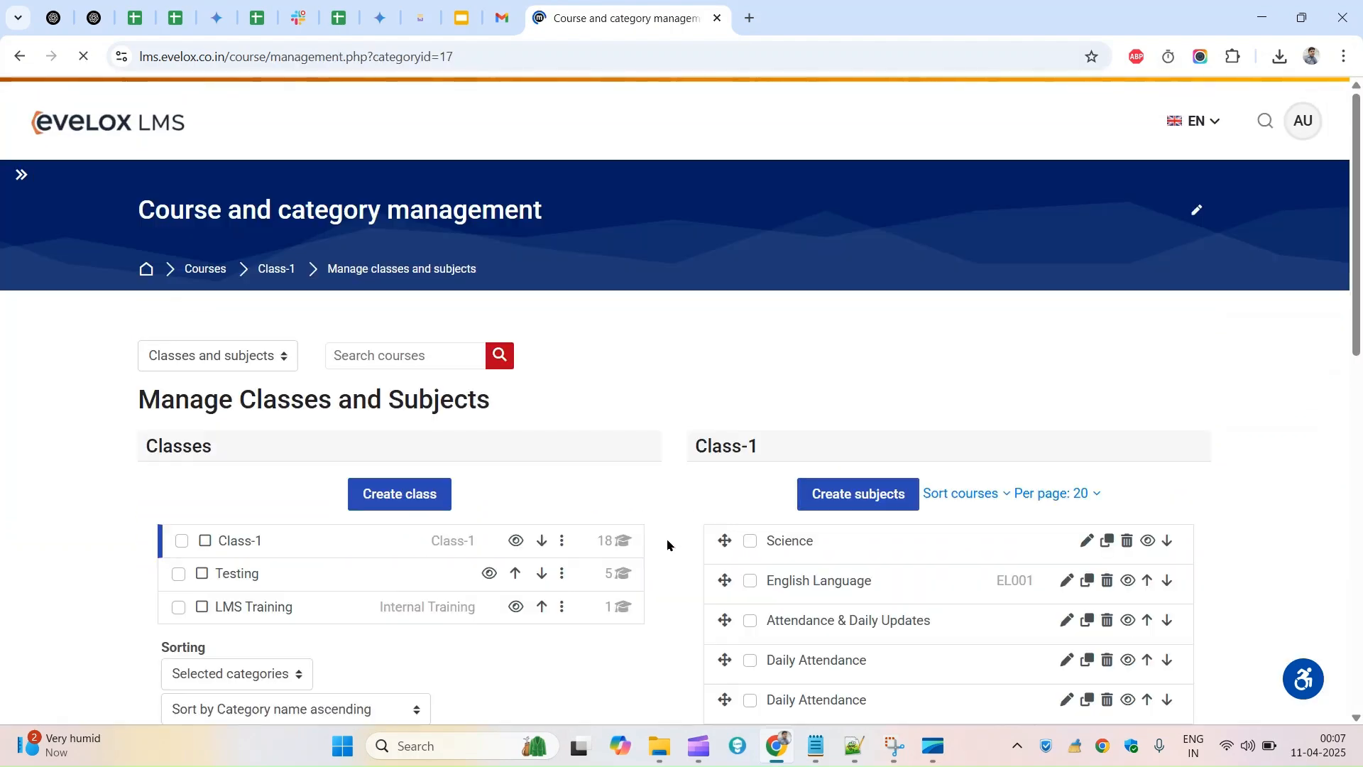
# - Check the course total and the remaining subjects of Class-1 after the deletion
pyautogui.scroll(-7, 1312, 526)
pyautogui.scroll(-2, 1313, 525)
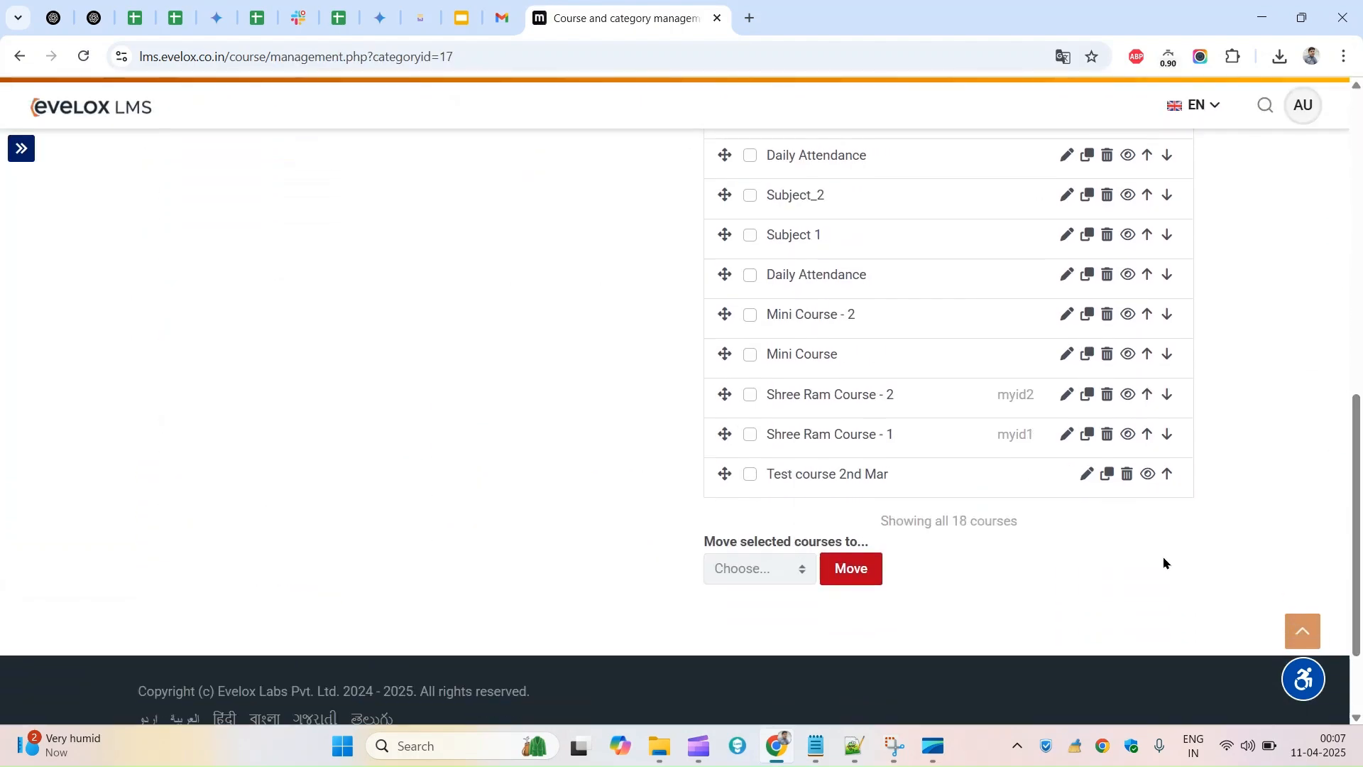
pyautogui.tripleClick(903, 526)
pyautogui.scroll(6, 1347, 365)
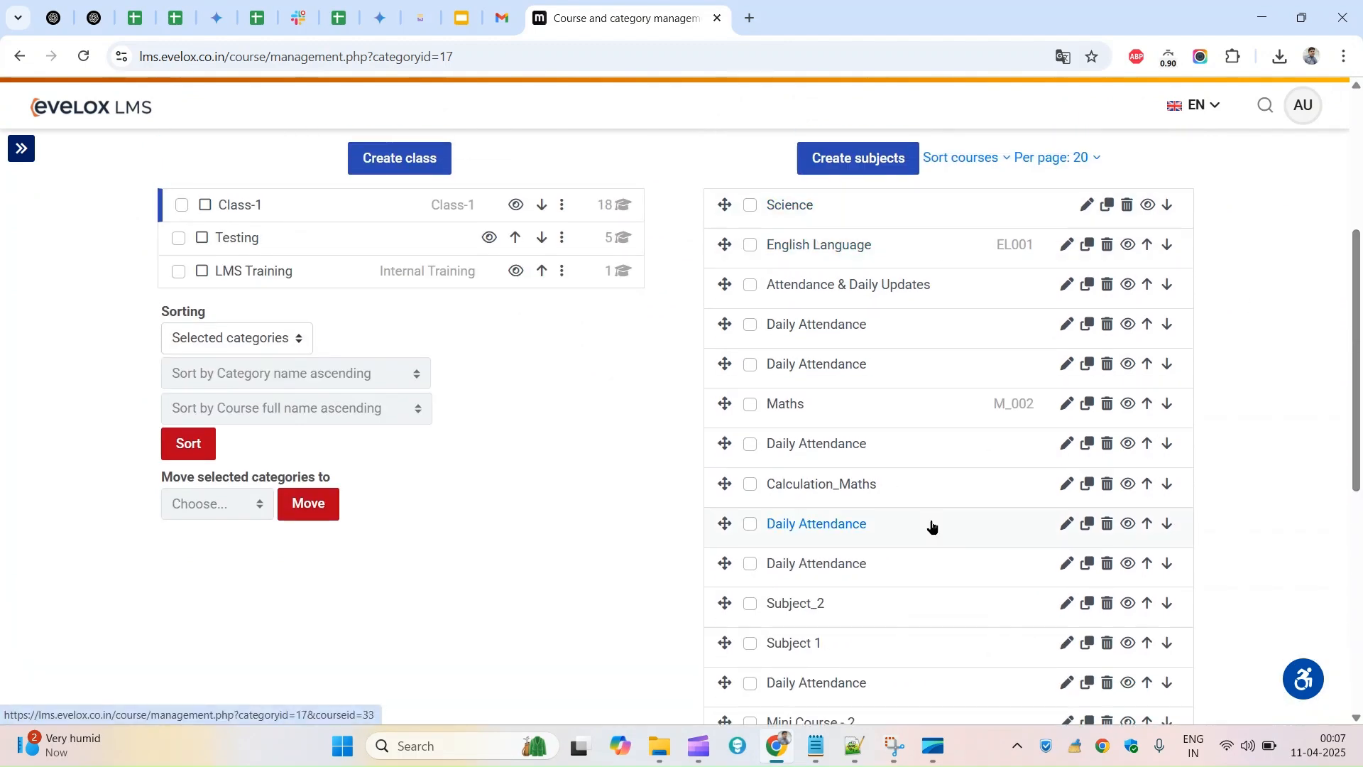
pyautogui.scroll(-1, 931, 526)
pyautogui.scroll(-3, 880, 625)
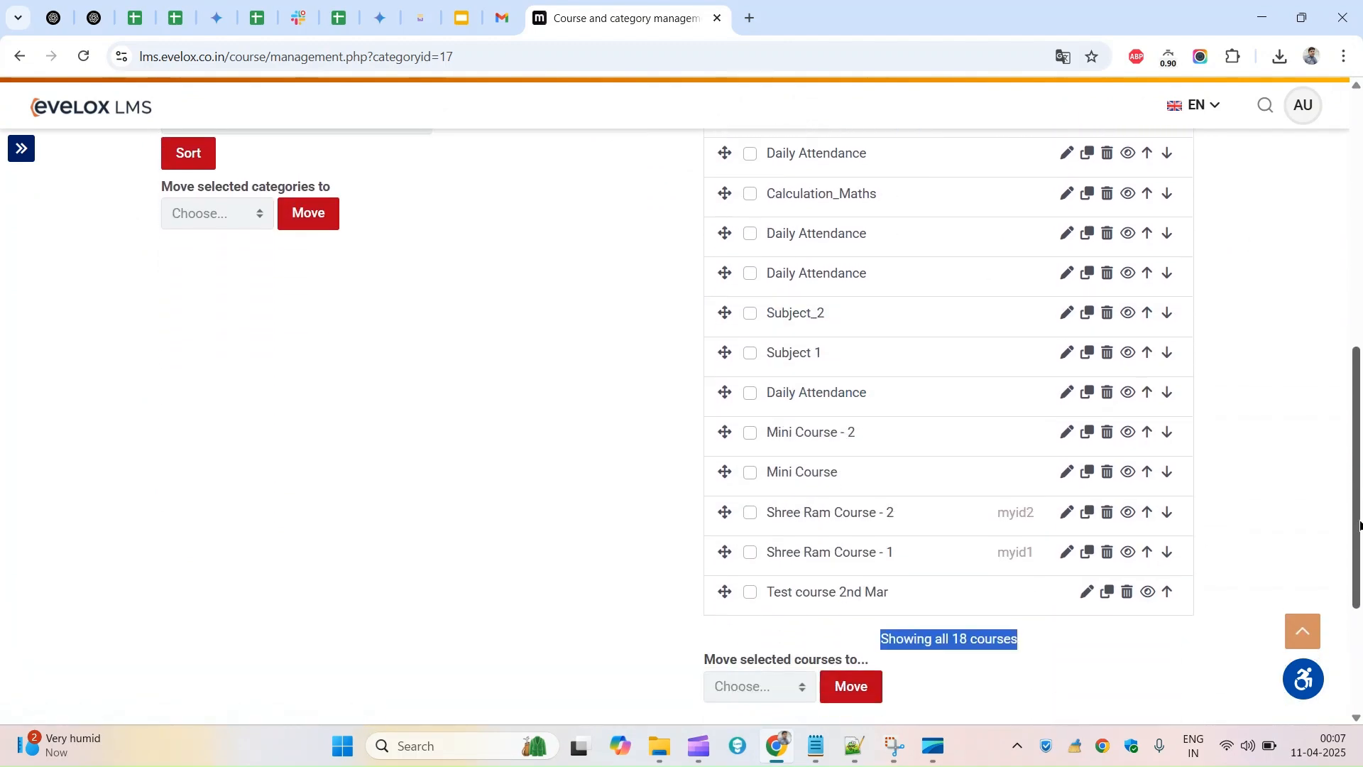
pyautogui.scroll(5, 939, 298)
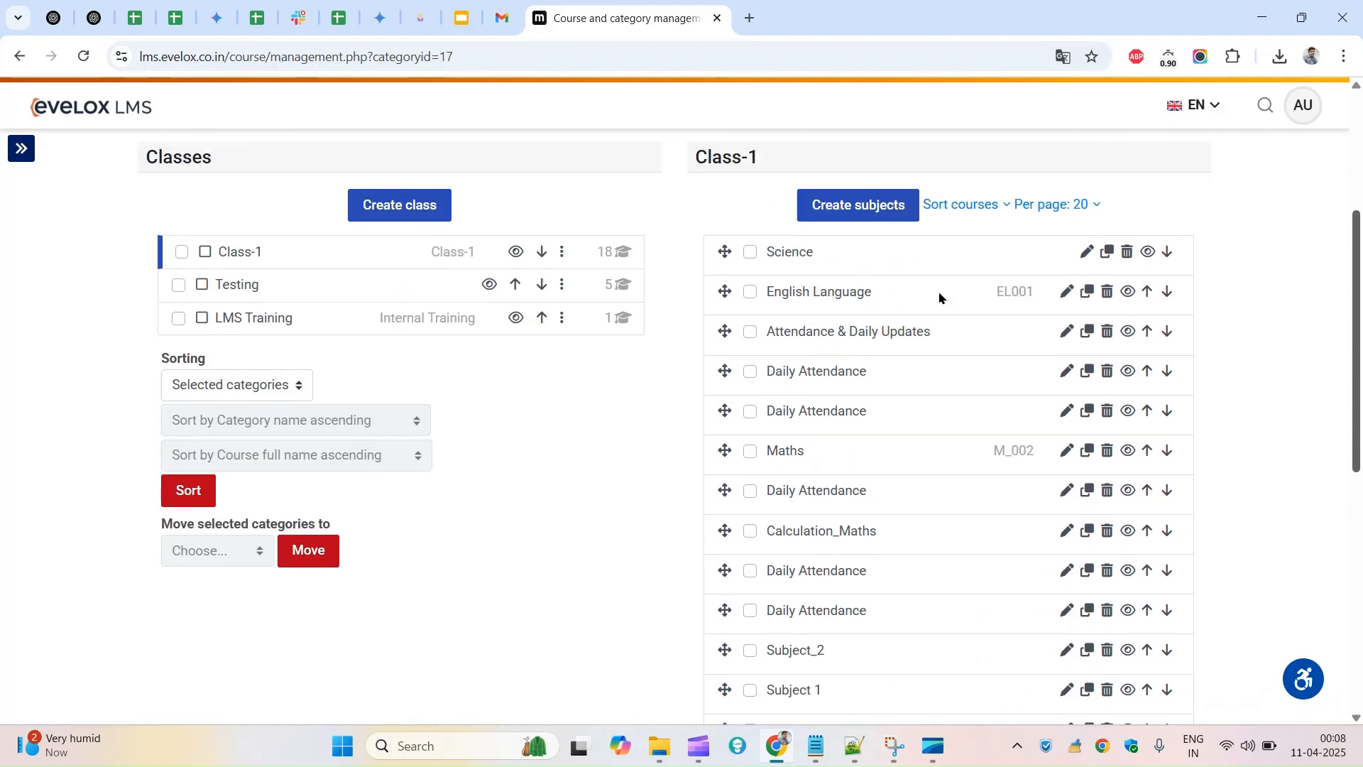
# - Start deleting the Class-1 category and review the options for handling its contents and the destination categories
pyautogui.click(180, 253)
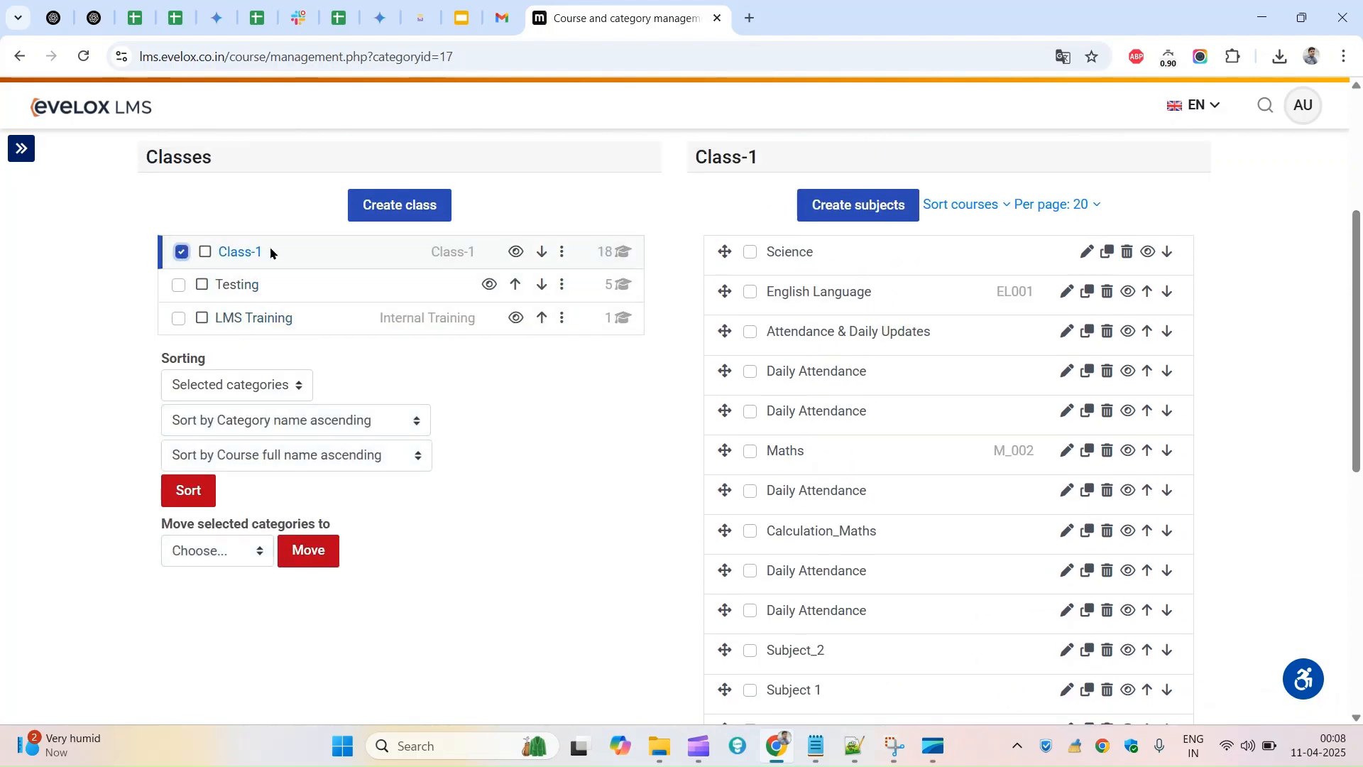
pyautogui.scroll(1, 1288, 315)
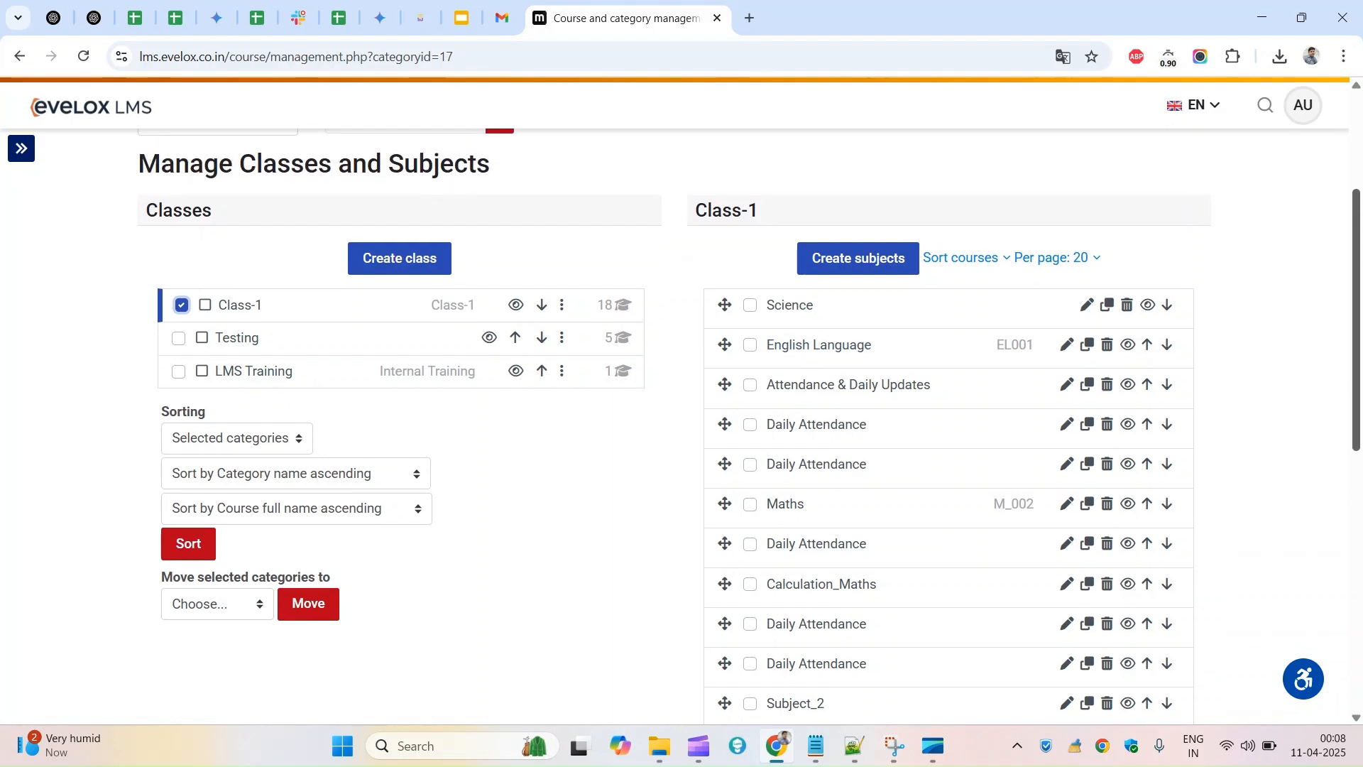
pyautogui.click(563, 310)
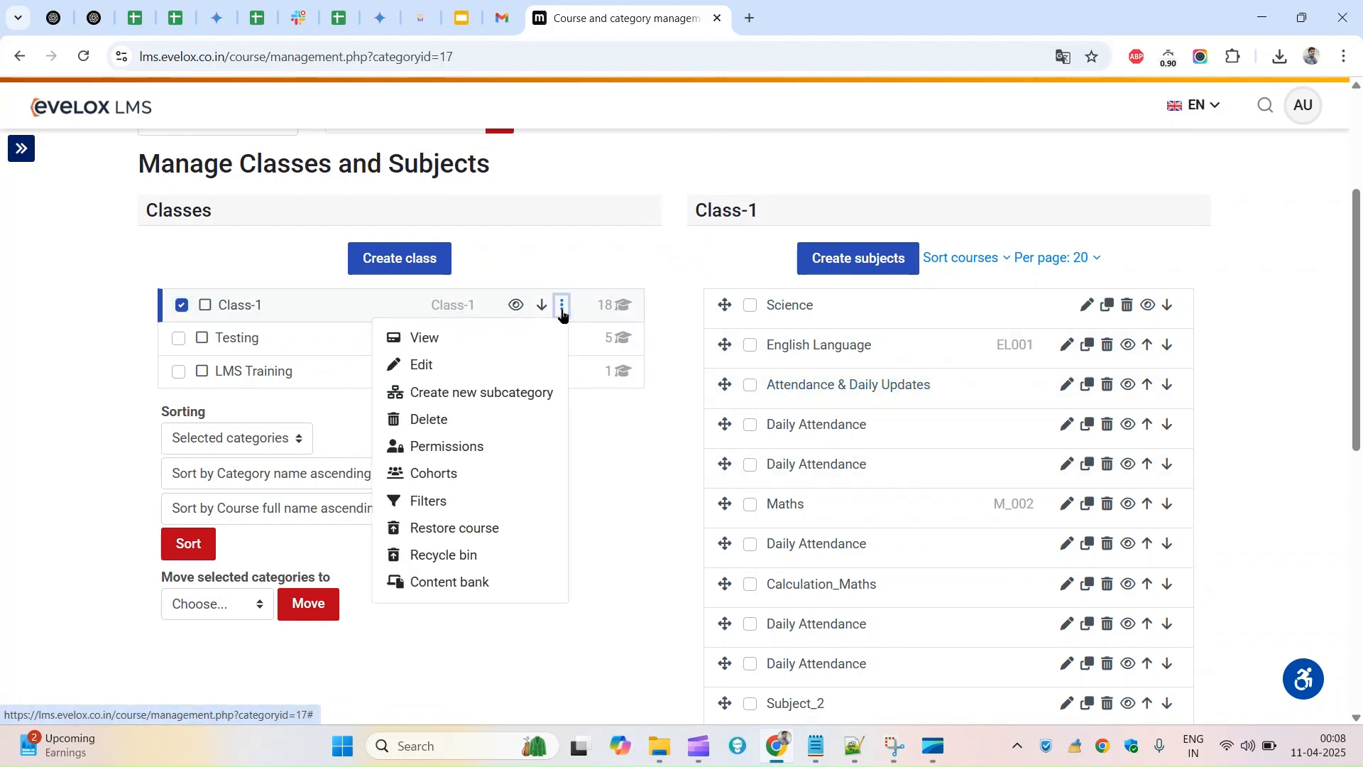
pyautogui.click(438, 425)
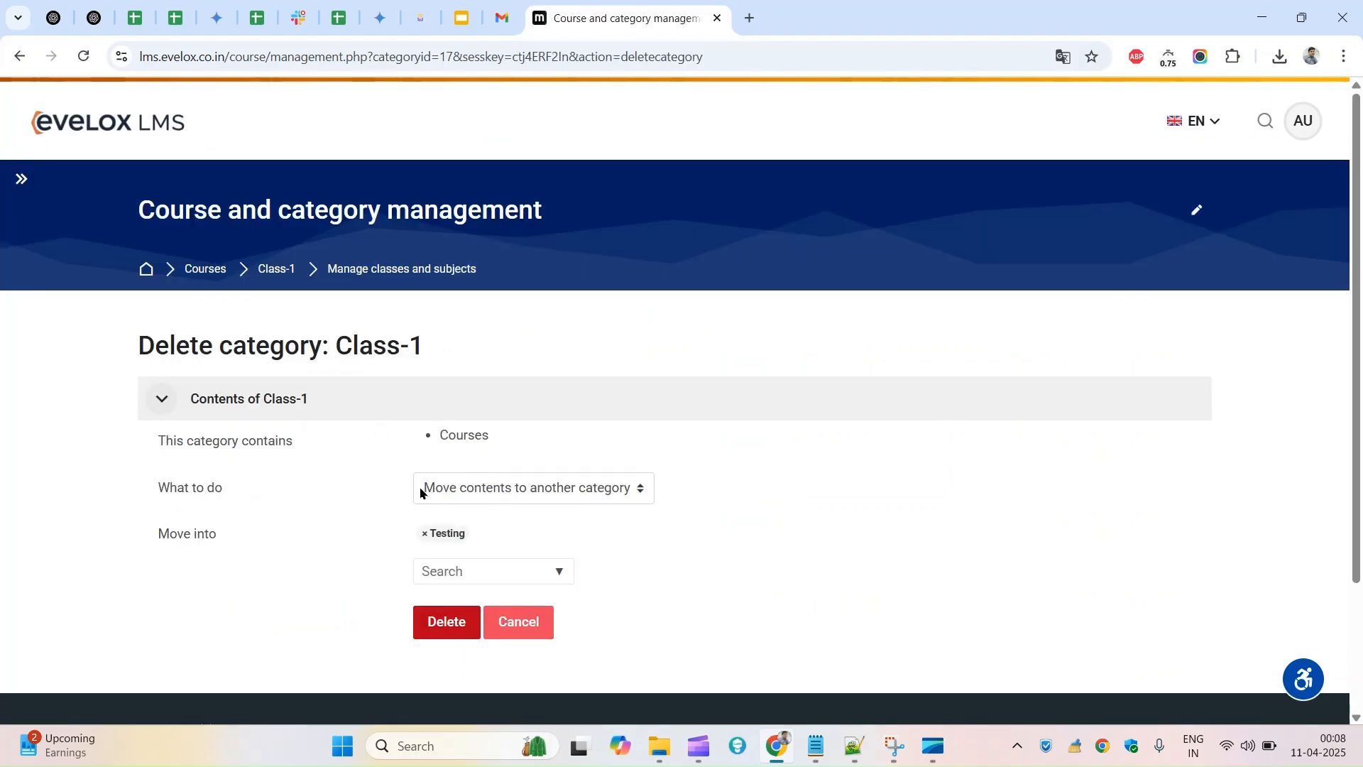
pyautogui.click(538, 493)
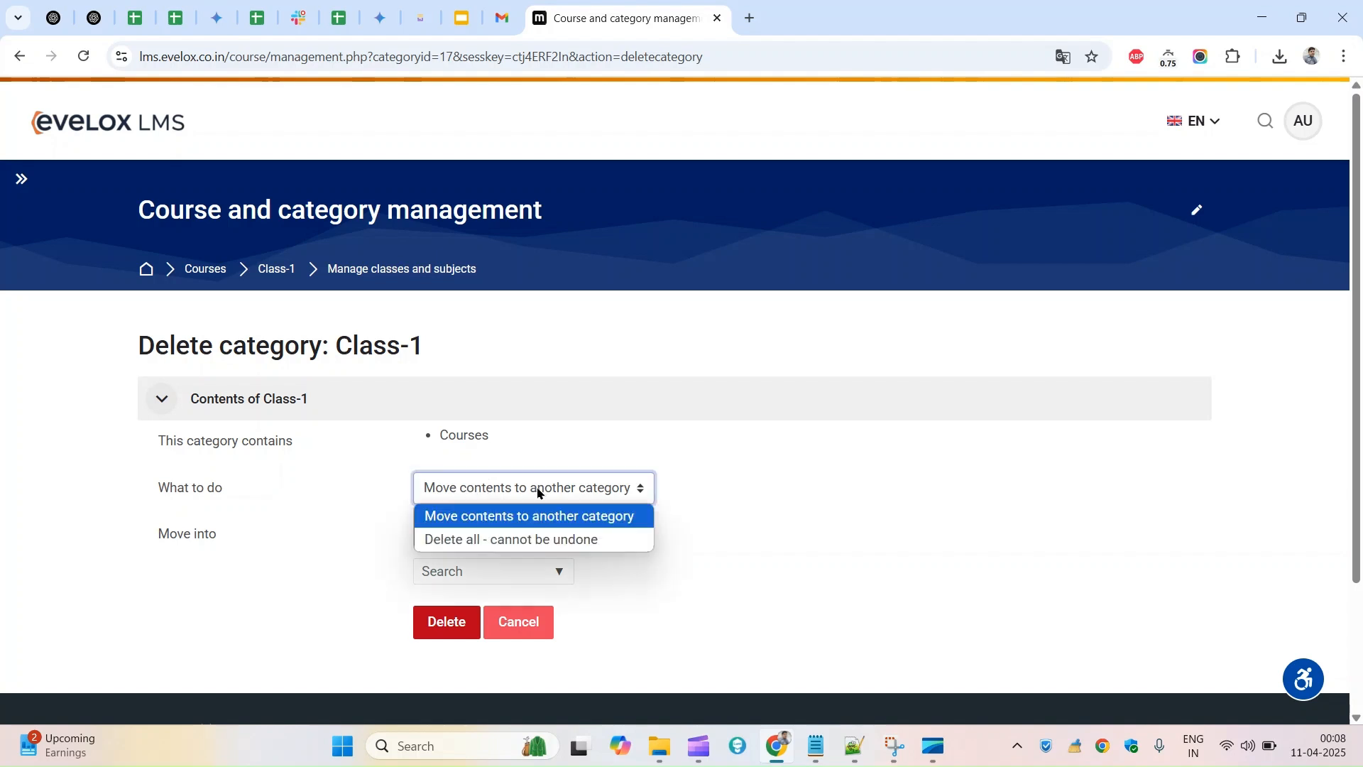
pyautogui.click(776, 478)
pyautogui.click(555, 572)
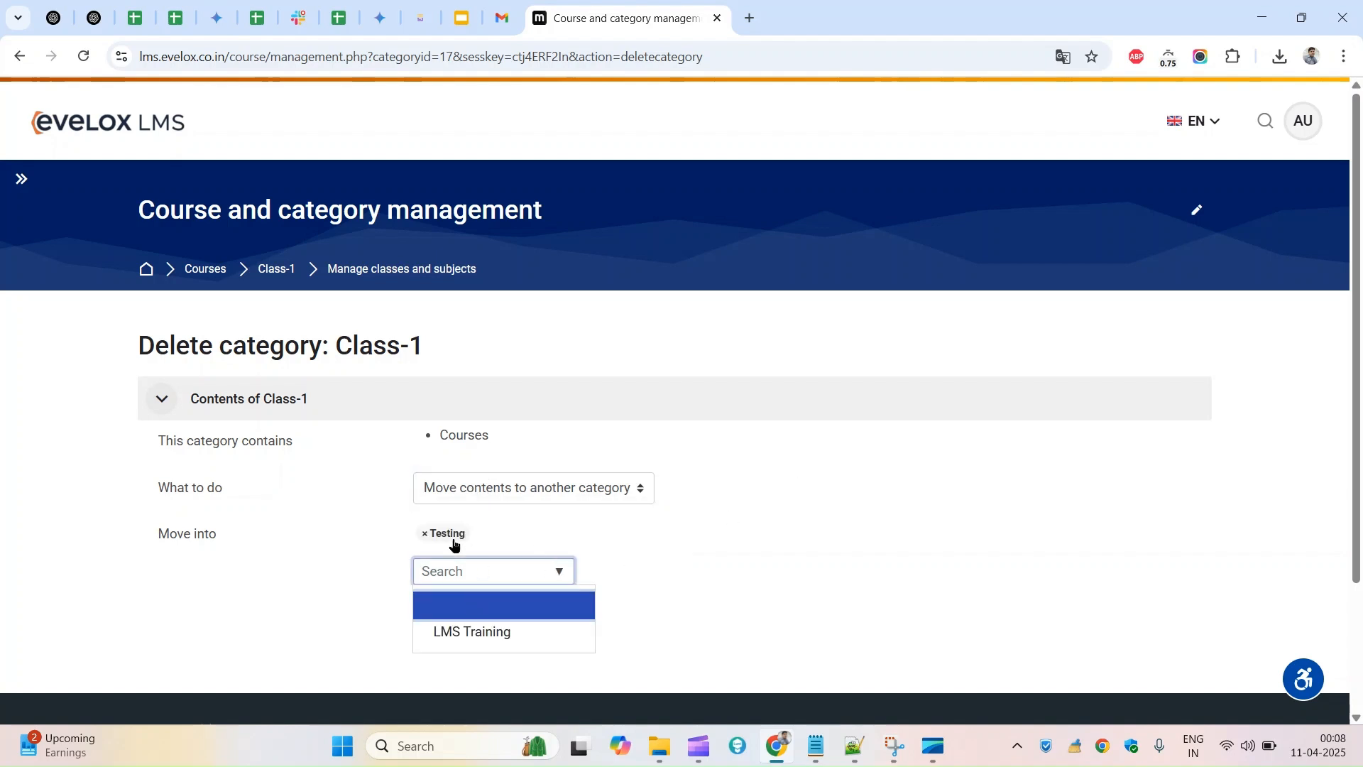
# - Choose LMS Training instead of Testing as the category that receives the contents of Class-1, and review the destination choices
pyautogui.moveTo(415, 536); pyautogui.dragTo(502, 534)
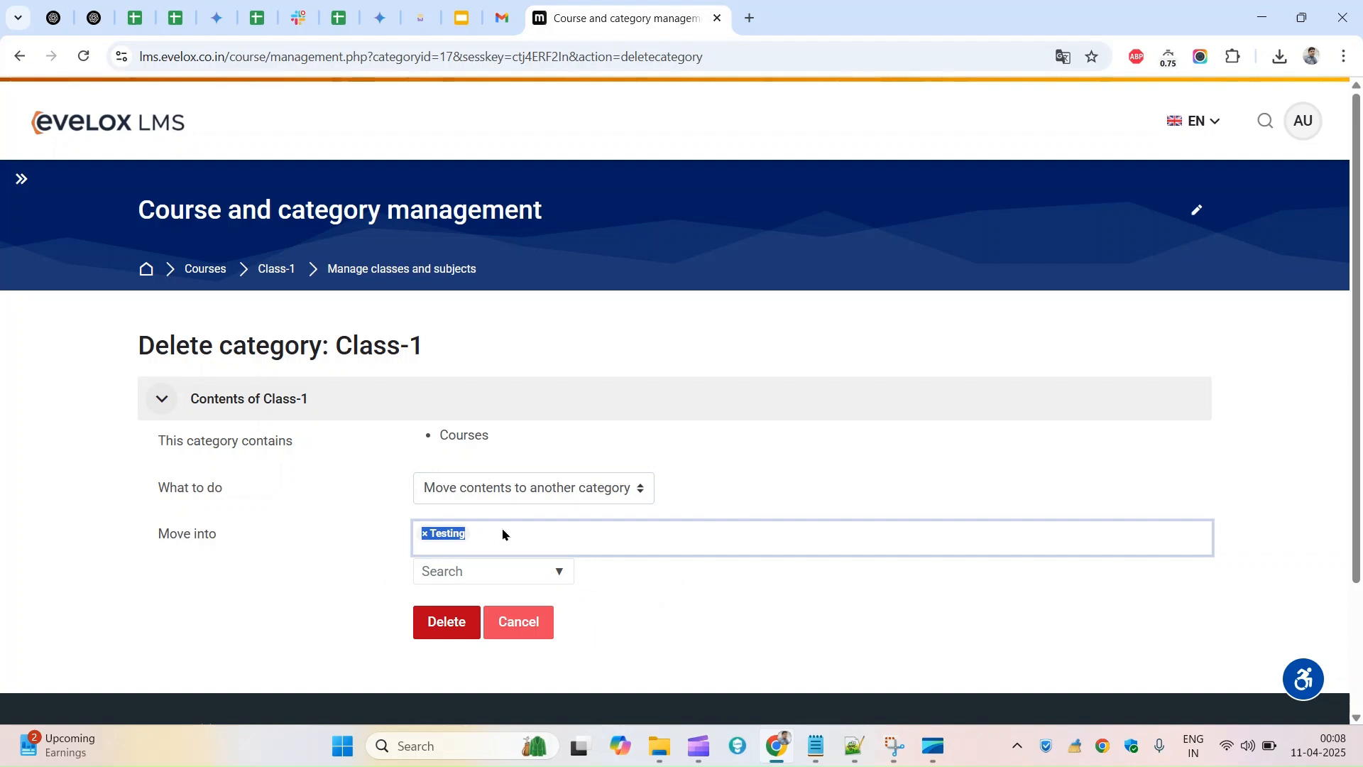
pyautogui.scroll(-1, 609, 471)
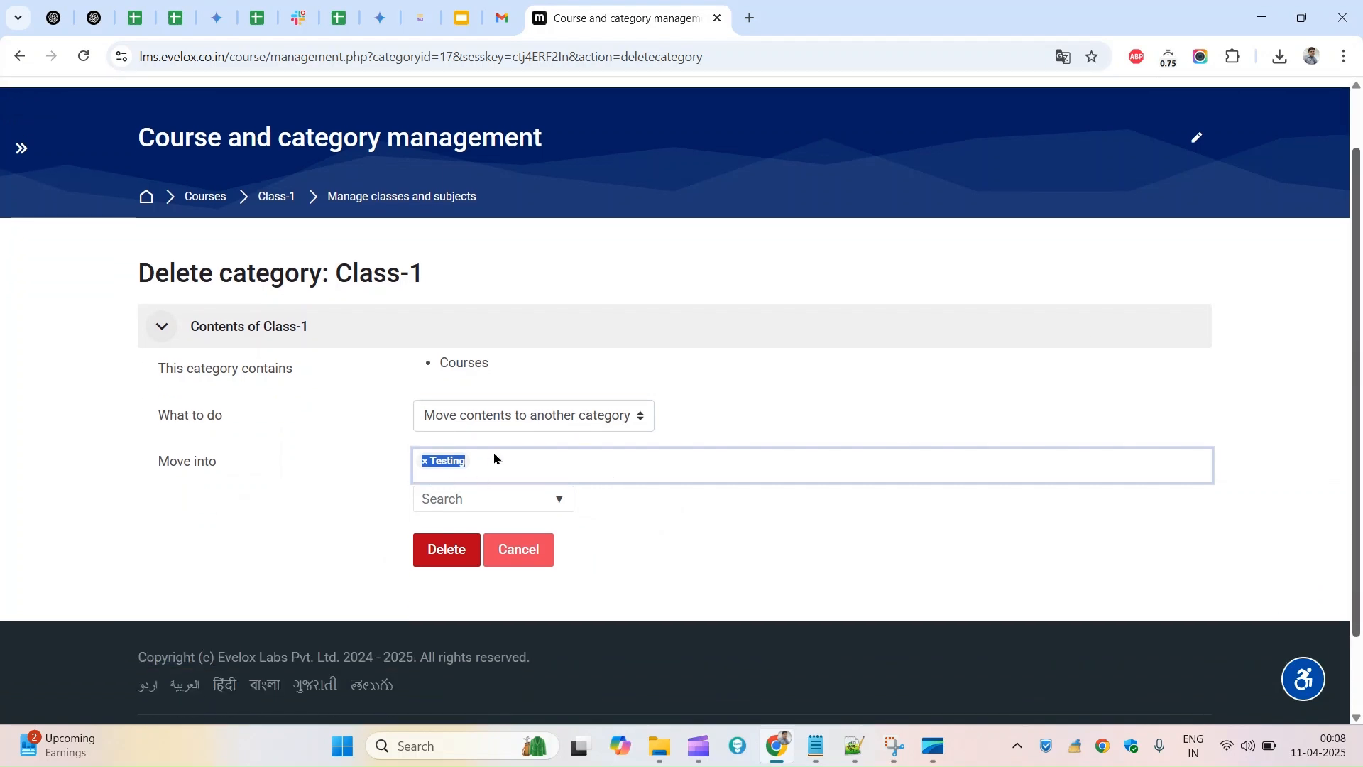
pyautogui.click(560, 504)
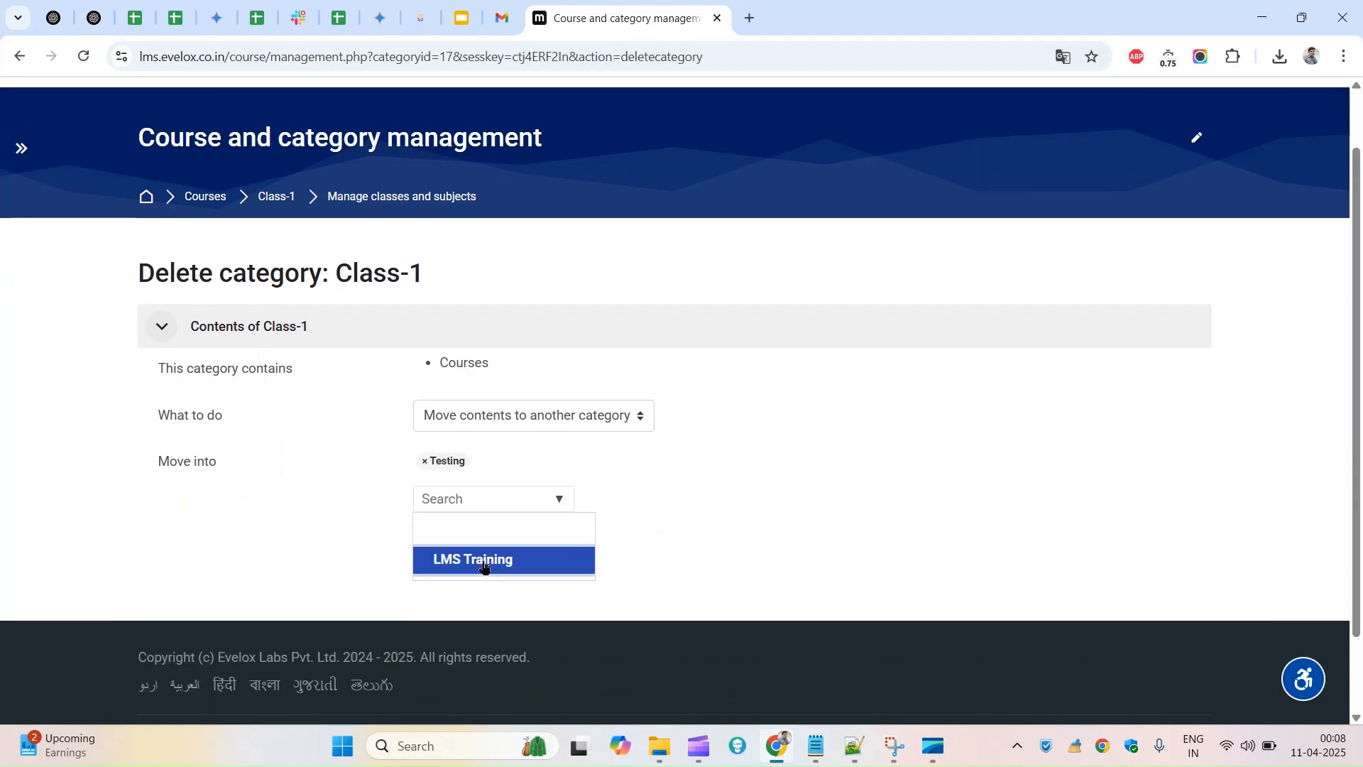
pyautogui.click(487, 561)
pyautogui.click(560, 504)
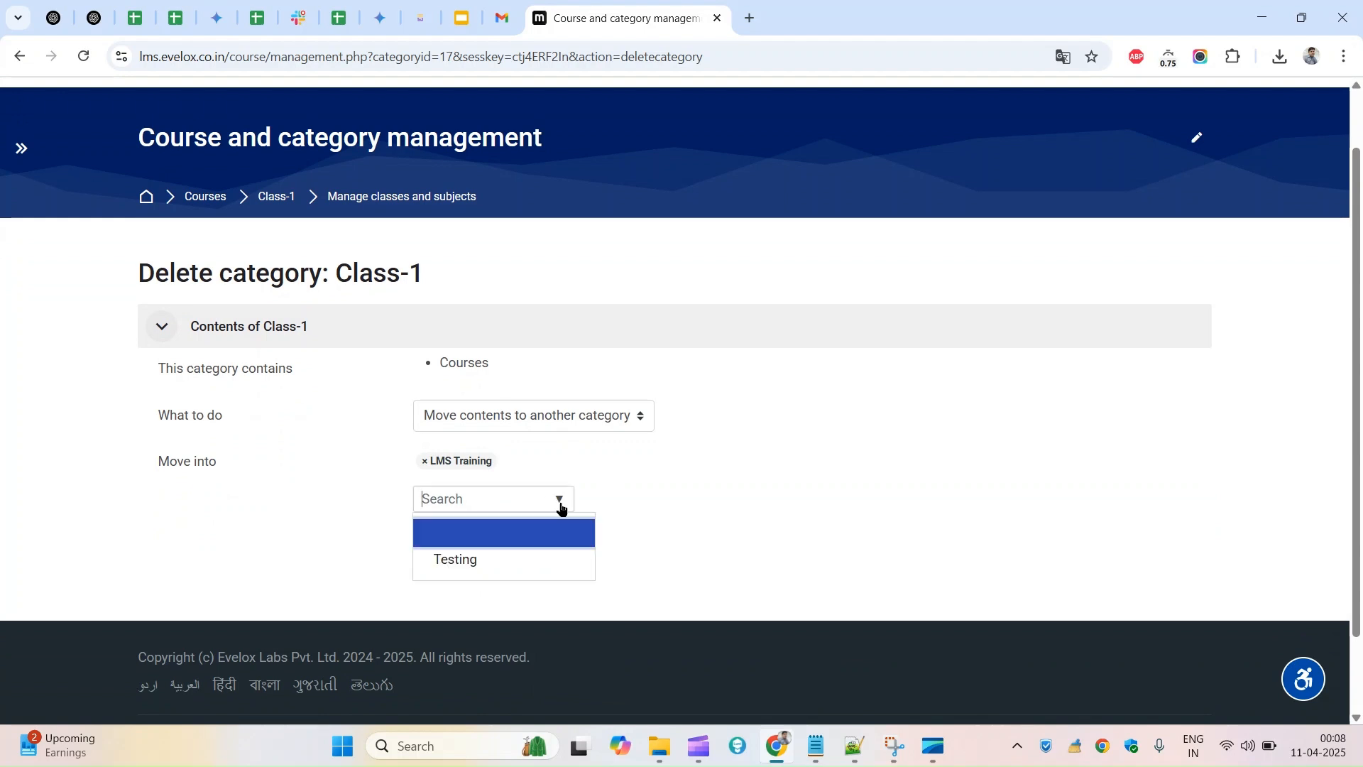
pyautogui.click(797, 539)
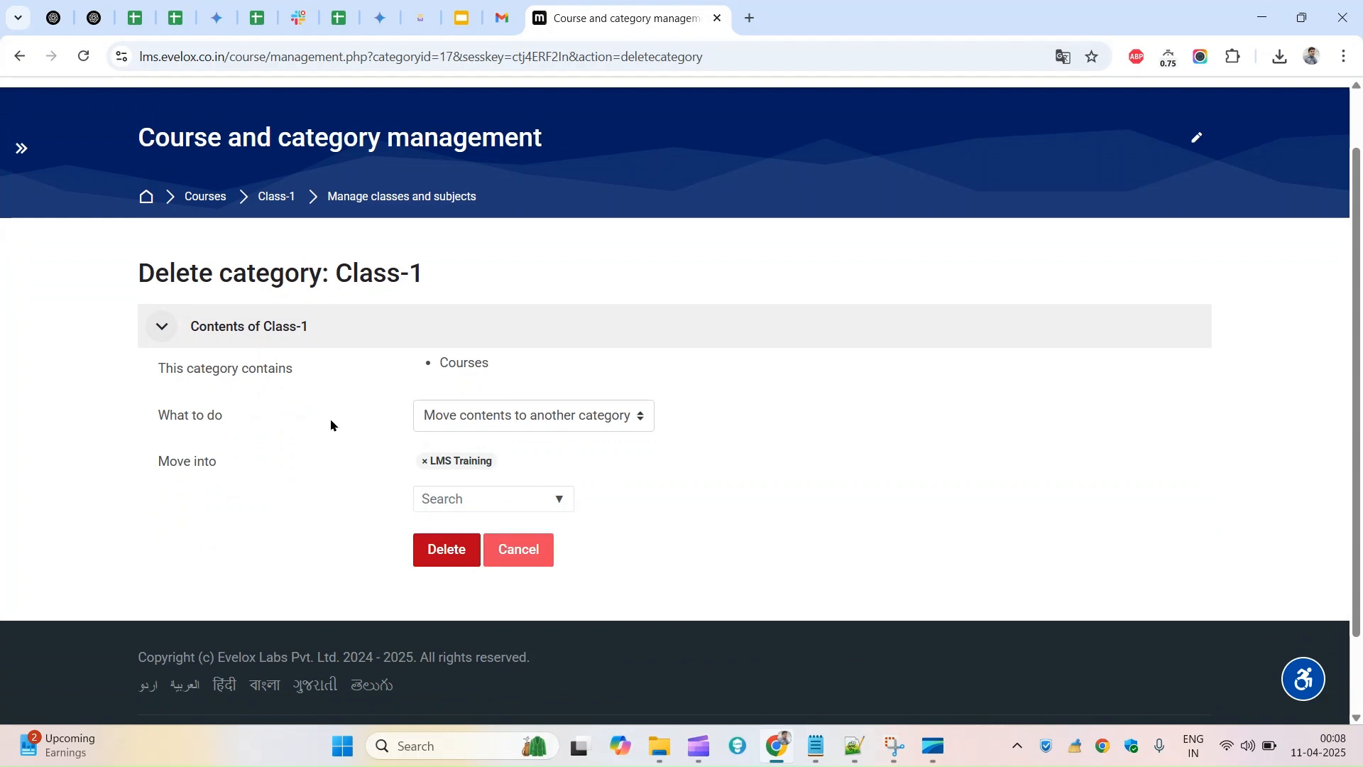
pyautogui.moveTo(336, 264); pyautogui.dragTo(421, 266)
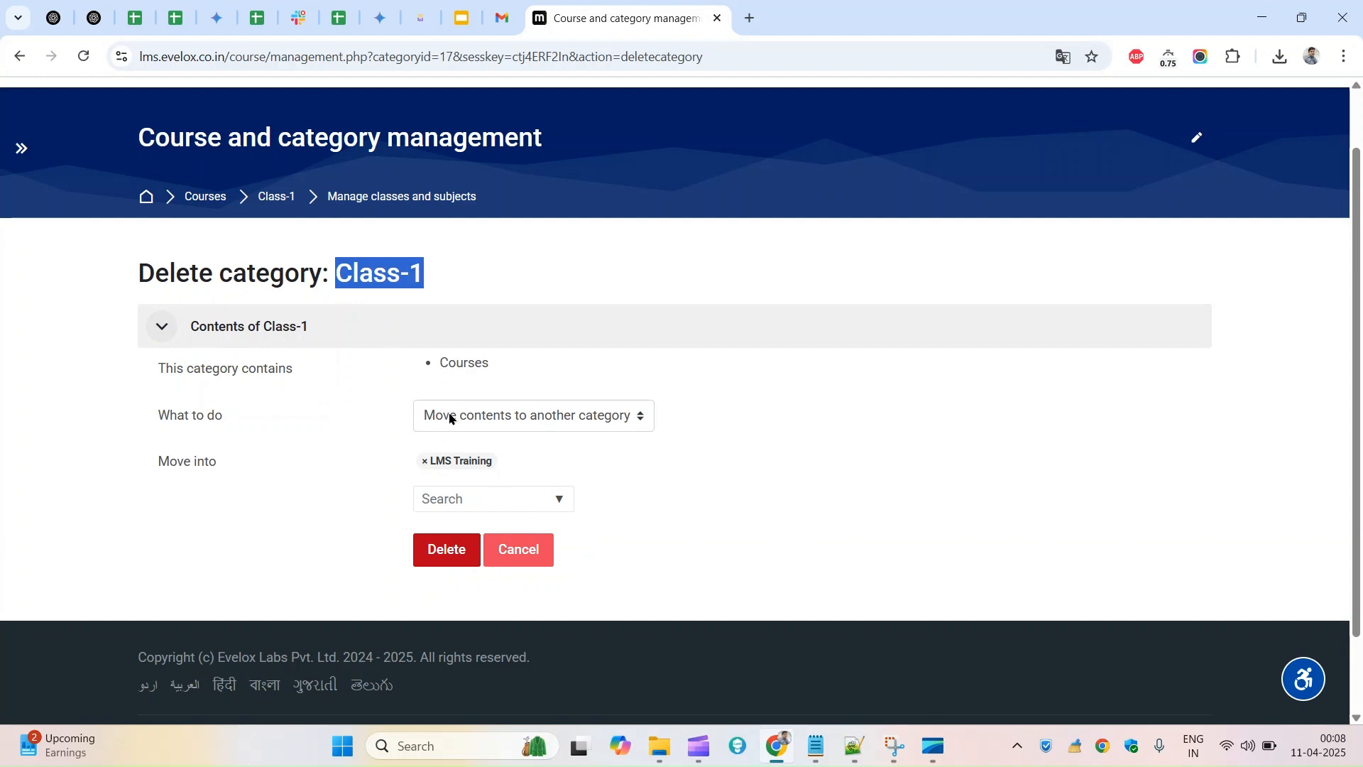
pyautogui.click(544, 500)
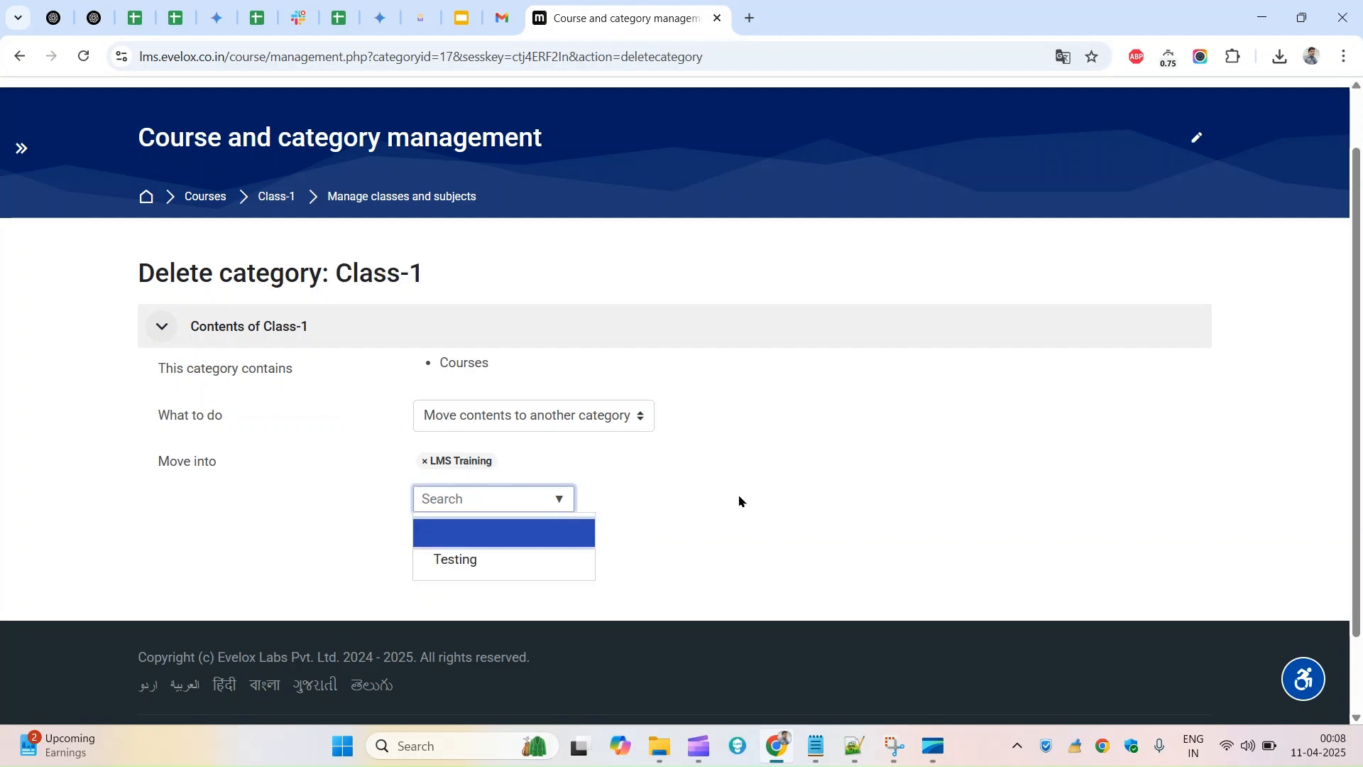
pyautogui.click(294, 516)
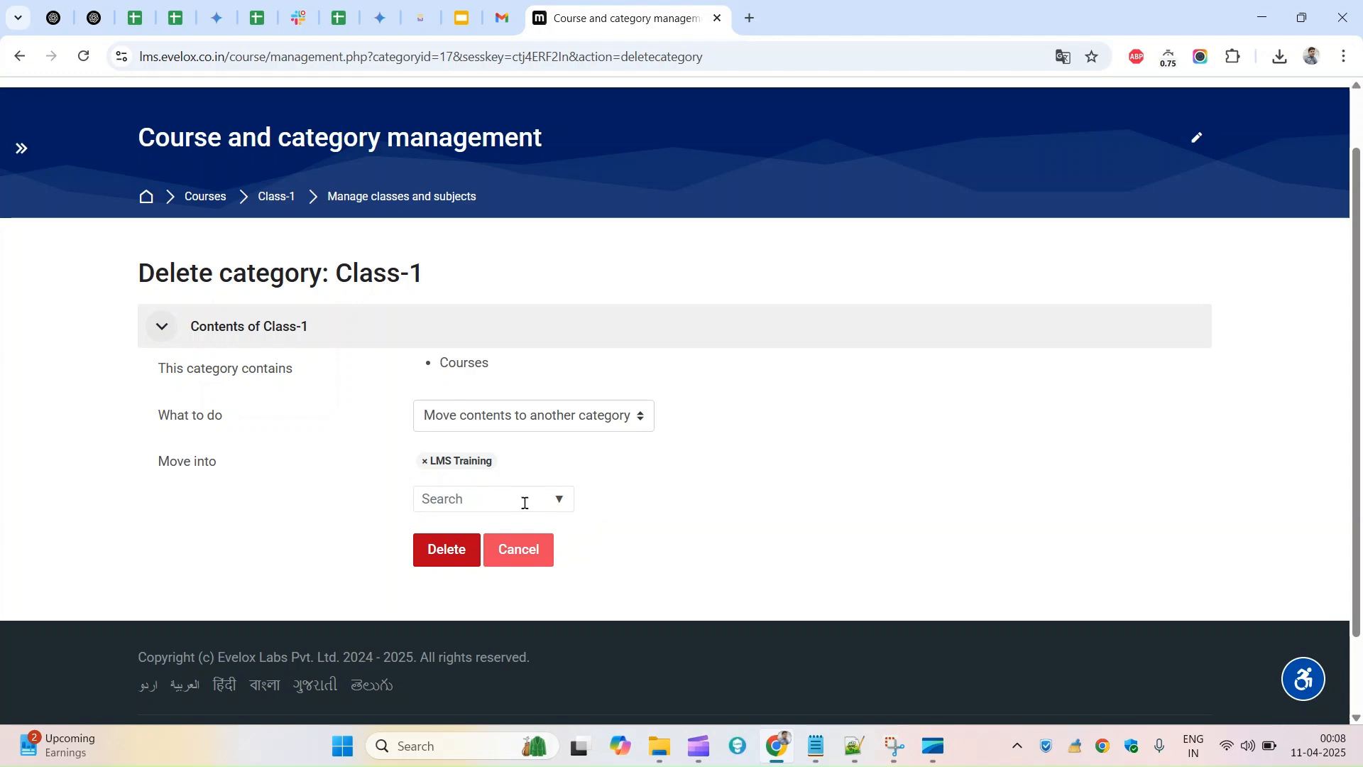
# - Set the handling of Class-1's contents to "Delete all - cannot be undone", and cancel the category deletion
pyautogui.click(458, 425)
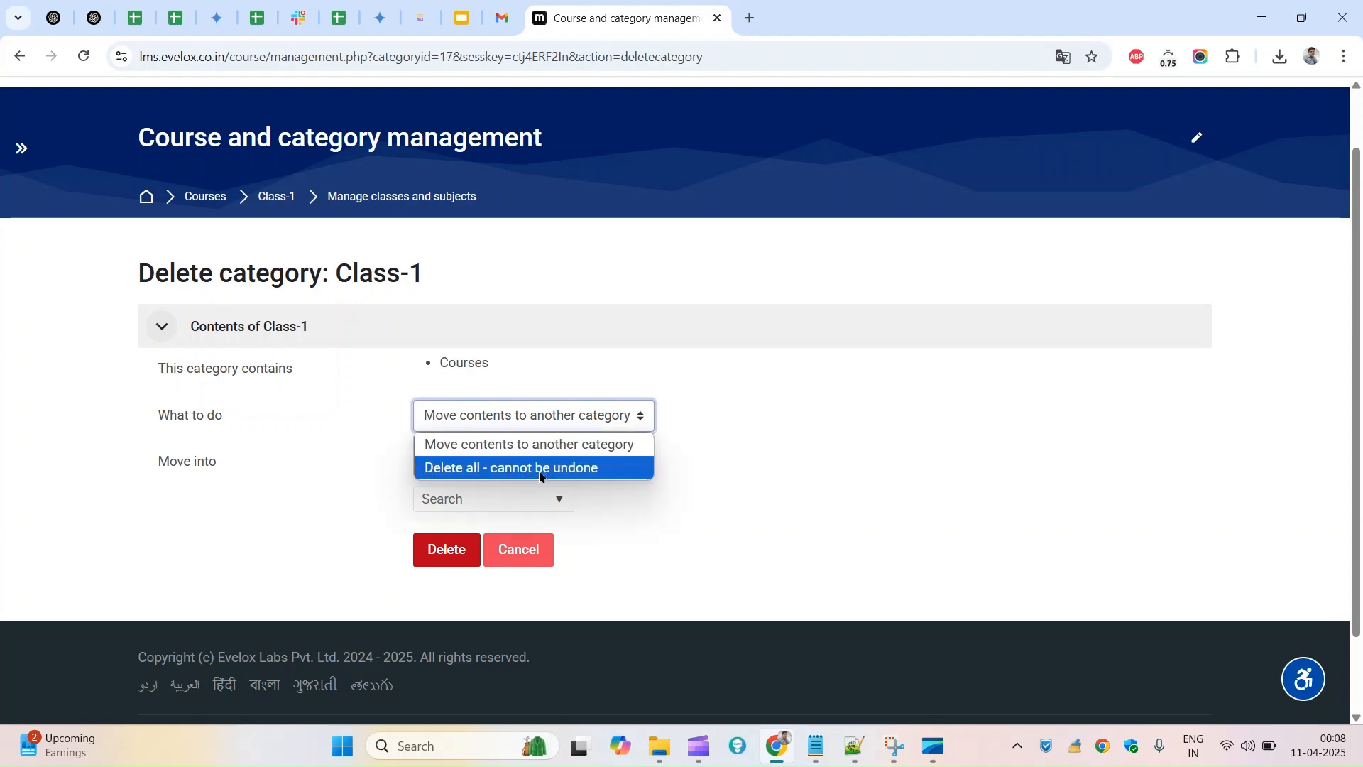
pyautogui.click(615, 470)
pyautogui.click(315, 455)
pyautogui.moveTo(122, 384); pyautogui.dragTo(496, 364)
pyautogui.doubleClick(344, 270)
pyautogui.moveTo(344, 270); pyautogui.dragTo(433, 273)
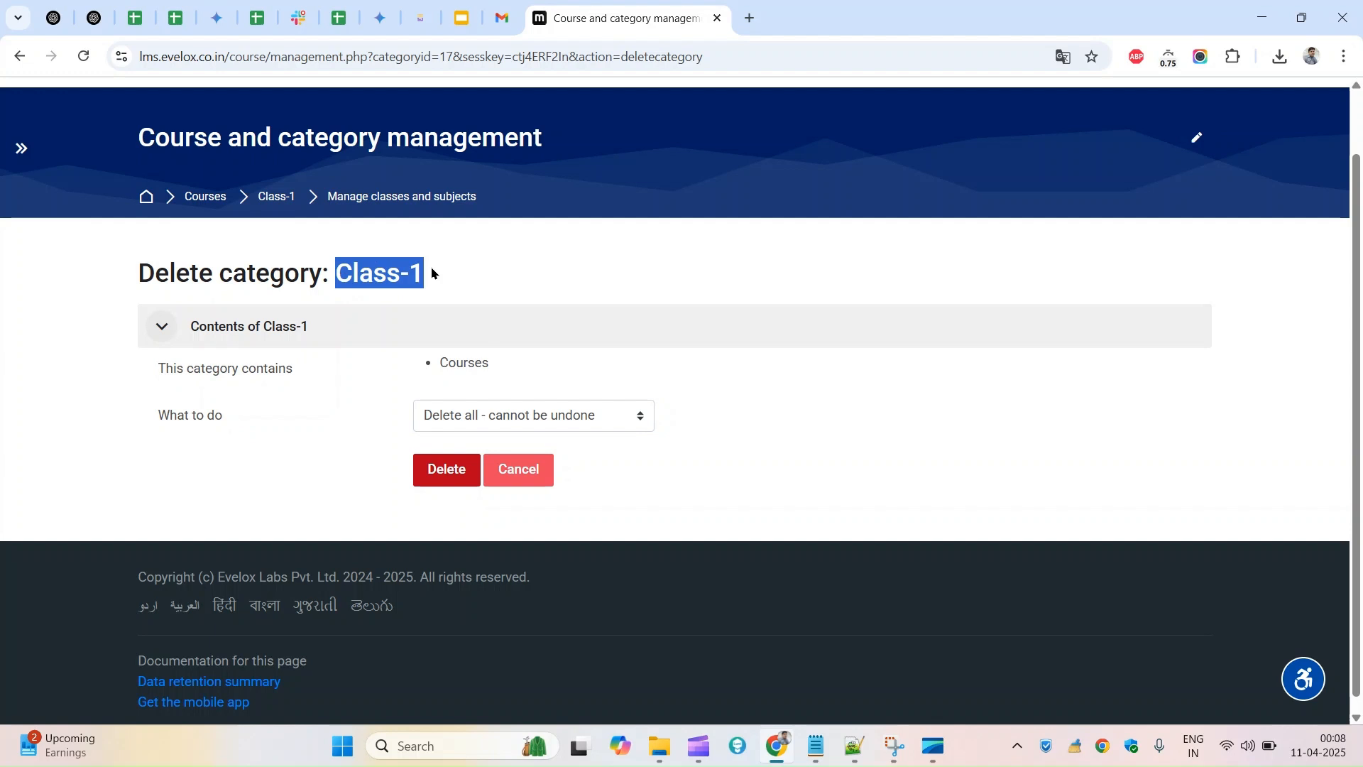
pyautogui.click(513, 470)
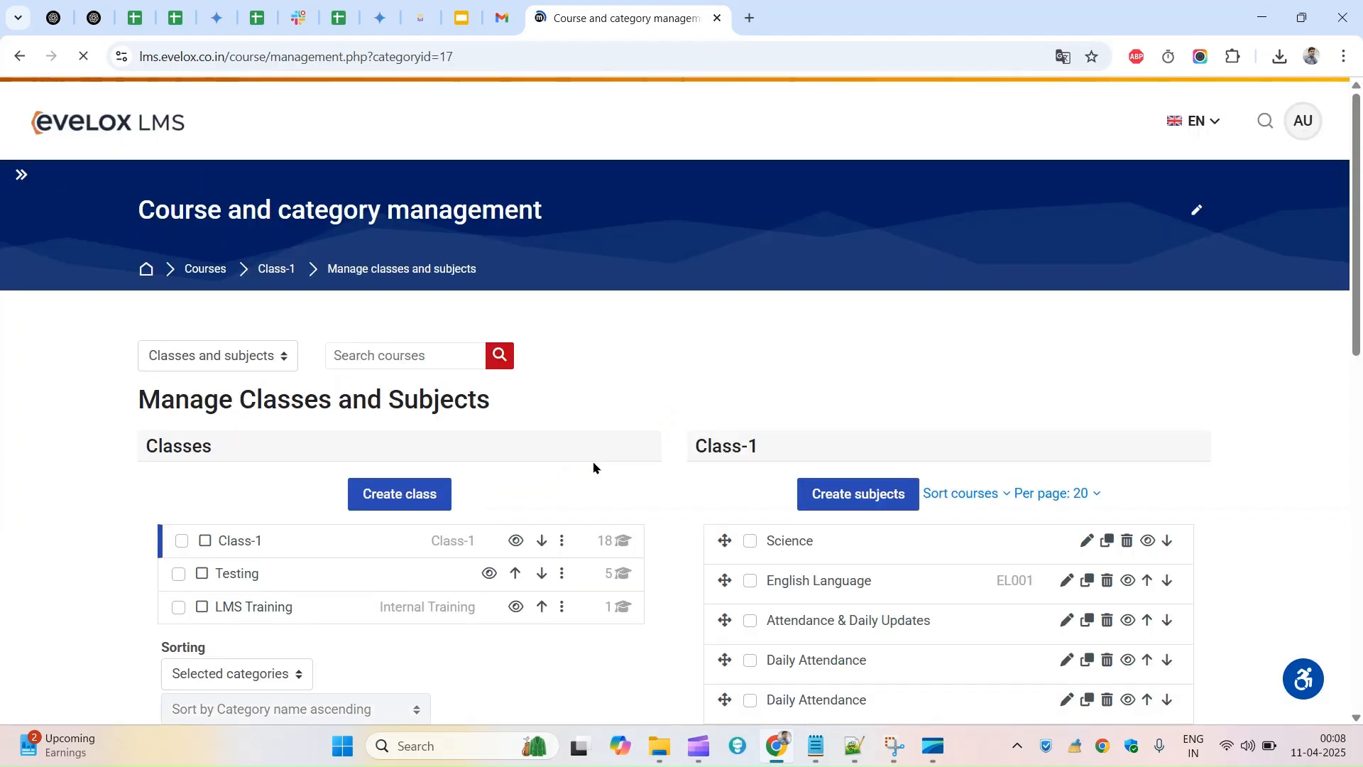
# - Start the Class-1 deletion again, compare "Delete all - cannot be undone" with "Move contents to another category", and cancel
pyautogui.moveTo(1357, 275); pyautogui.dragTo(1357, 329)
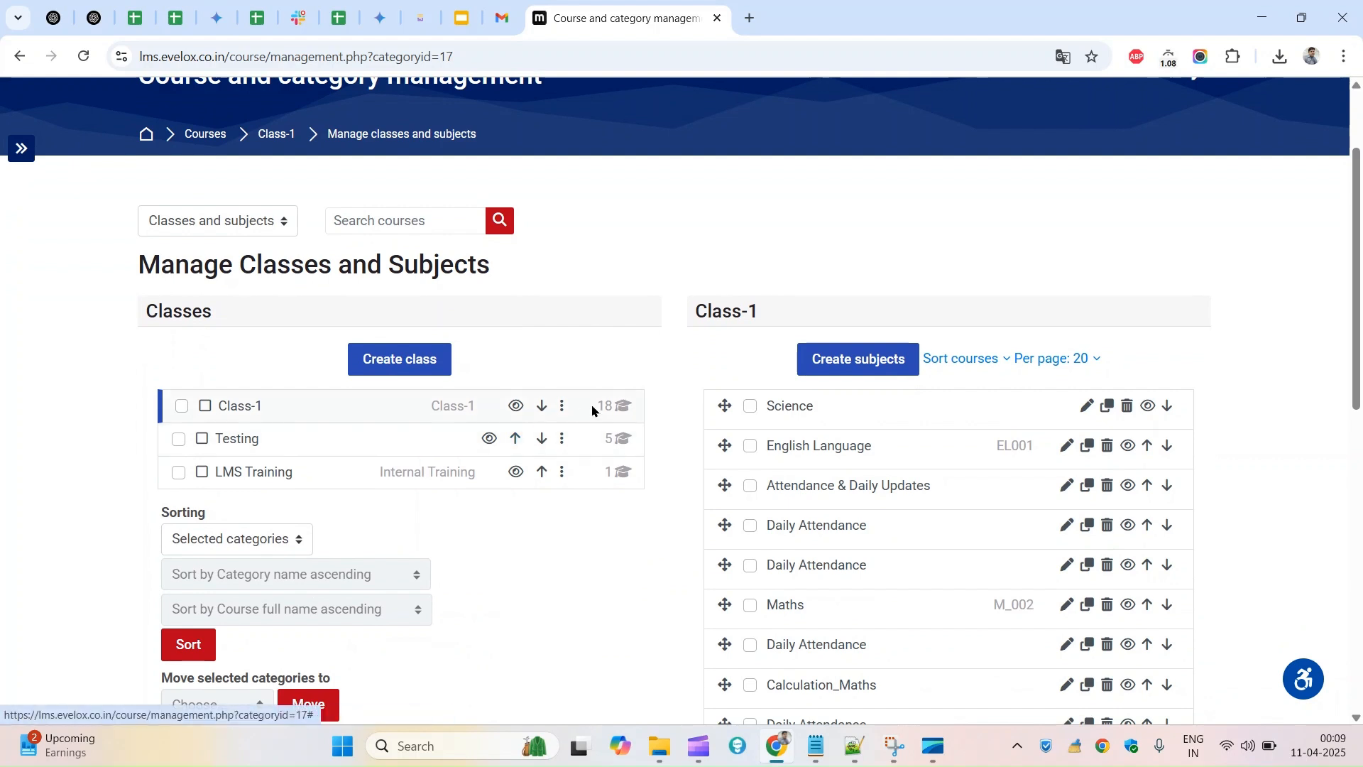
pyautogui.click(562, 405)
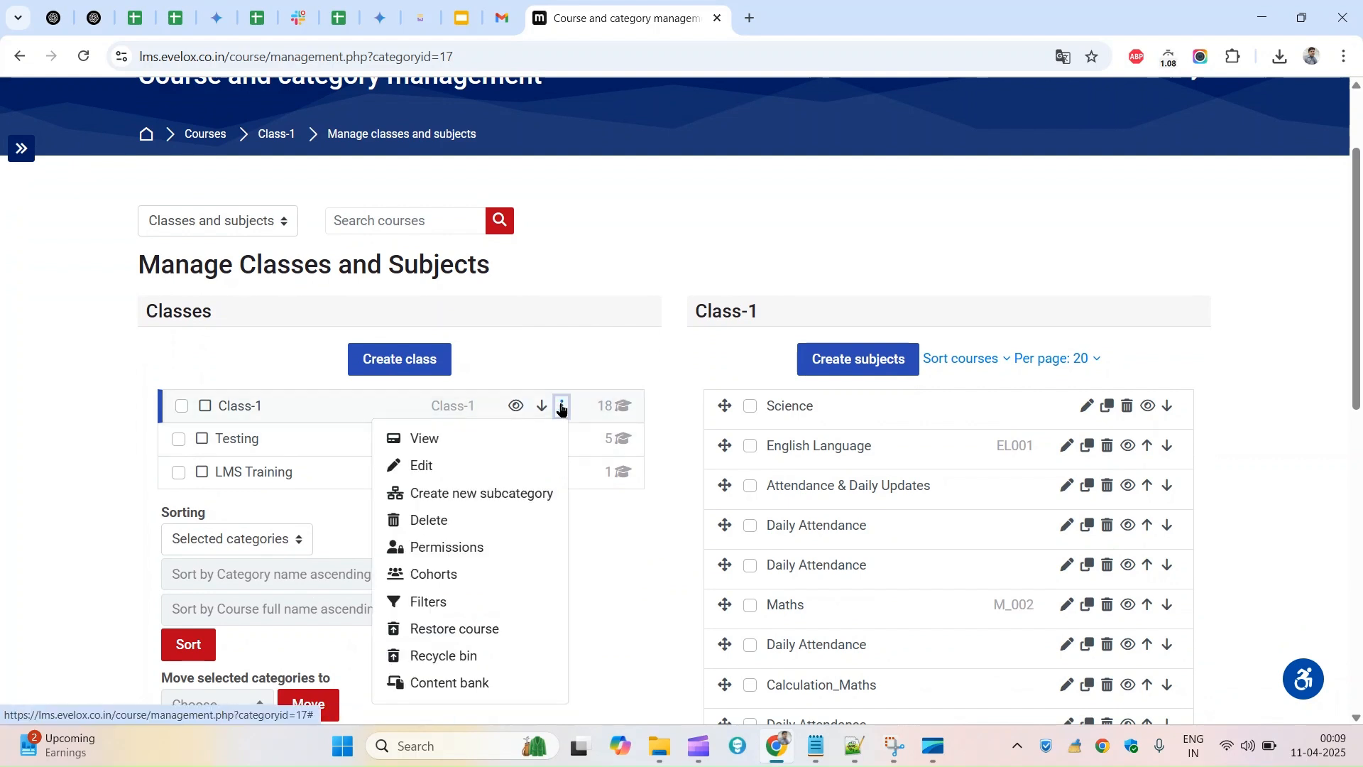
pyautogui.click(428, 520)
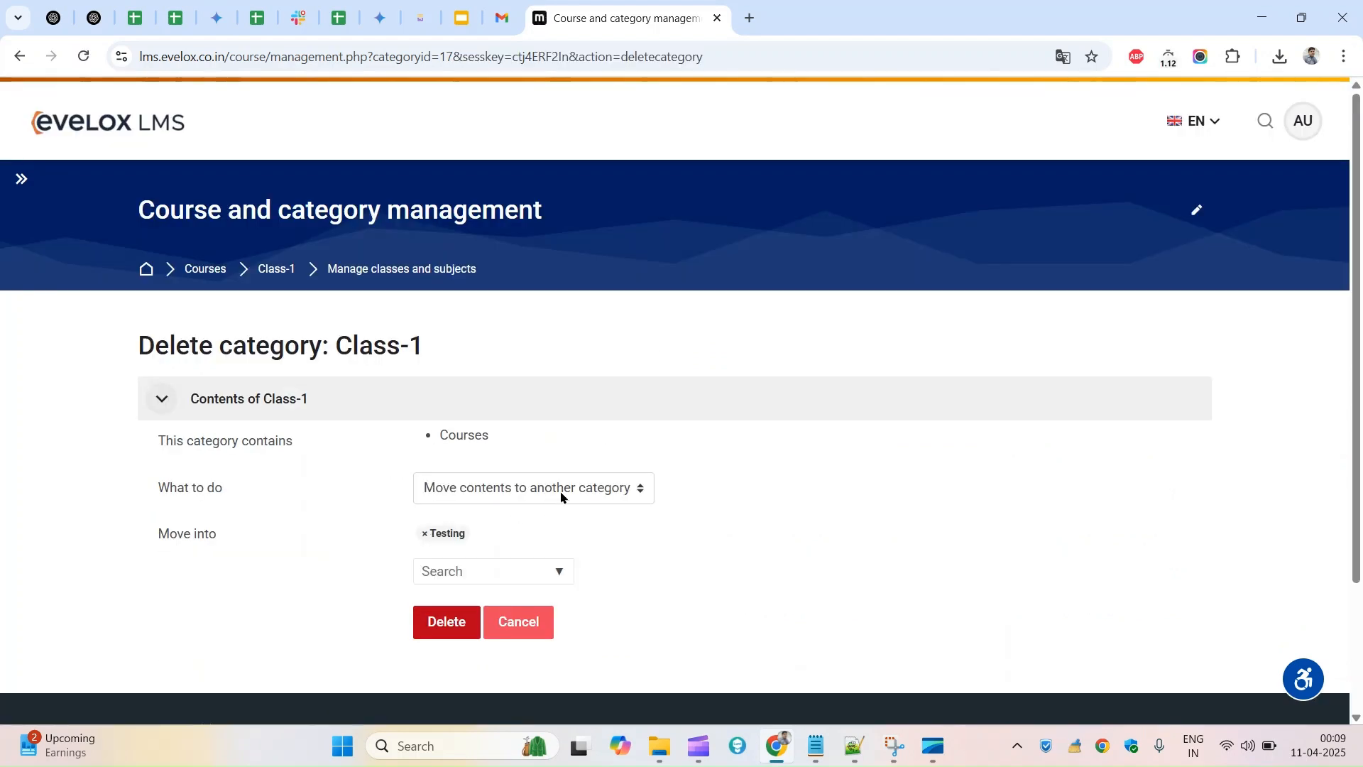
pyautogui.click(561, 497)
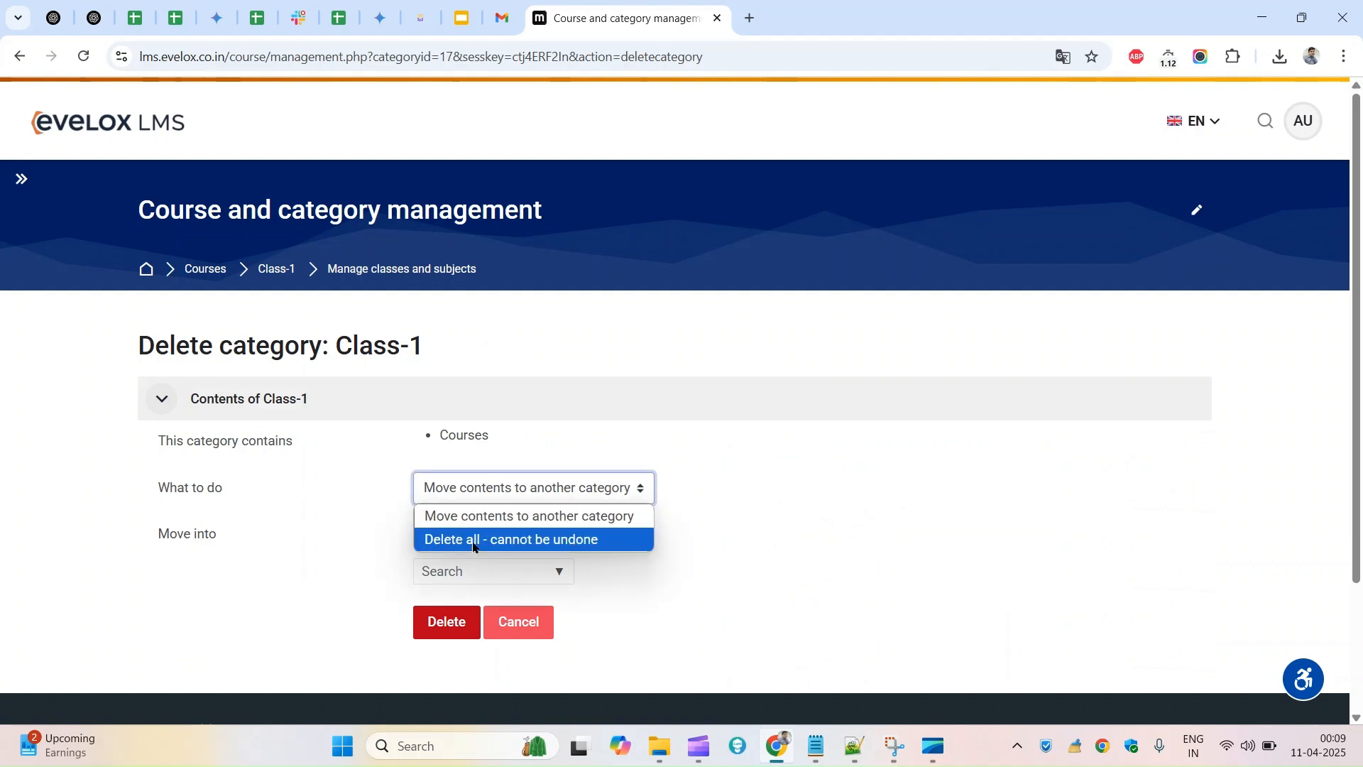
pyautogui.click(547, 541)
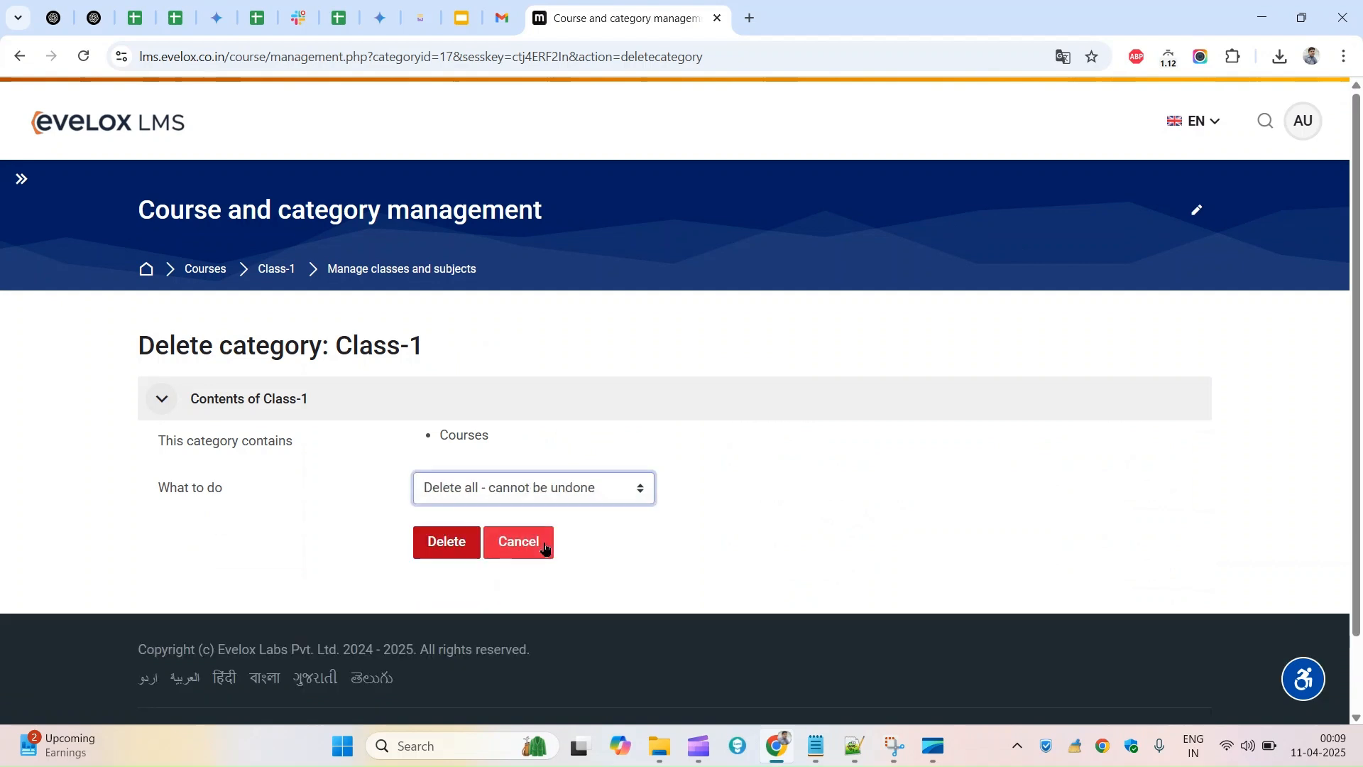
pyautogui.moveTo(335, 345); pyautogui.dragTo(460, 345)
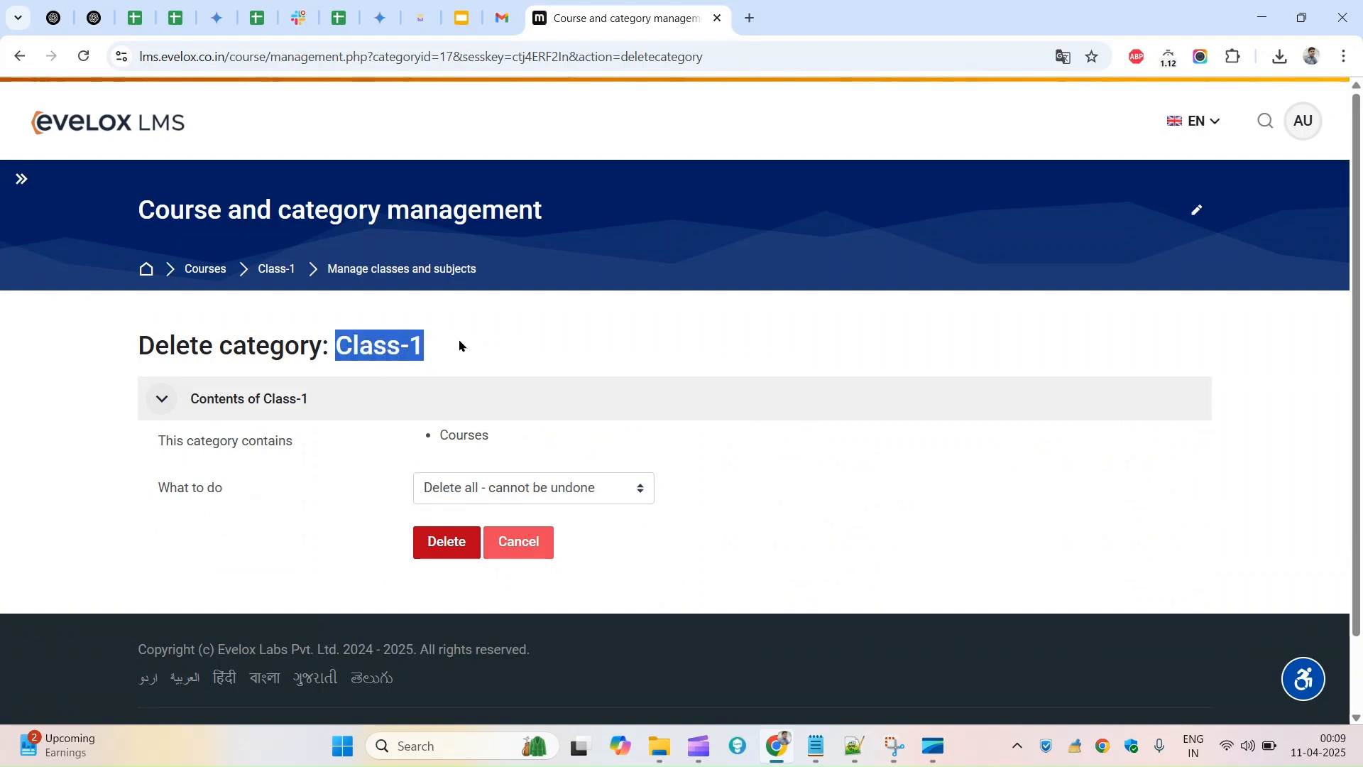
pyautogui.click(437, 495)
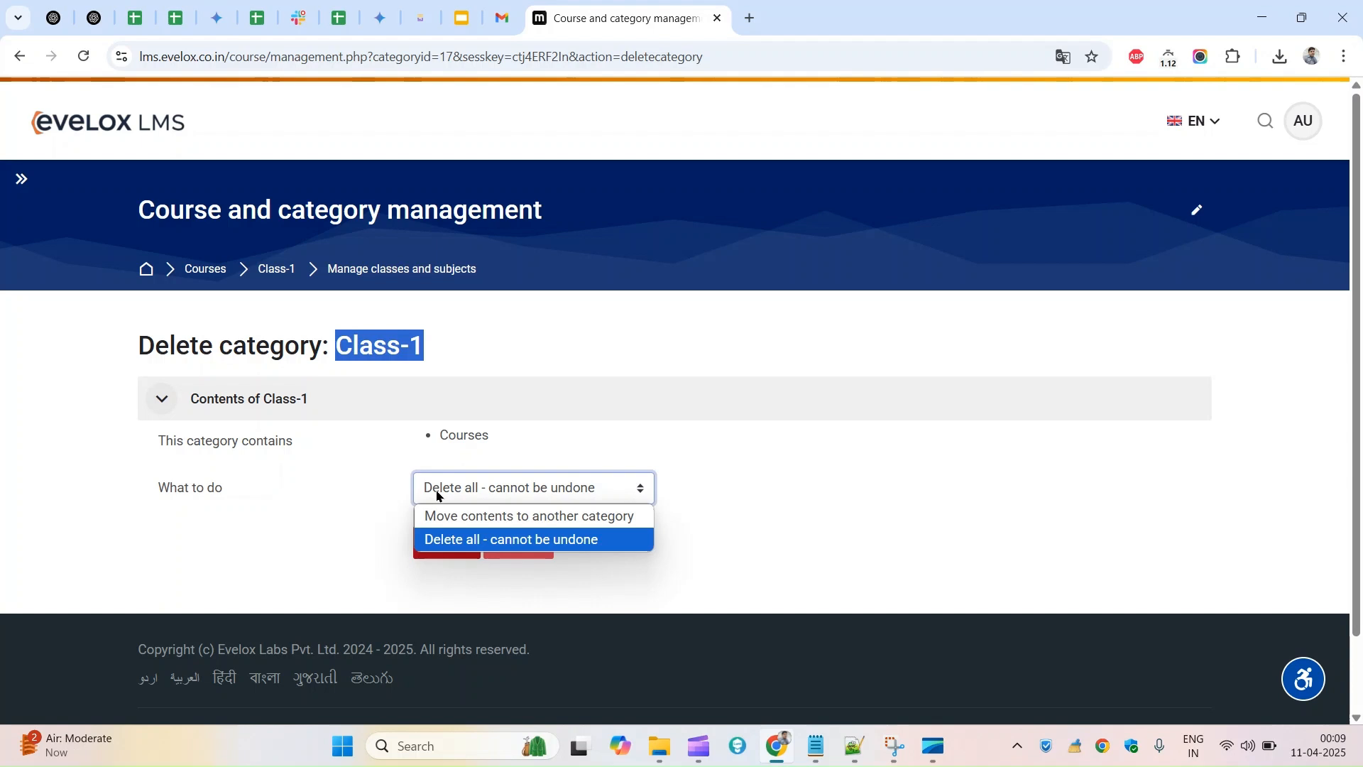
pyautogui.click(494, 517)
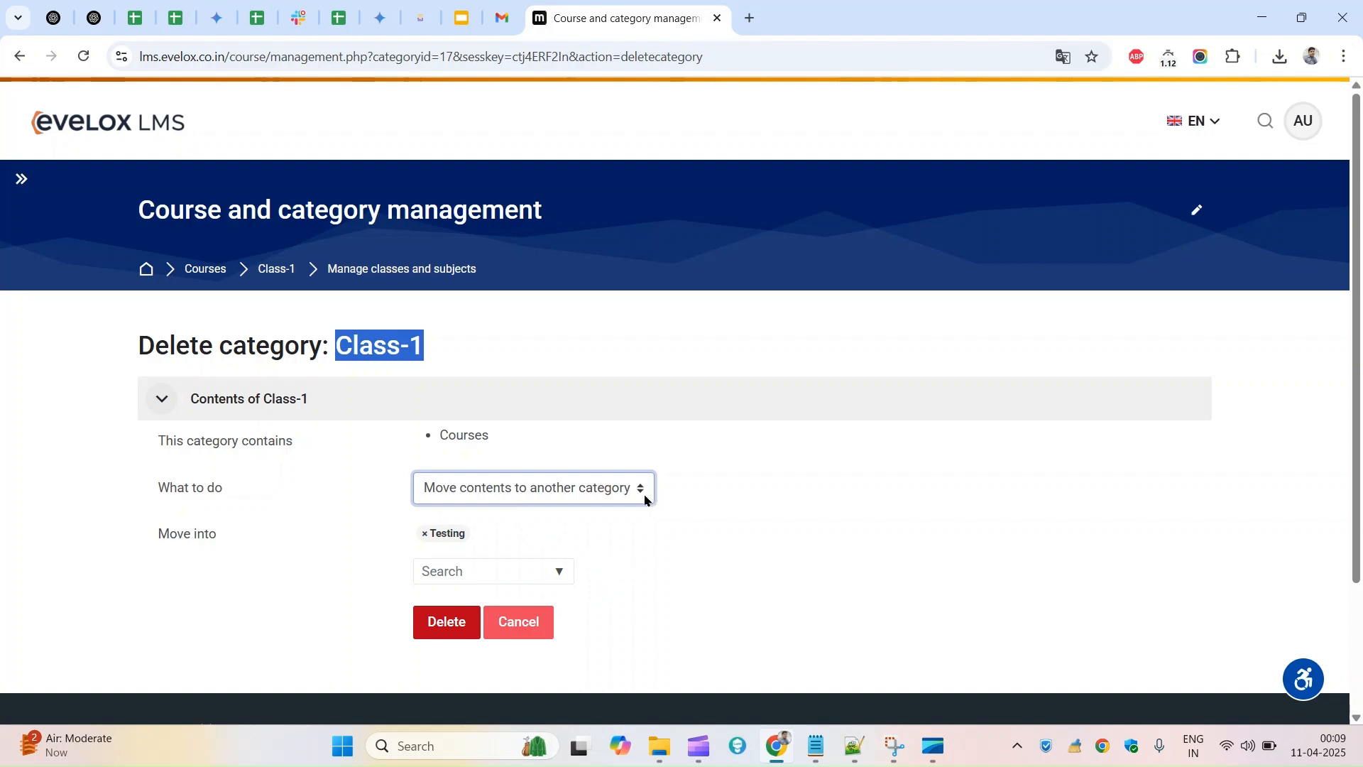
pyautogui.click(544, 628)
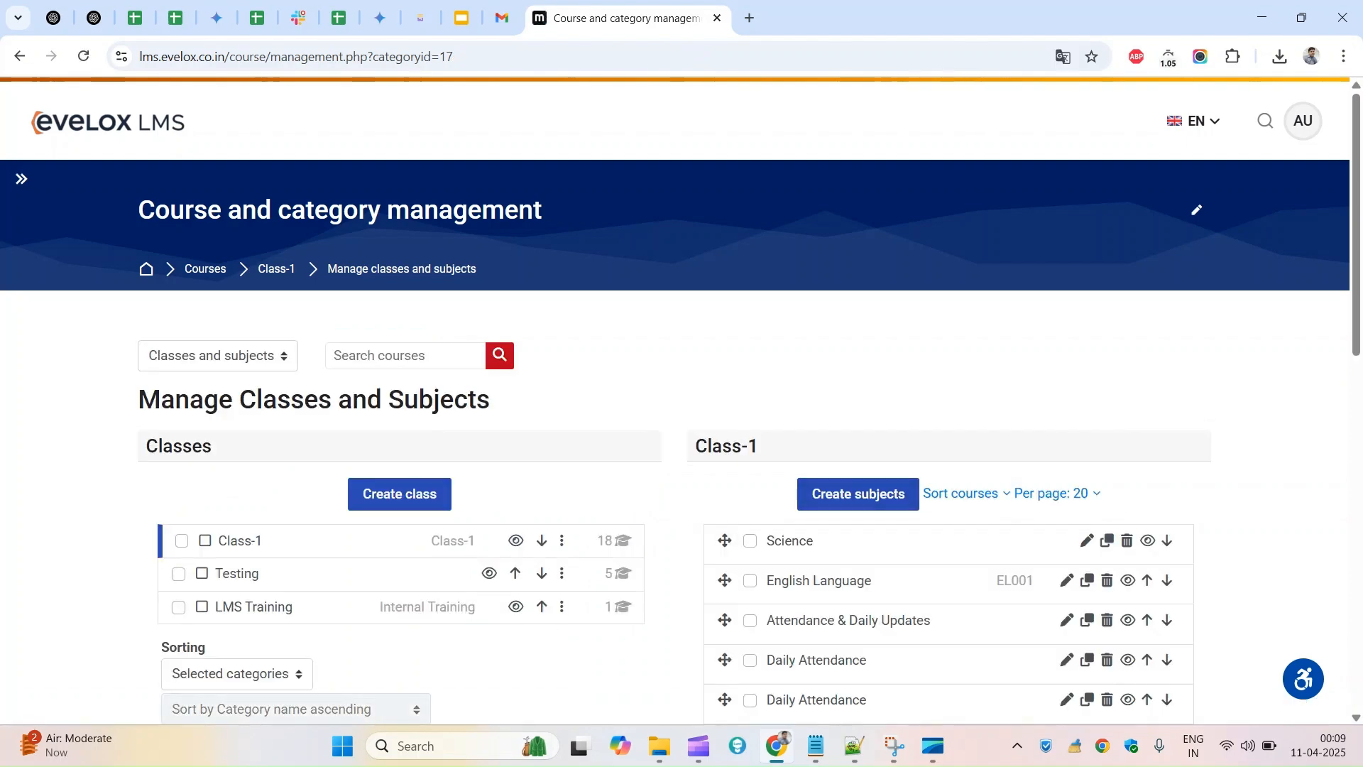
# - Move the Shree Ram Course - 2 subject from Class-1 to the LMS Training class
pyautogui.scroll(-5, 890, 576)
pyautogui.scroll(-5, 821, 544)
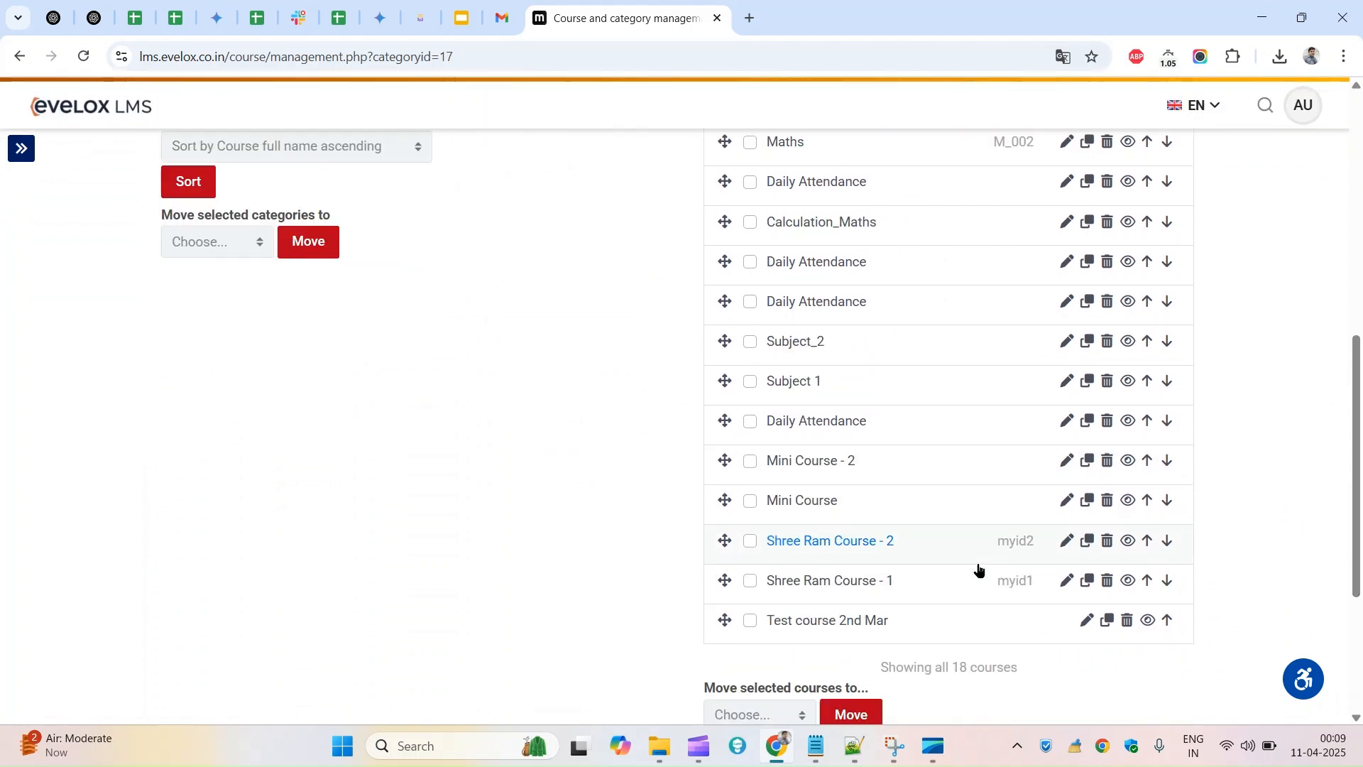
pyautogui.click(750, 446)
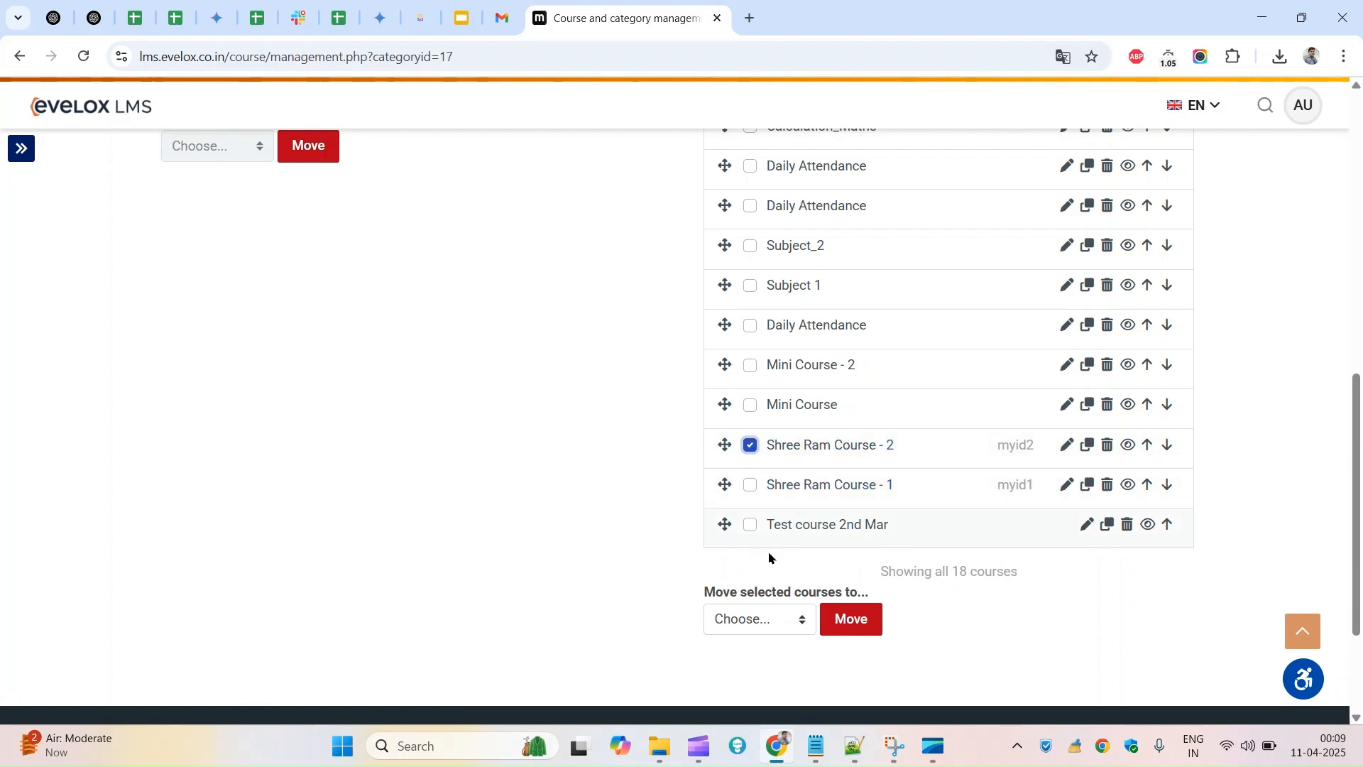
pyautogui.click(773, 619)
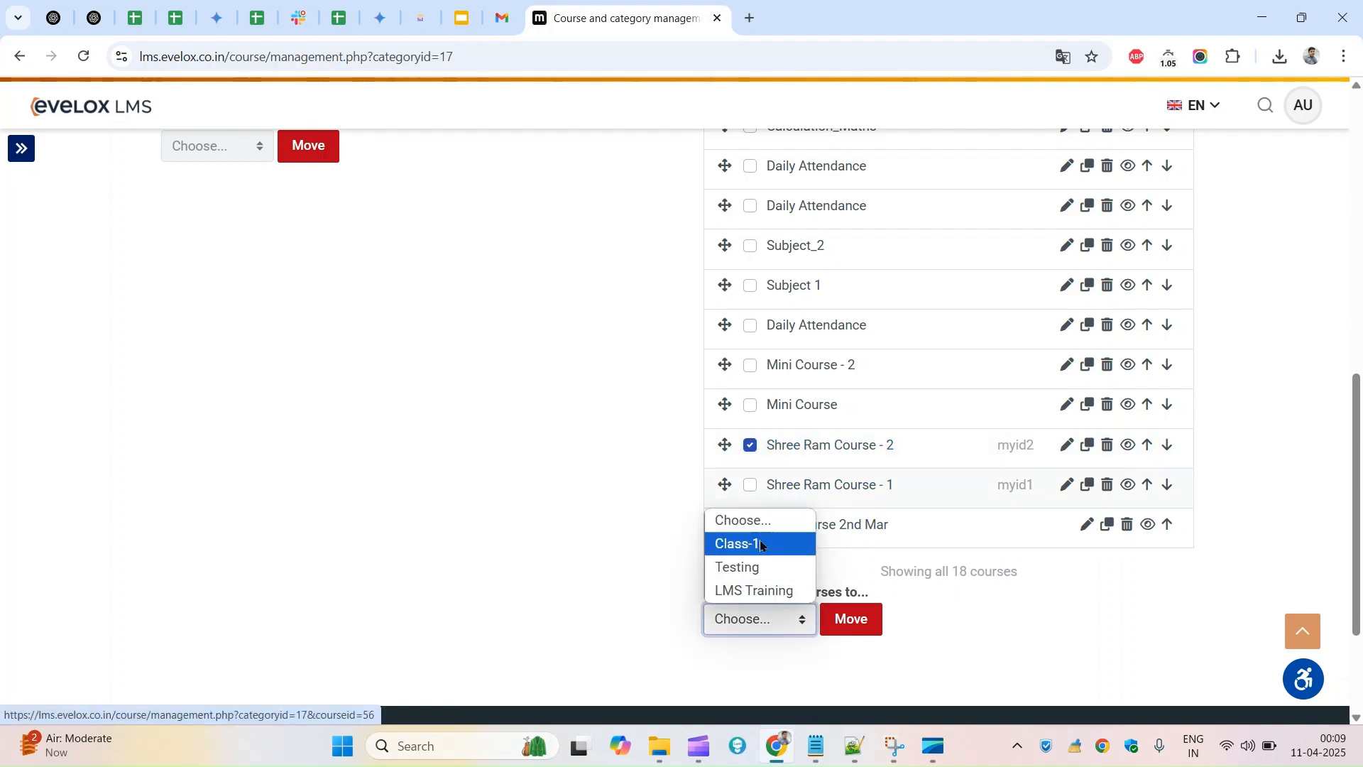
pyautogui.click(754, 591)
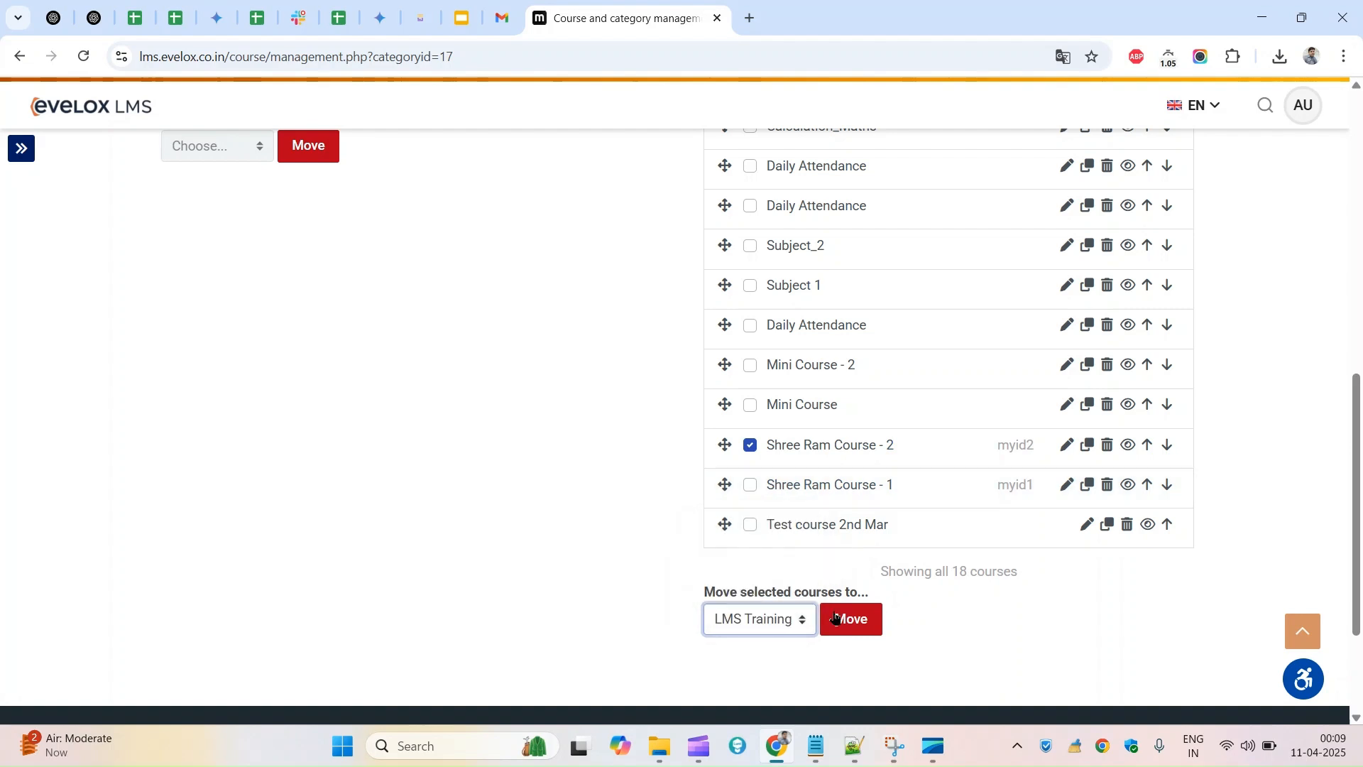
pyautogui.click(851, 618)
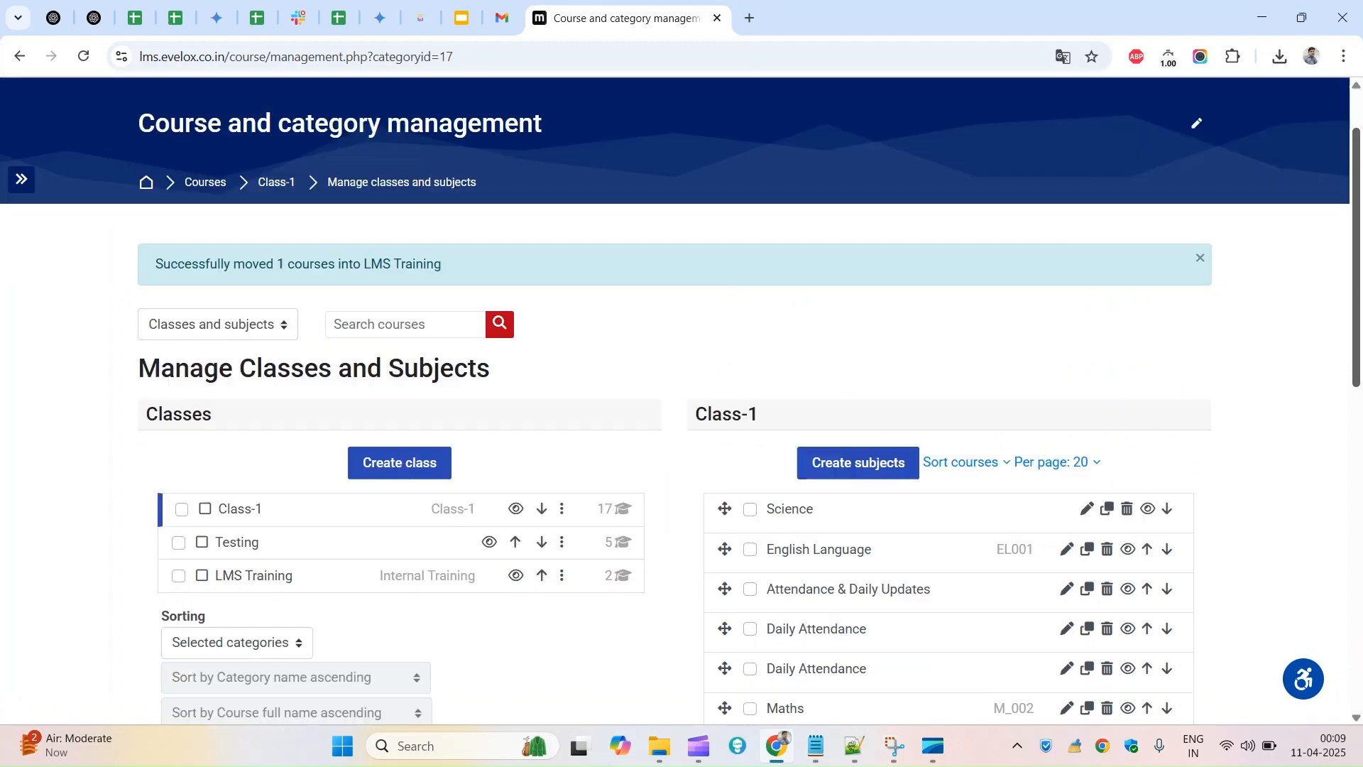
# - Check the course total of Class-1, and view Shree Ram Course - 2 in the LMS Training class
pyautogui.scroll(-8, 872, 627)
pyautogui.moveTo(1022, 467); pyautogui.dragTo(878, 473)
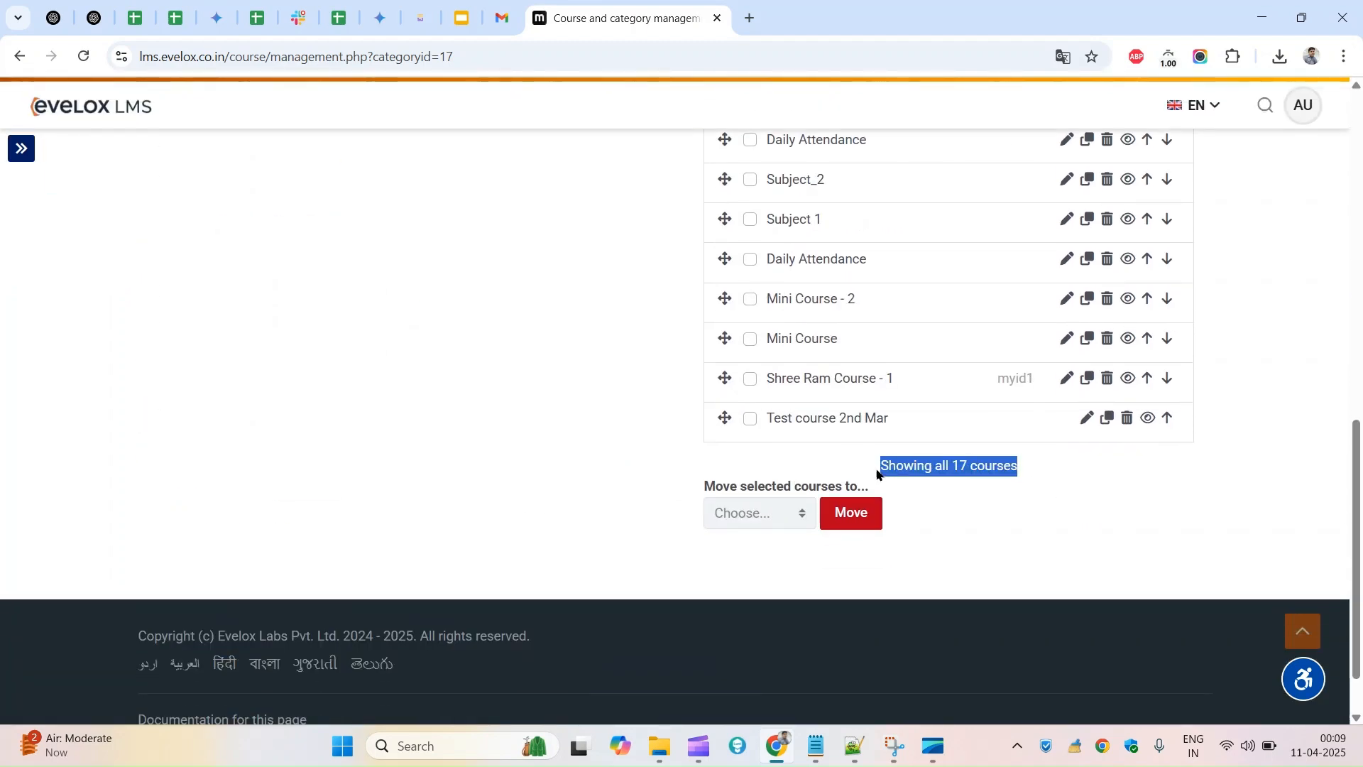
pyautogui.moveTo(1359, 512); pyautogui.dragTo(1359, 288)
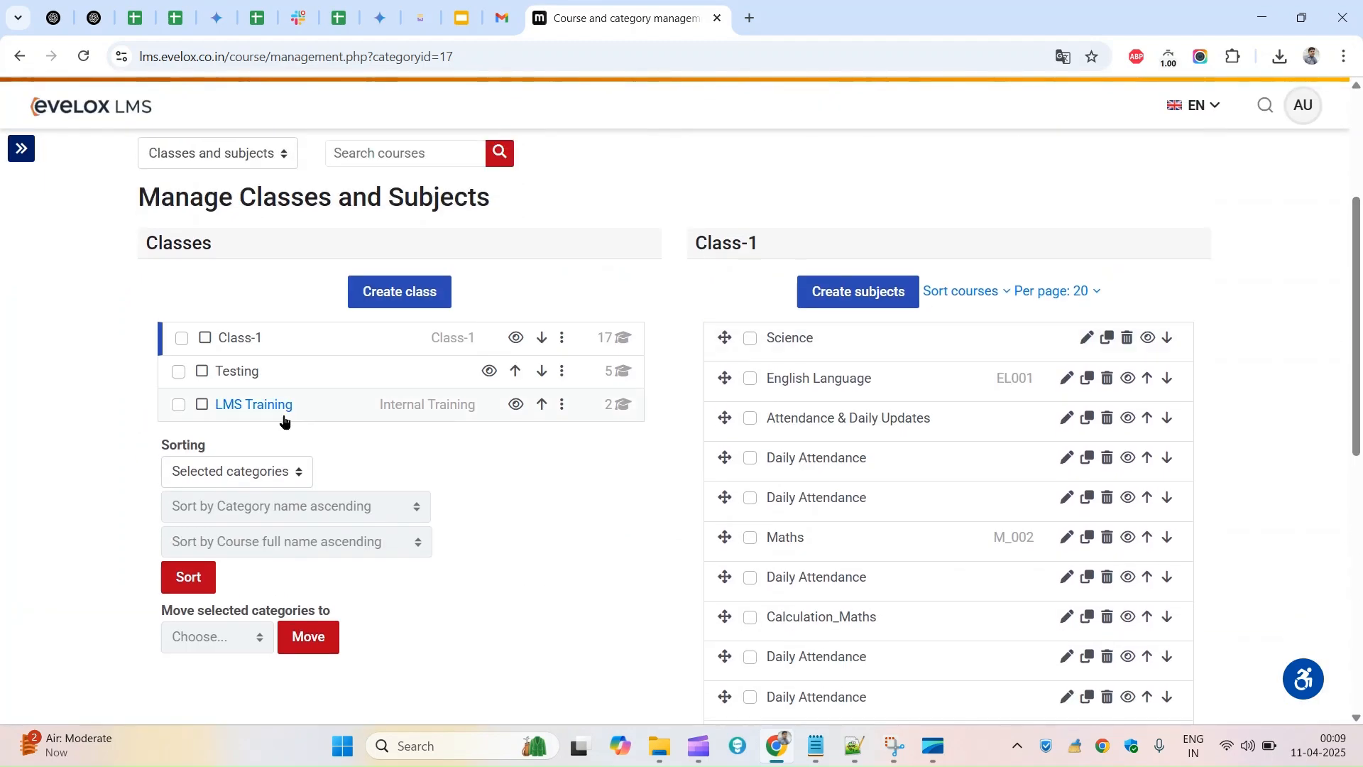
pyautogui.click(252, 406)
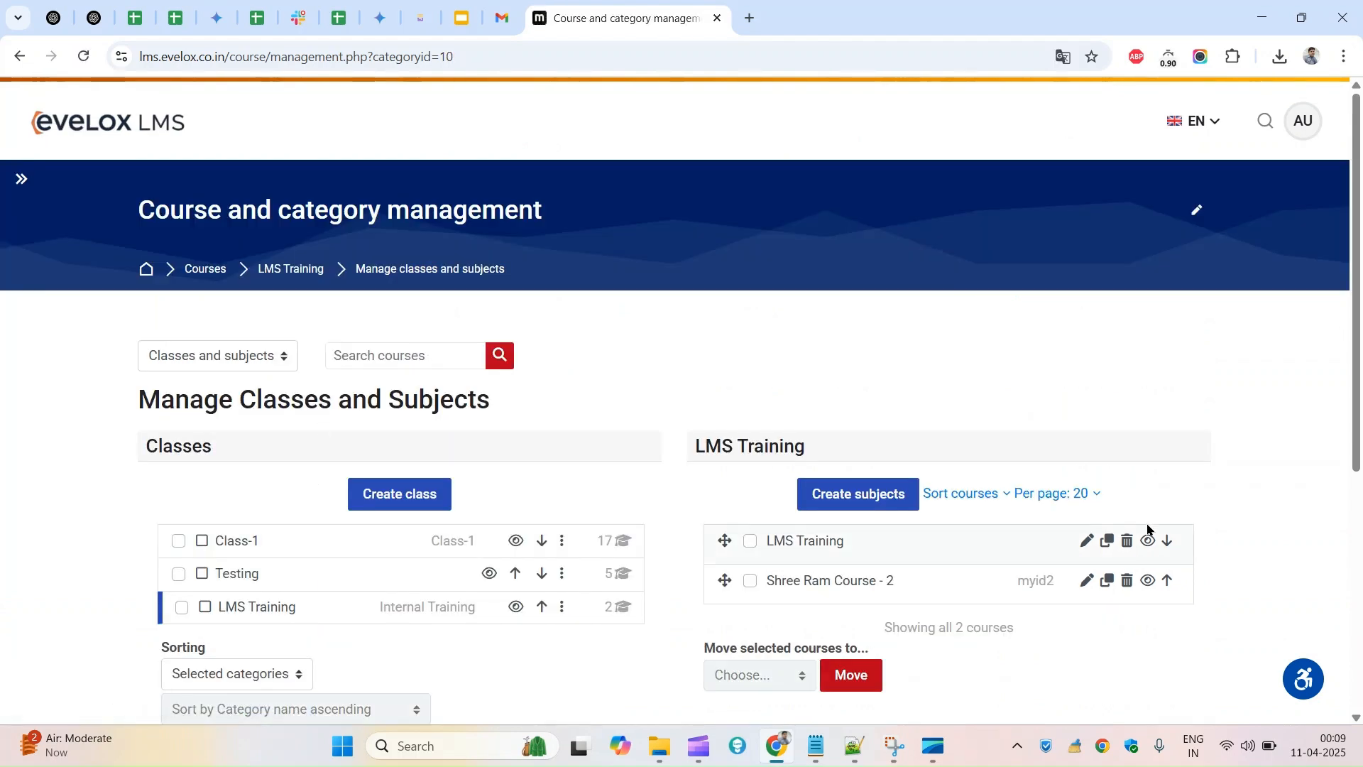
pyautogui.click(937, 580)
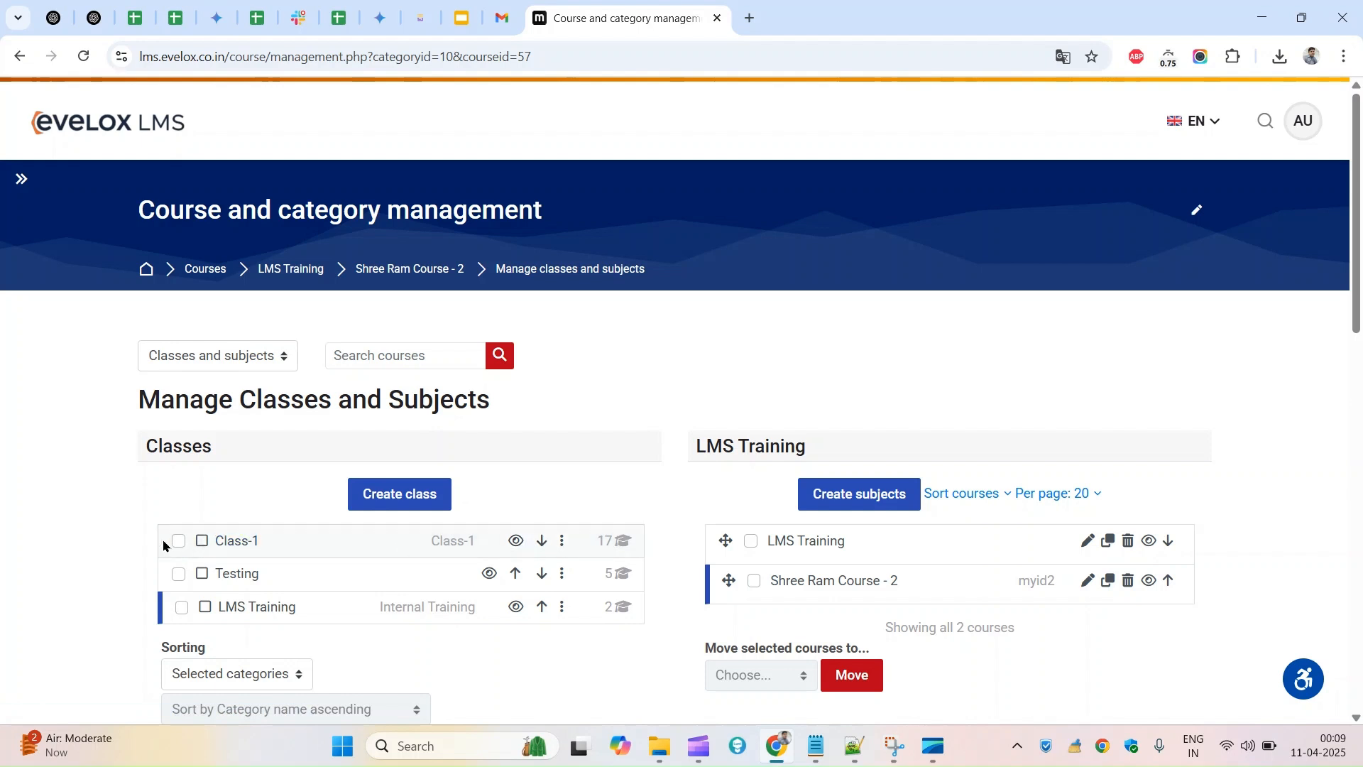
# - Delete the Class-1 category with its contents handling set to "Delete all - cannot be undone"
pyautogui.click(562, 541)
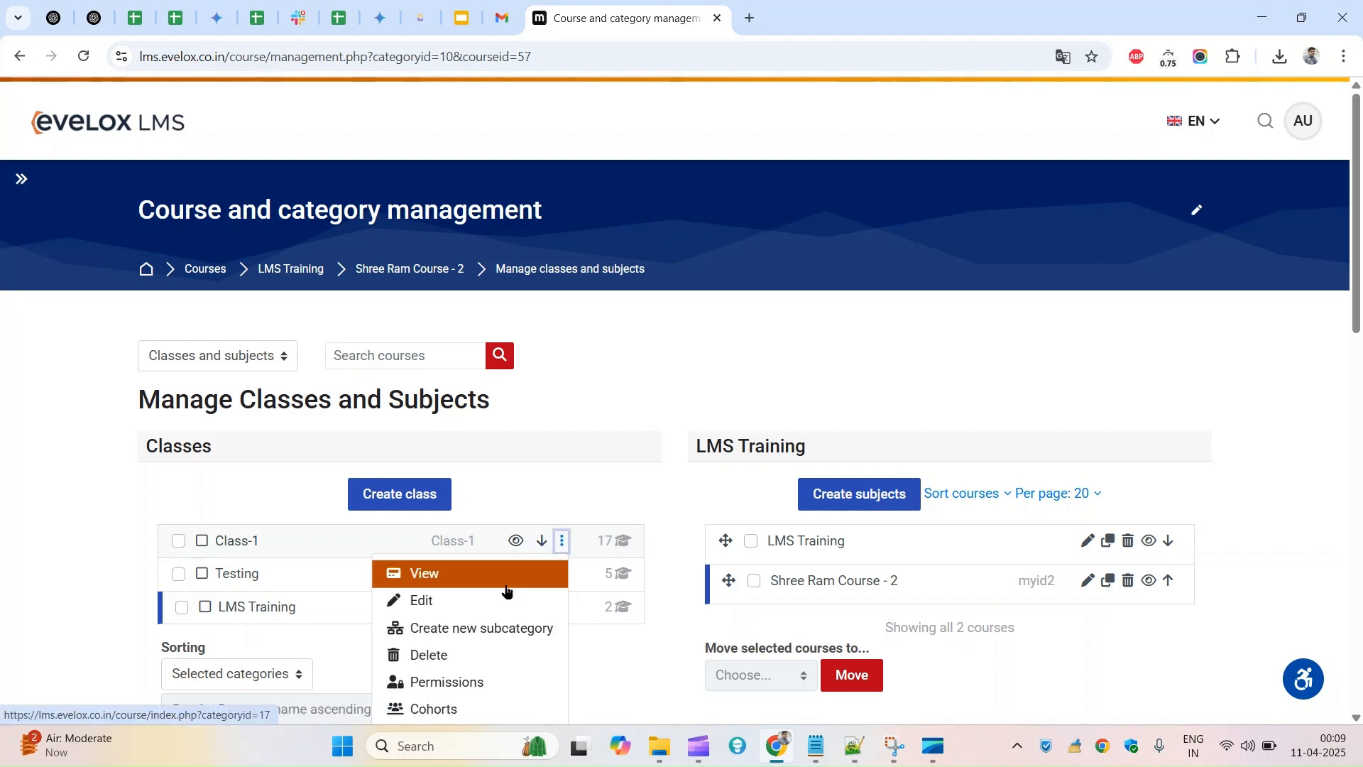
pyautogui.click(435, 655)
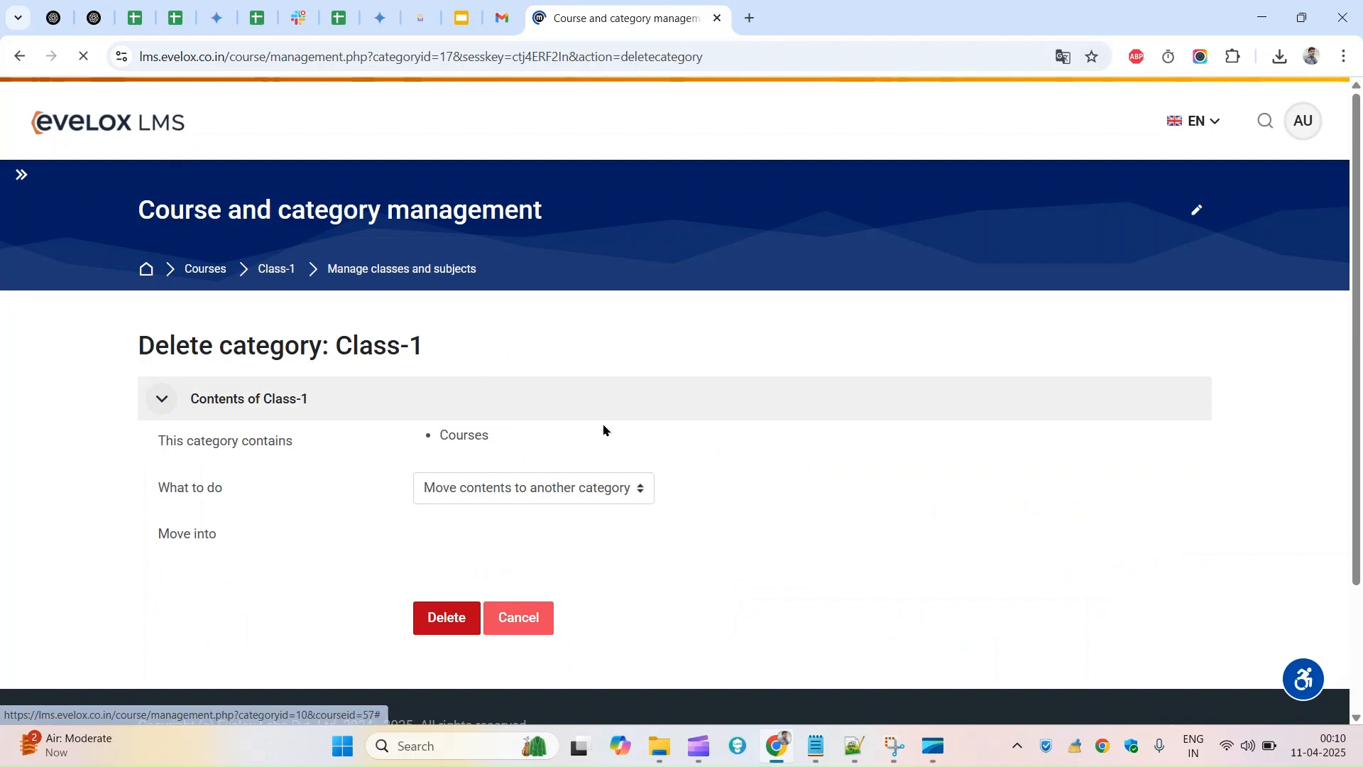
pyautogui.click(487, 487)
pyautogui.click(468, 540)
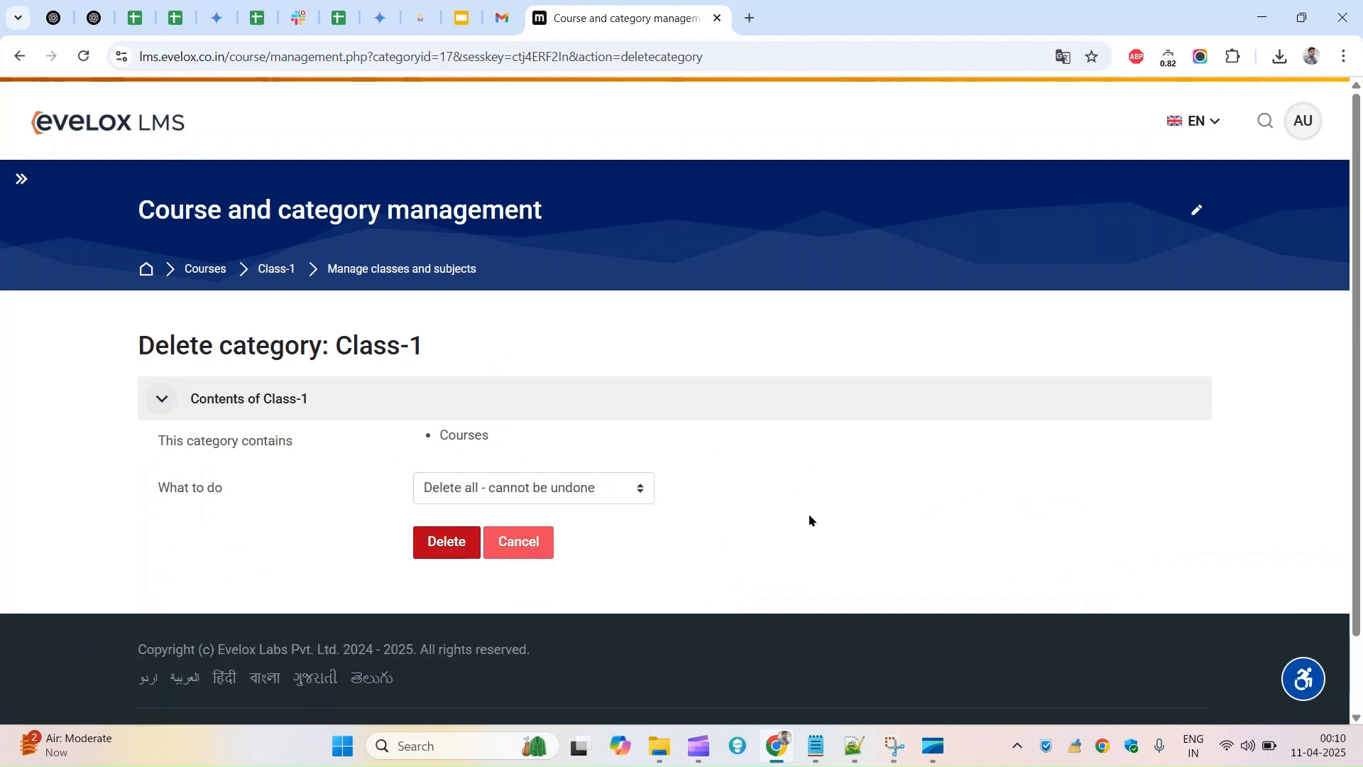
pyautogui.click(435, 543)
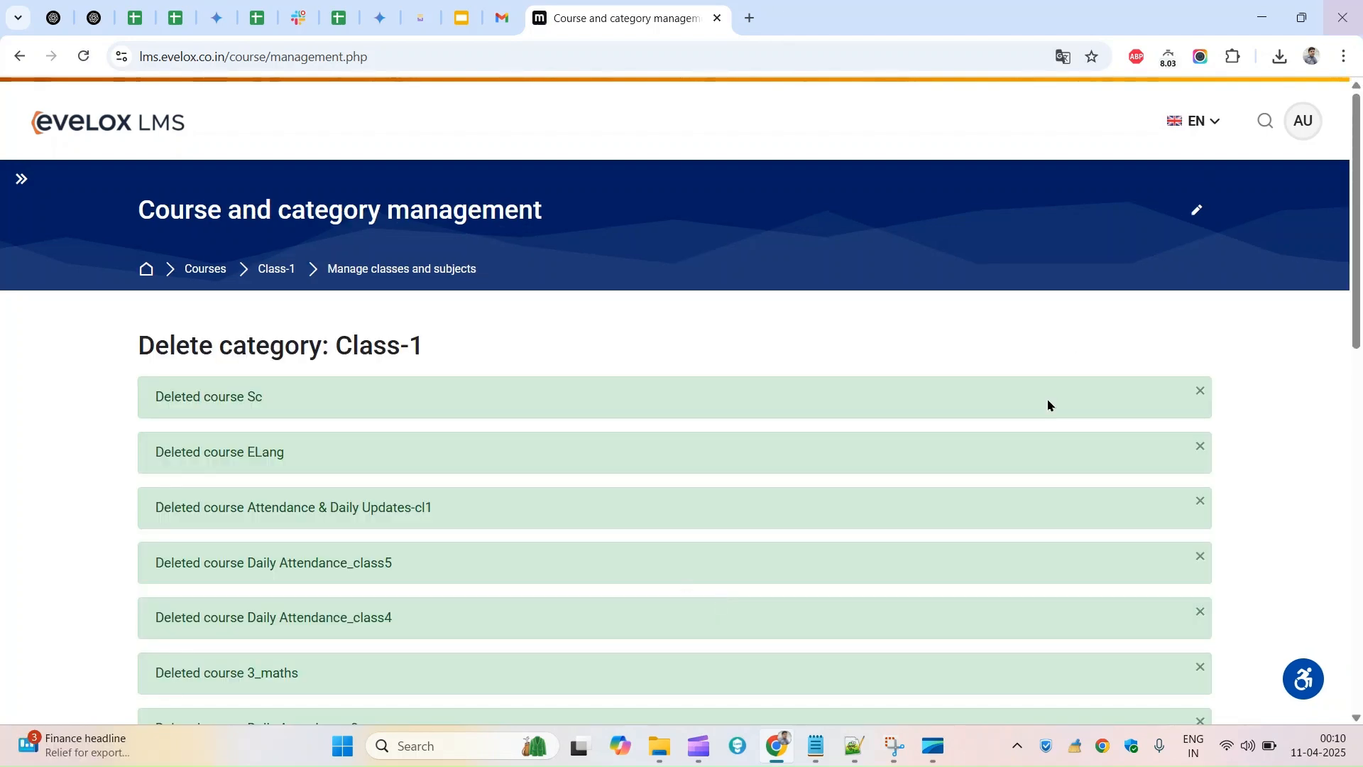
# - Review the deletion notices for the individual courses of Class-1
pyautogui.scroll(-1, 1027, 470)
pyautogui.moveTo(1357, 305); pyautogui.dragTo(1357, 633)
pyautogui.scroll(12, 237, 344)
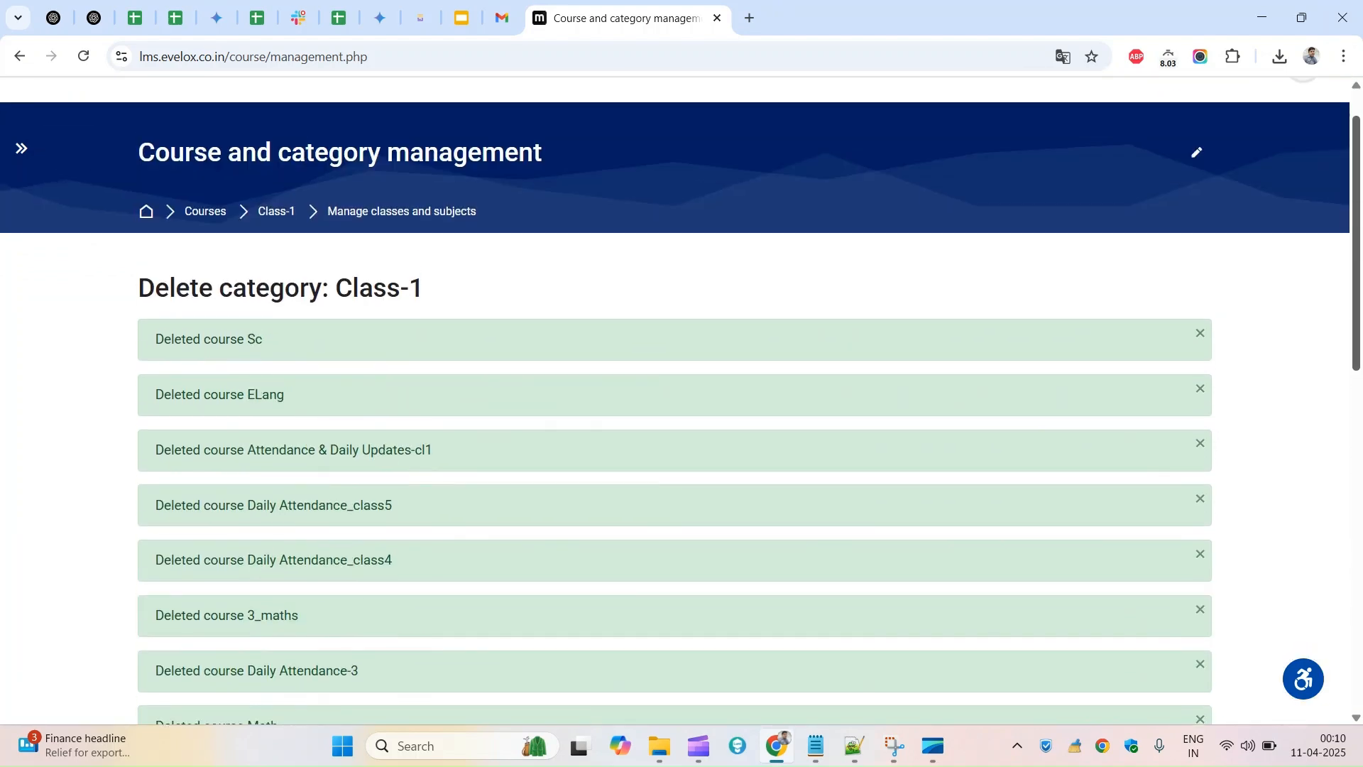
pyautogui.moveTo(155, 340); pyautogui.dragTo(269, 348)
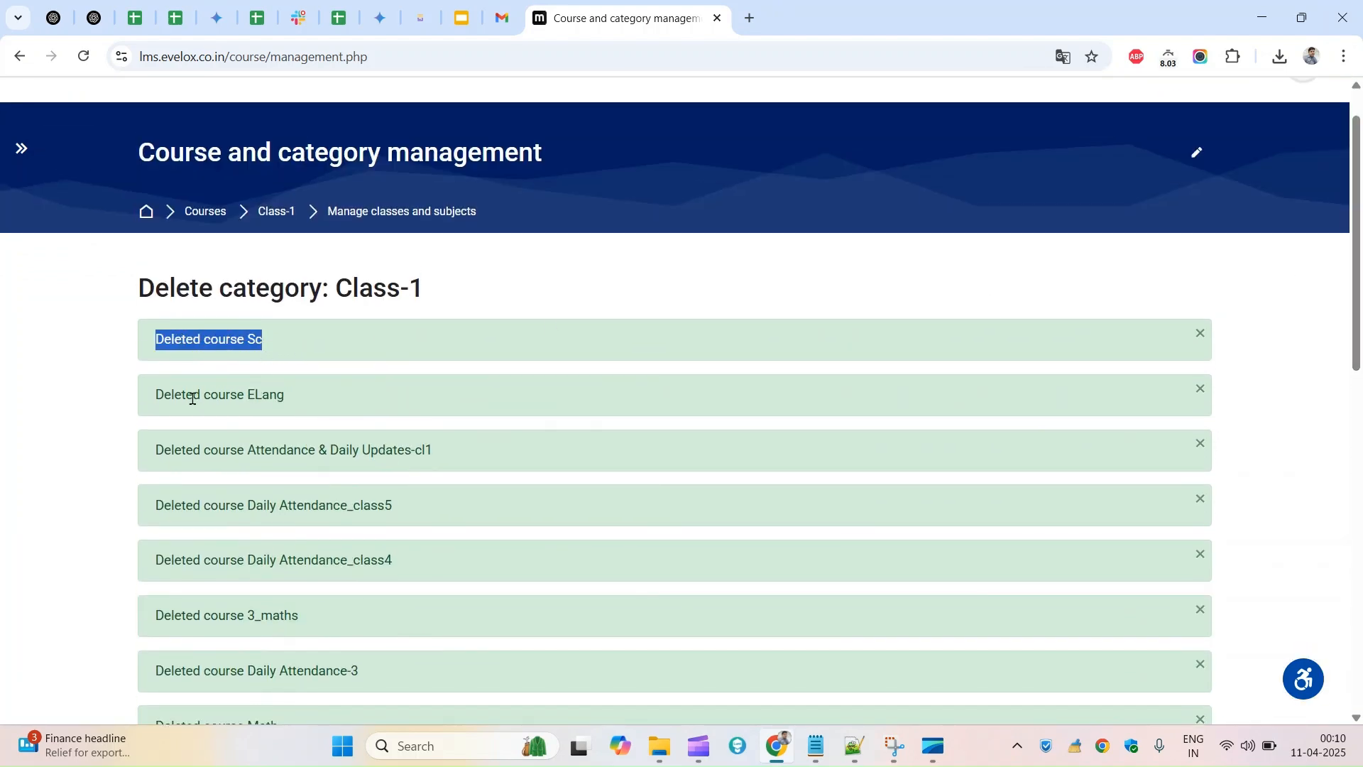
pyautogui.moveTo(154, 396); pyautogui.dragTo(351, 404)
pyautogui.moveTo(283, 448); pyautogui.dragTo(465, 460)
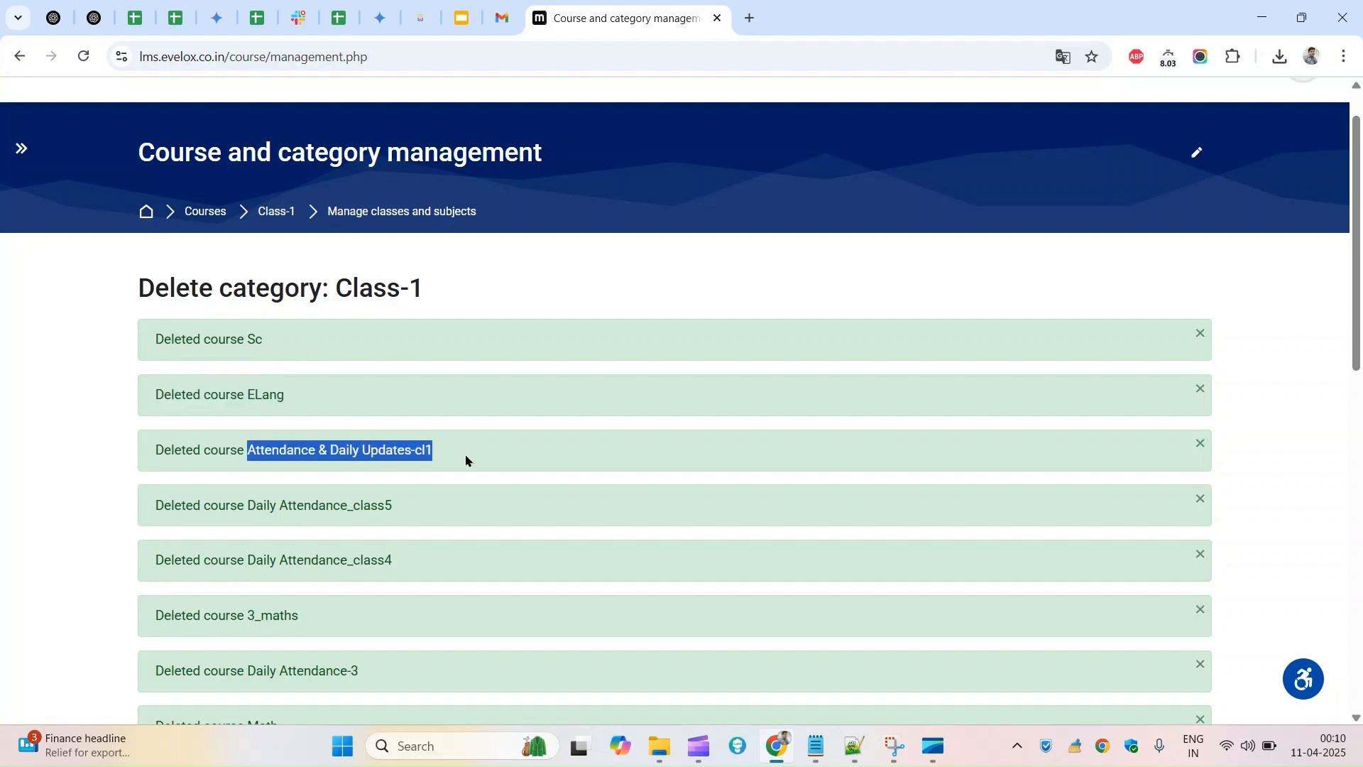
pyautogui.tripleClick(243, 504)
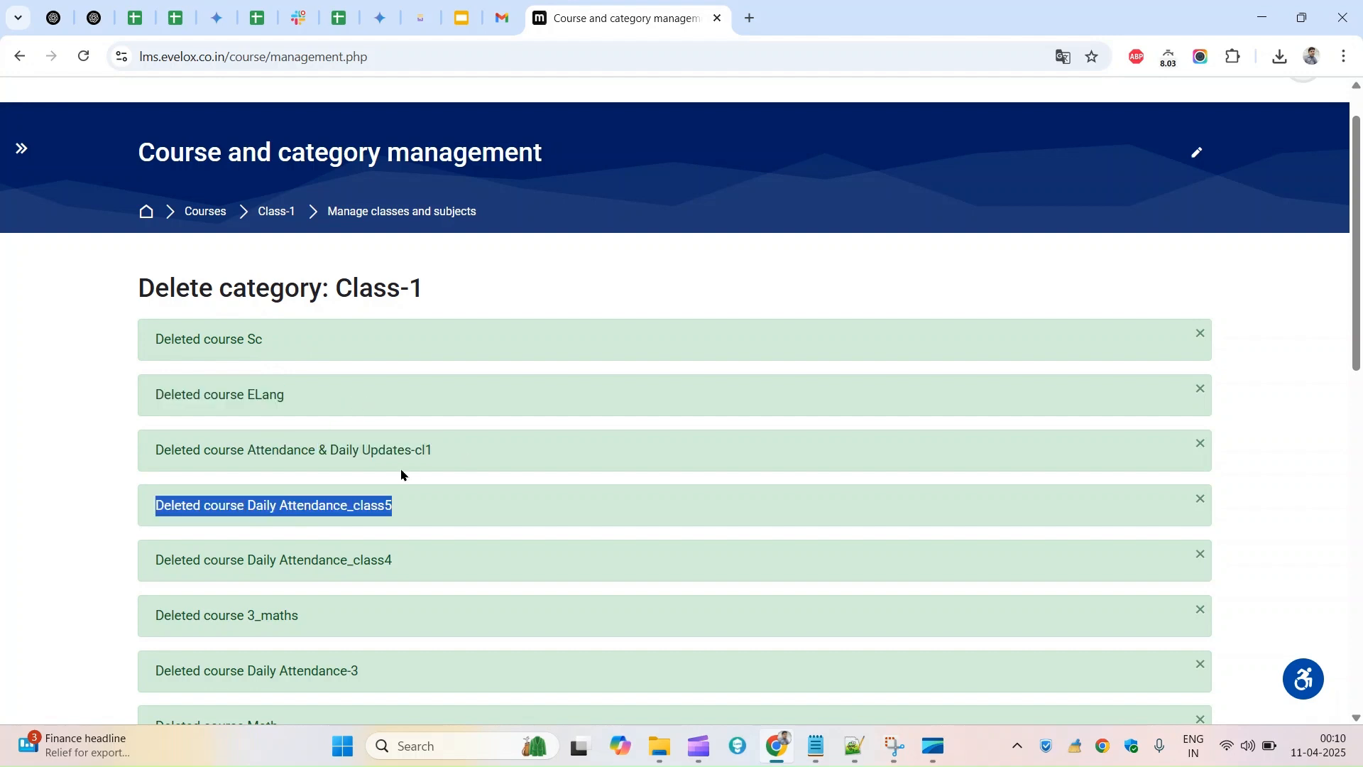
# - Dismiss the first several course deletion notices and continue to the list of classes
pyautogui.click(1201, 338)
pyautogui.click(1201, 338)
pyautogui.click(1201, 338)
pyautogui.click(1201, 338)
pyautogui.click(1201, 338)
pyautogui.click(1201, 338)
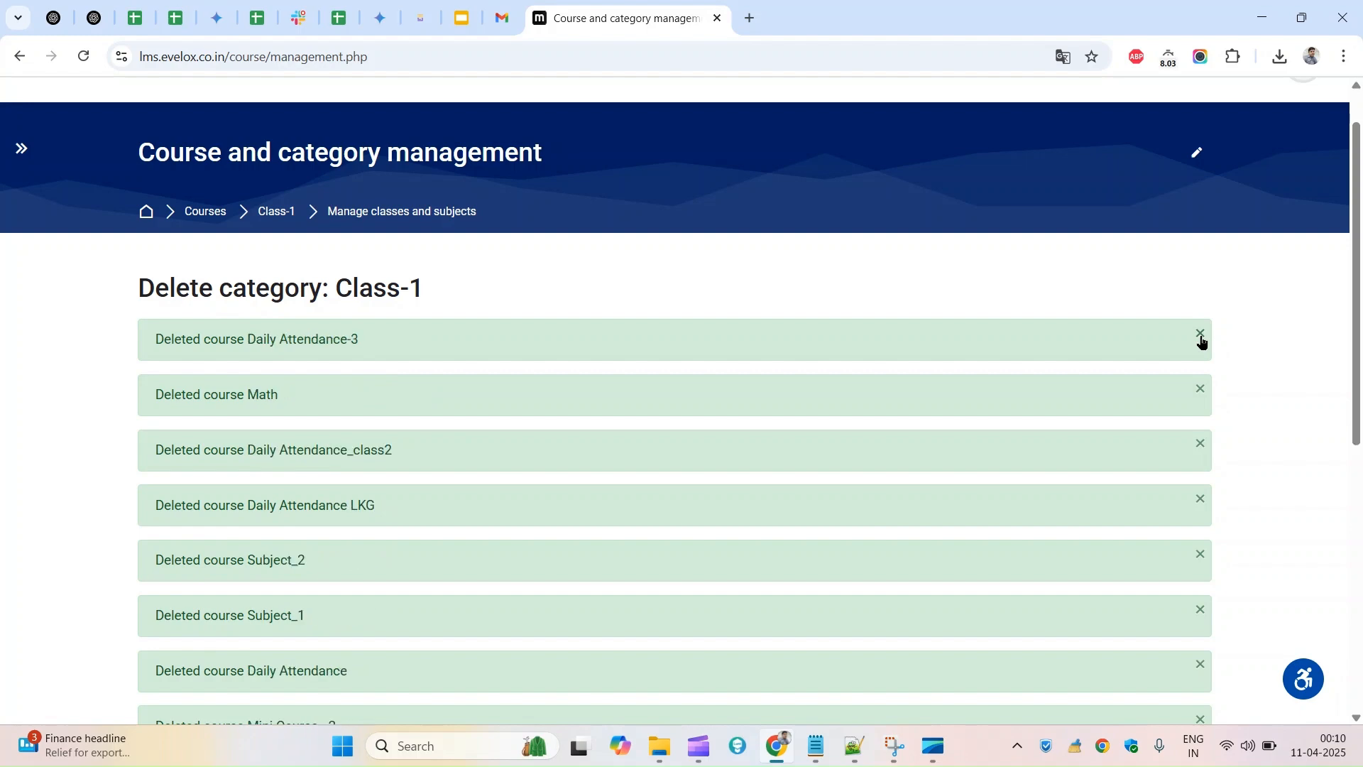
pyautogui.click(1201, 338)
pyautogui.scroll(-6, 1201, 341)
pyautogui.click(677, 489)
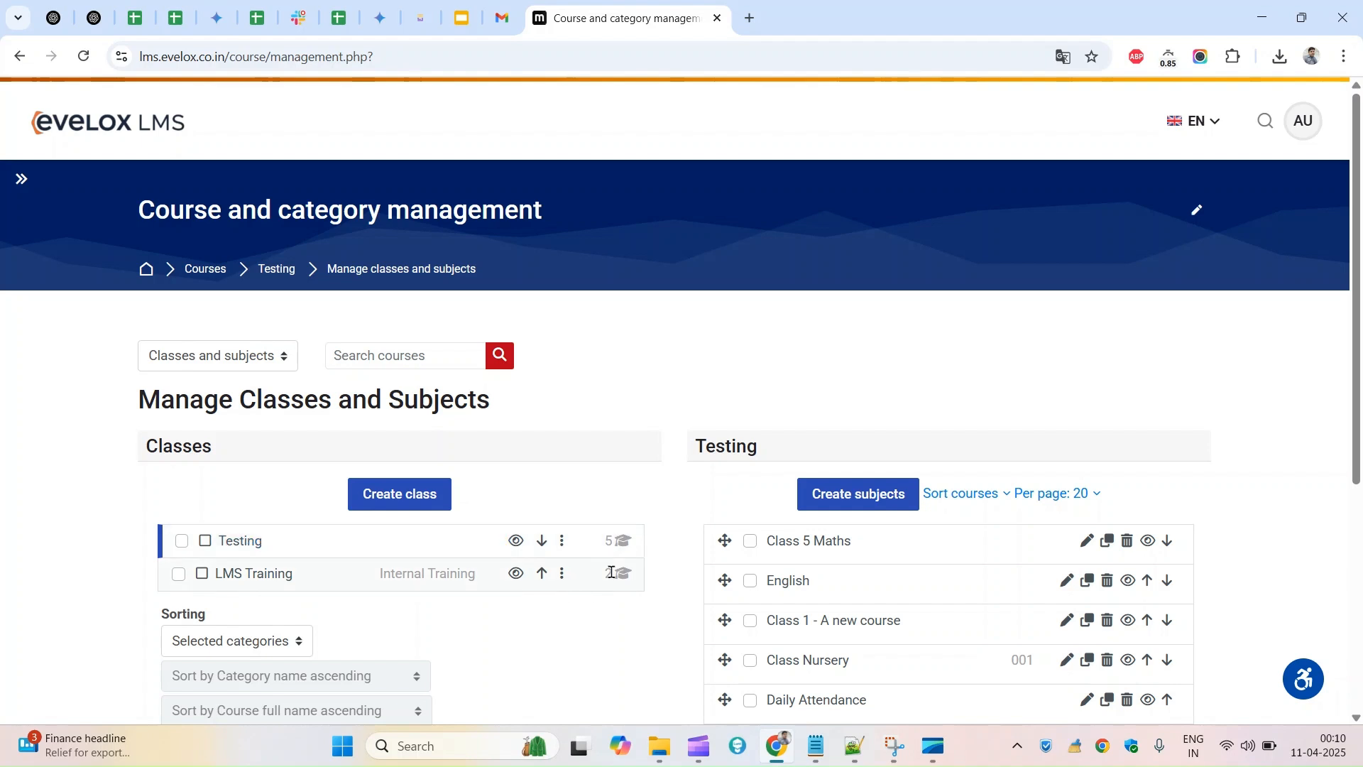
# - Delete the Testing category using "Move contents to another category" with LMS Training as the destination
pyautogui.scroll(-1, 504, 454)
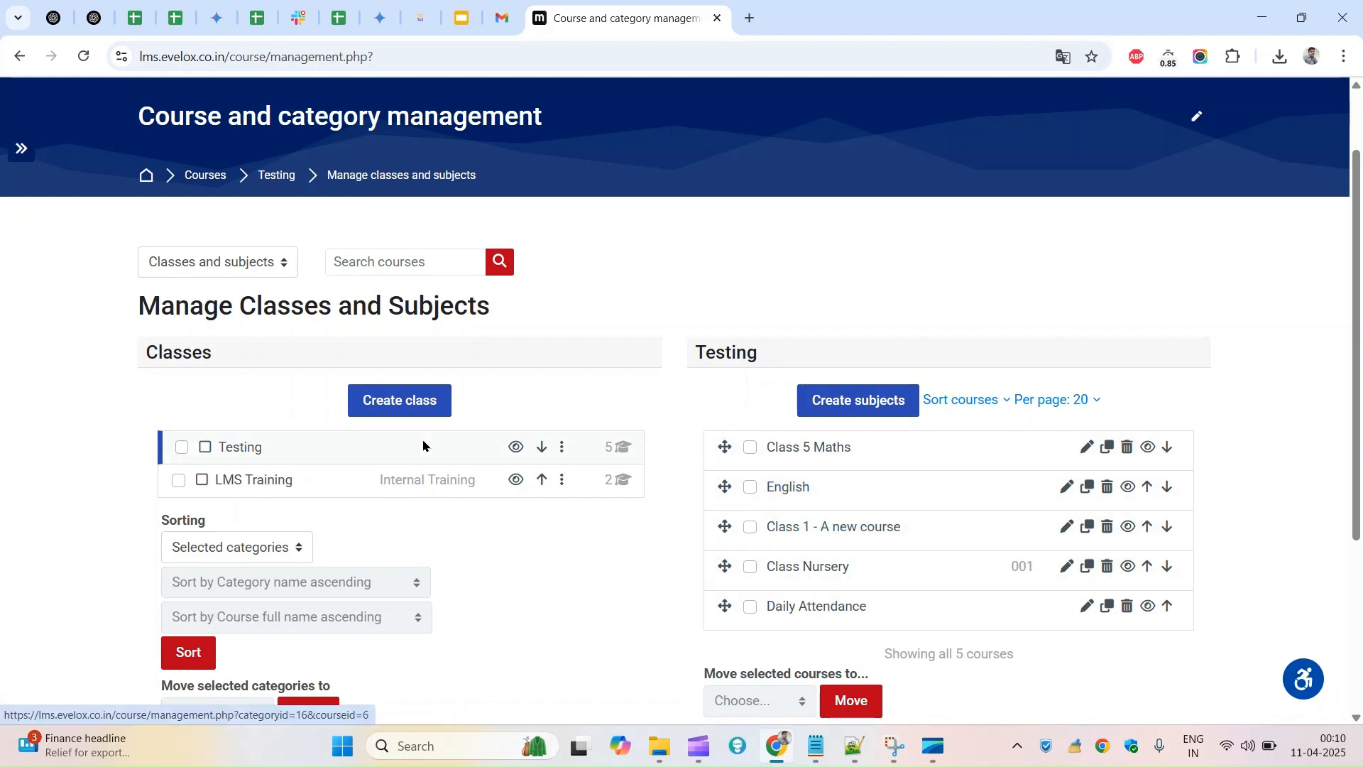
pyautogui.click(562, 447)
pyautogui.scroll(1, 578, 450)
pyautogui.scroll(-3, 639, 482)
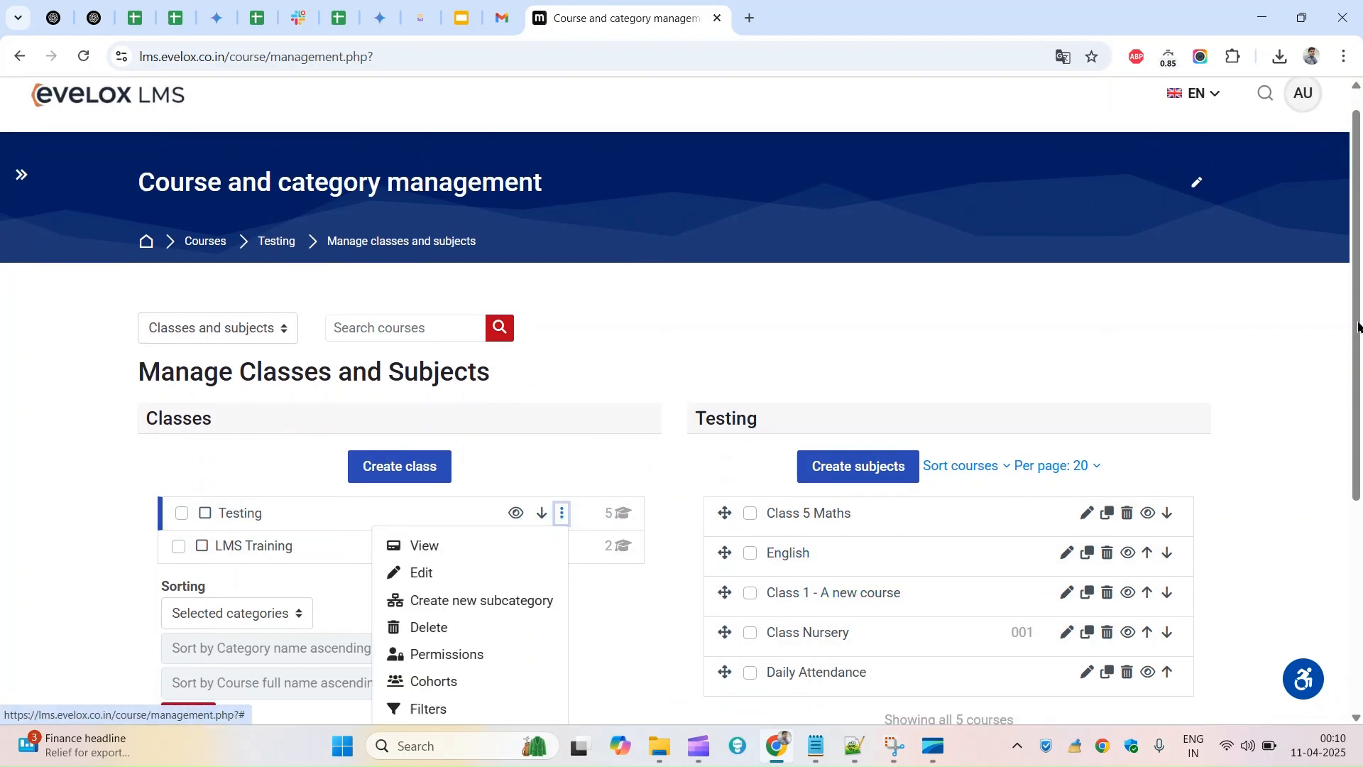
pyautogui.click(422, 420)
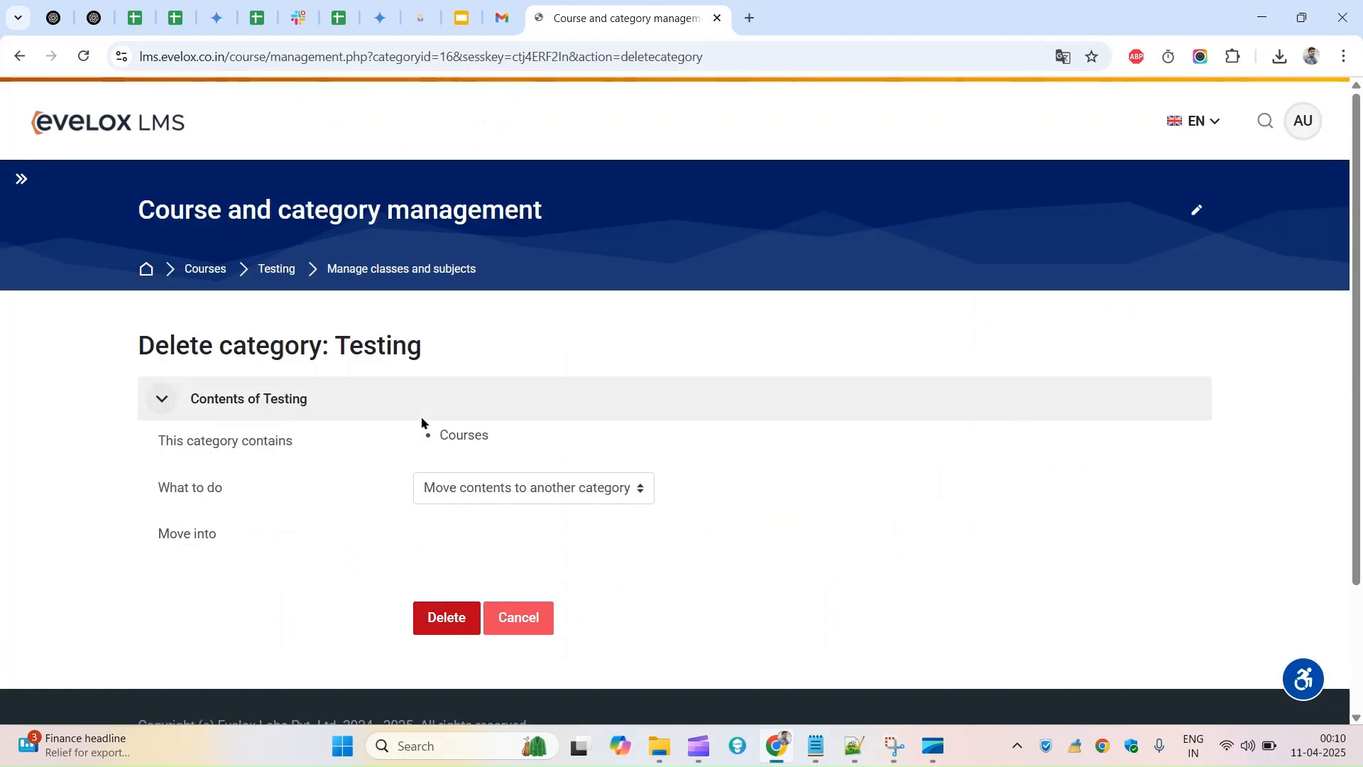
pyautogui.click(552, 488)
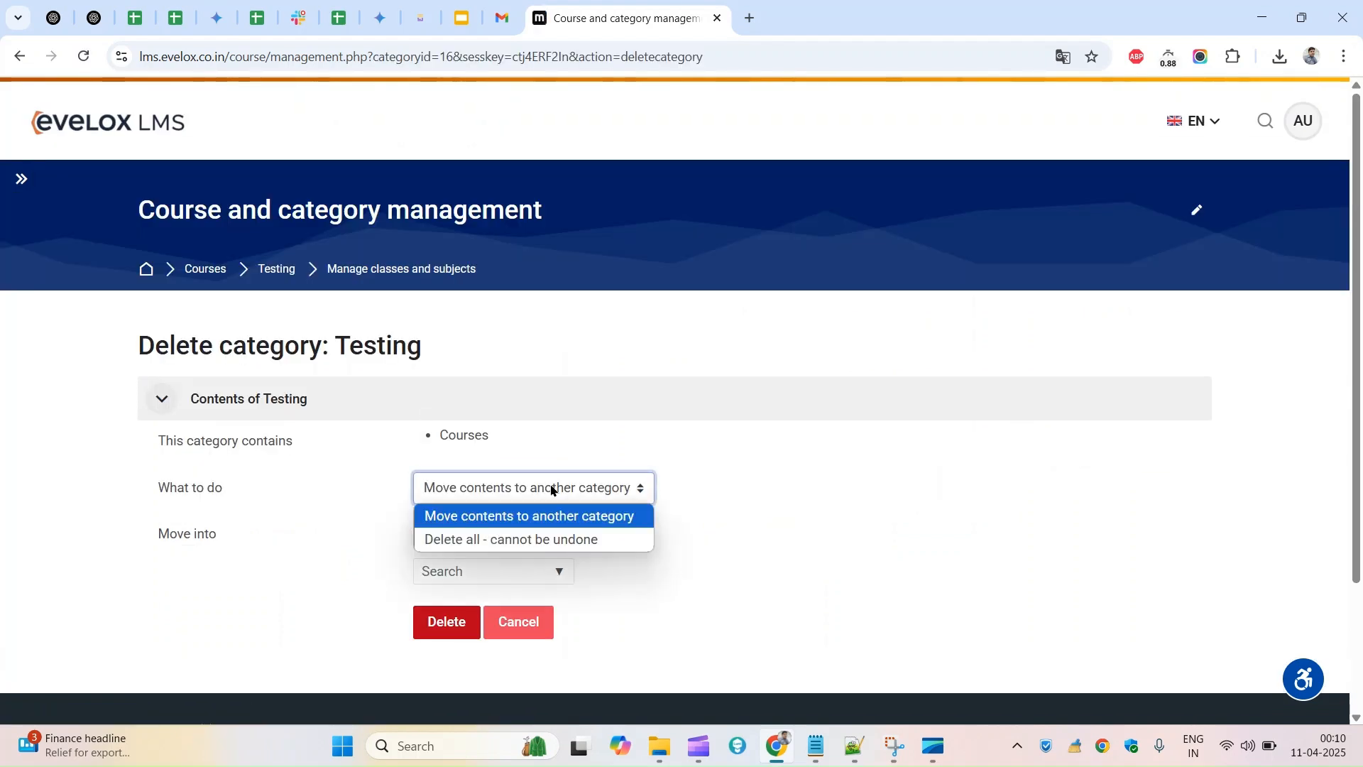
pyautogui.click(830, 503)
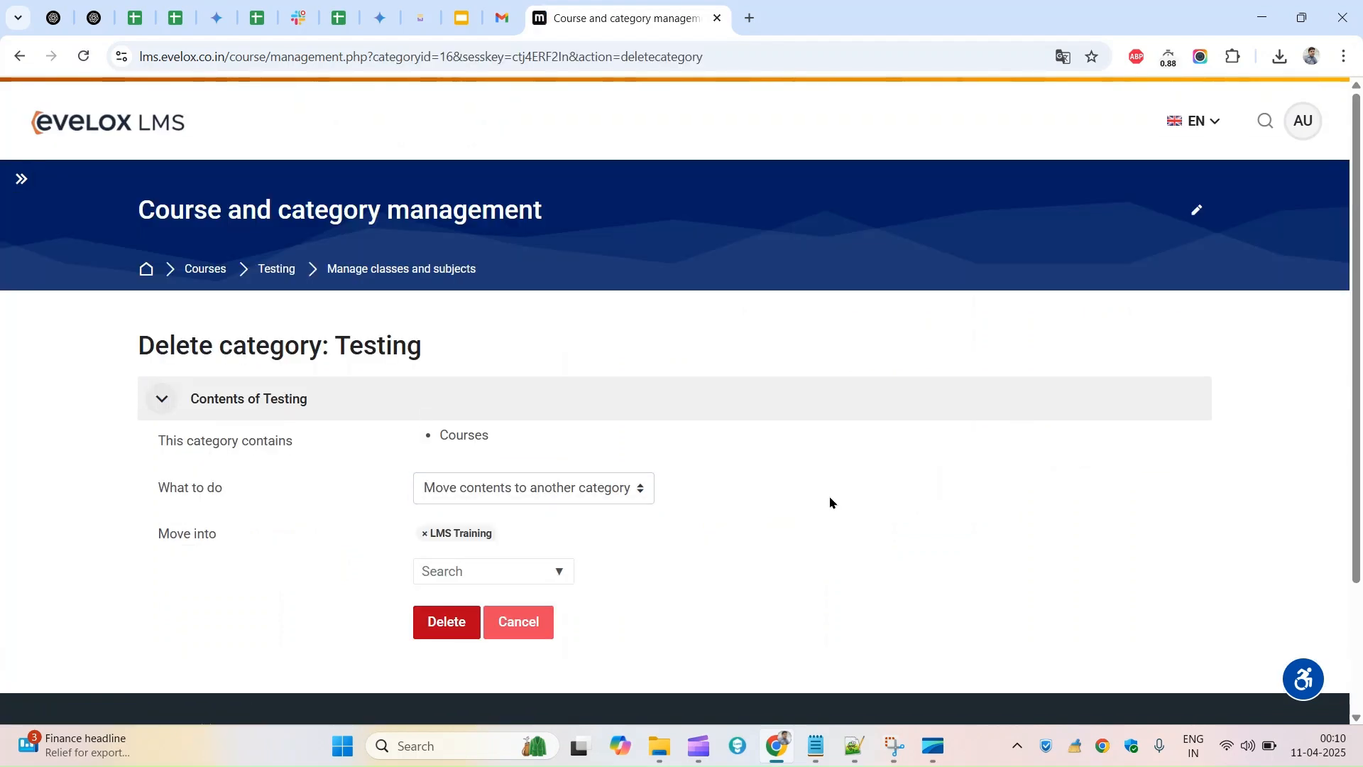
pyautogui.click(586, 490)
pyautogui.click(587, 490)
pyautogui.click(456, 626)
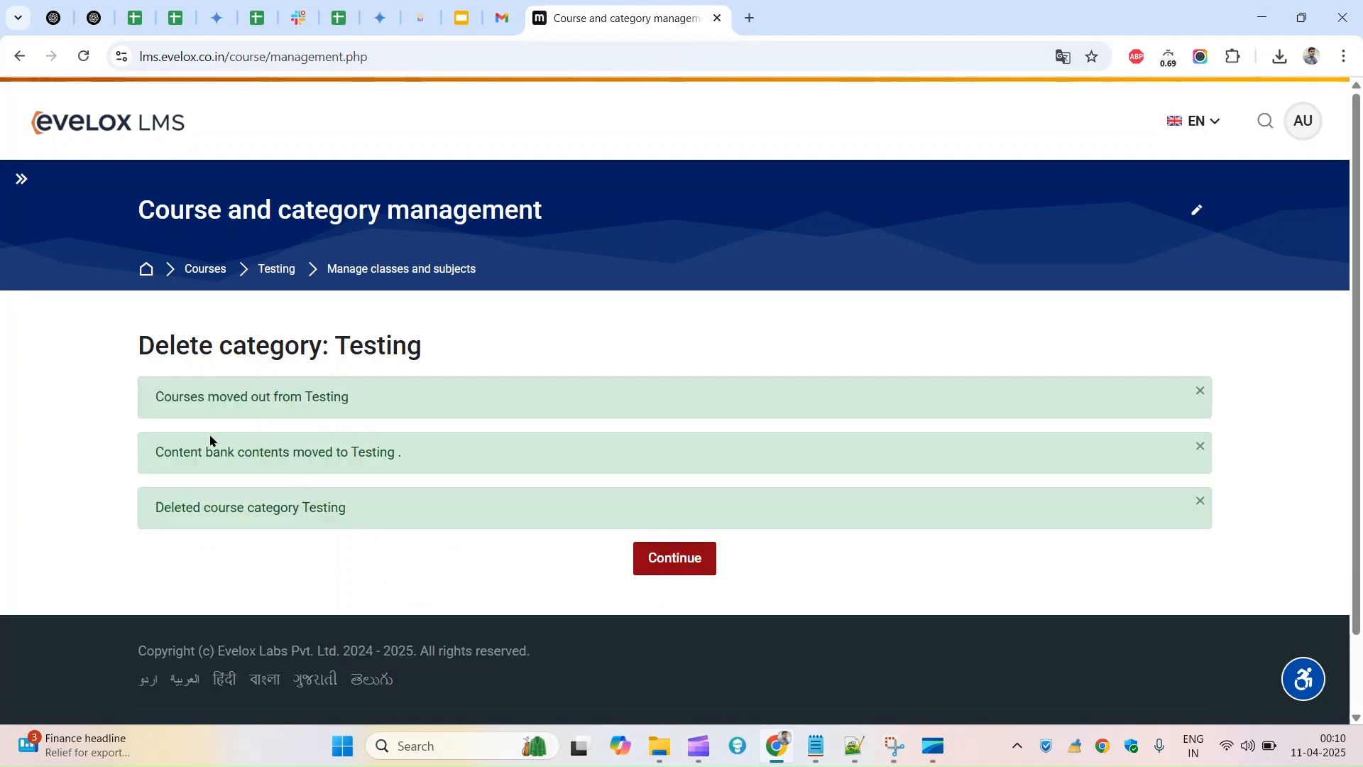
# - Read the notices about the Testing category's moved contents and deletion, and continue to the class list
pyautogui.moveTo(157, 396); pyautogui.dragTo(350, 396)
pyautogui.click(165, 455)
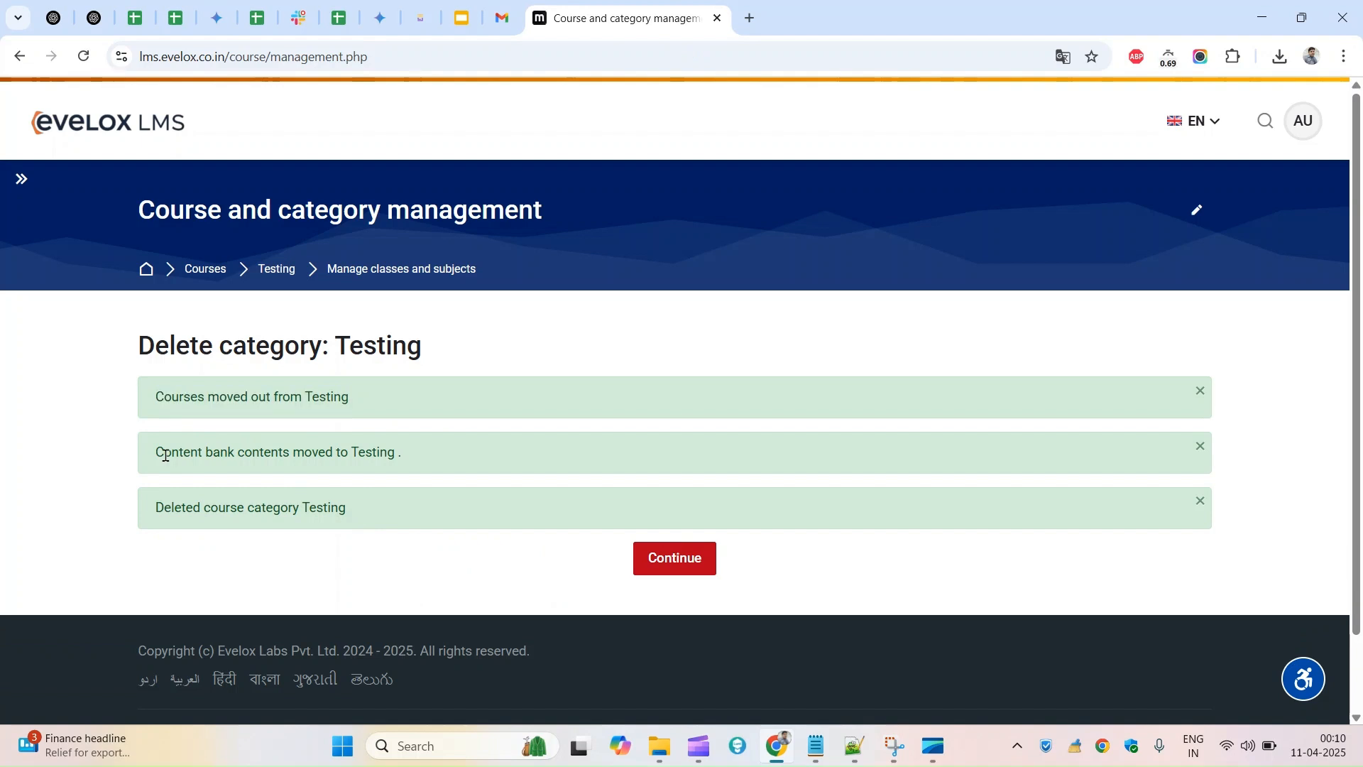
pyautogui.moveTo(157, 453); pyautogui.dragTo(417, 454)
pyautogui.tripleClick(177, 511)
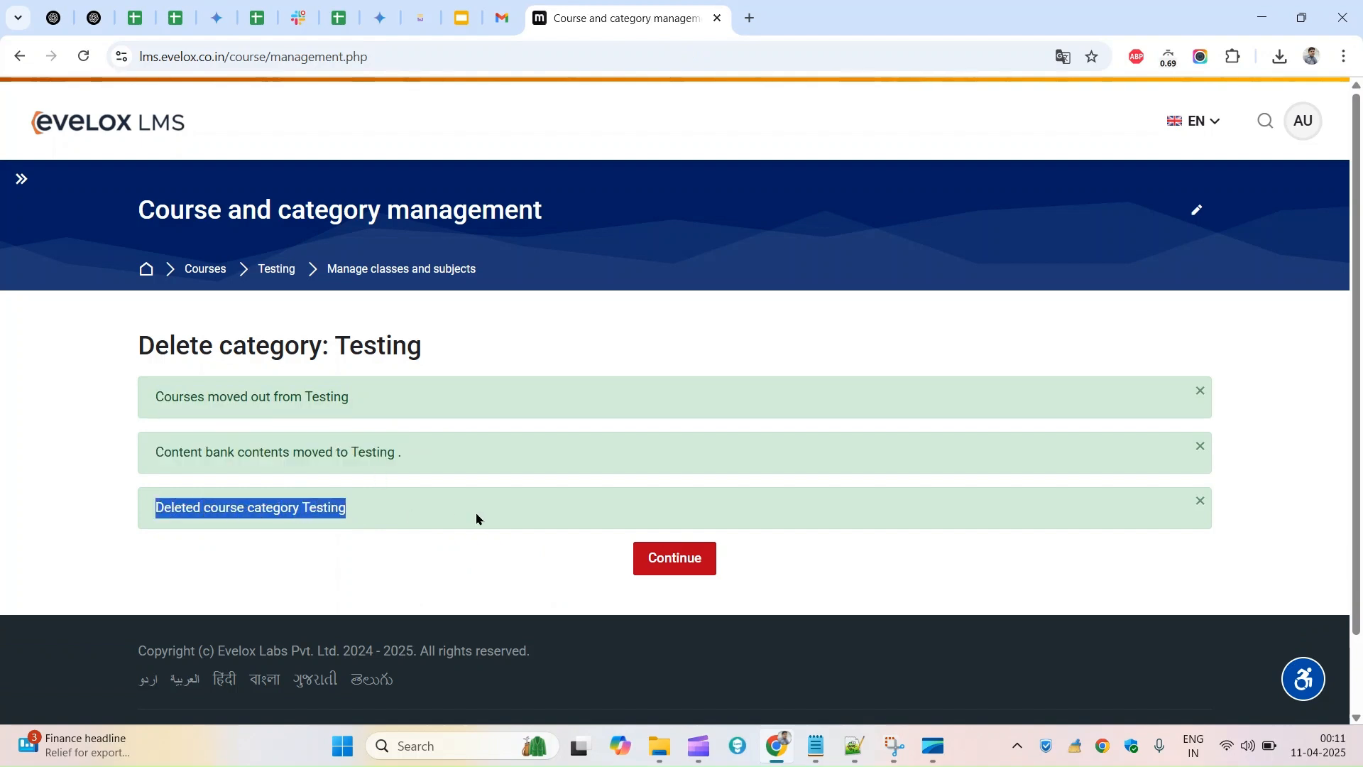
pyautogui.click(666, 561)
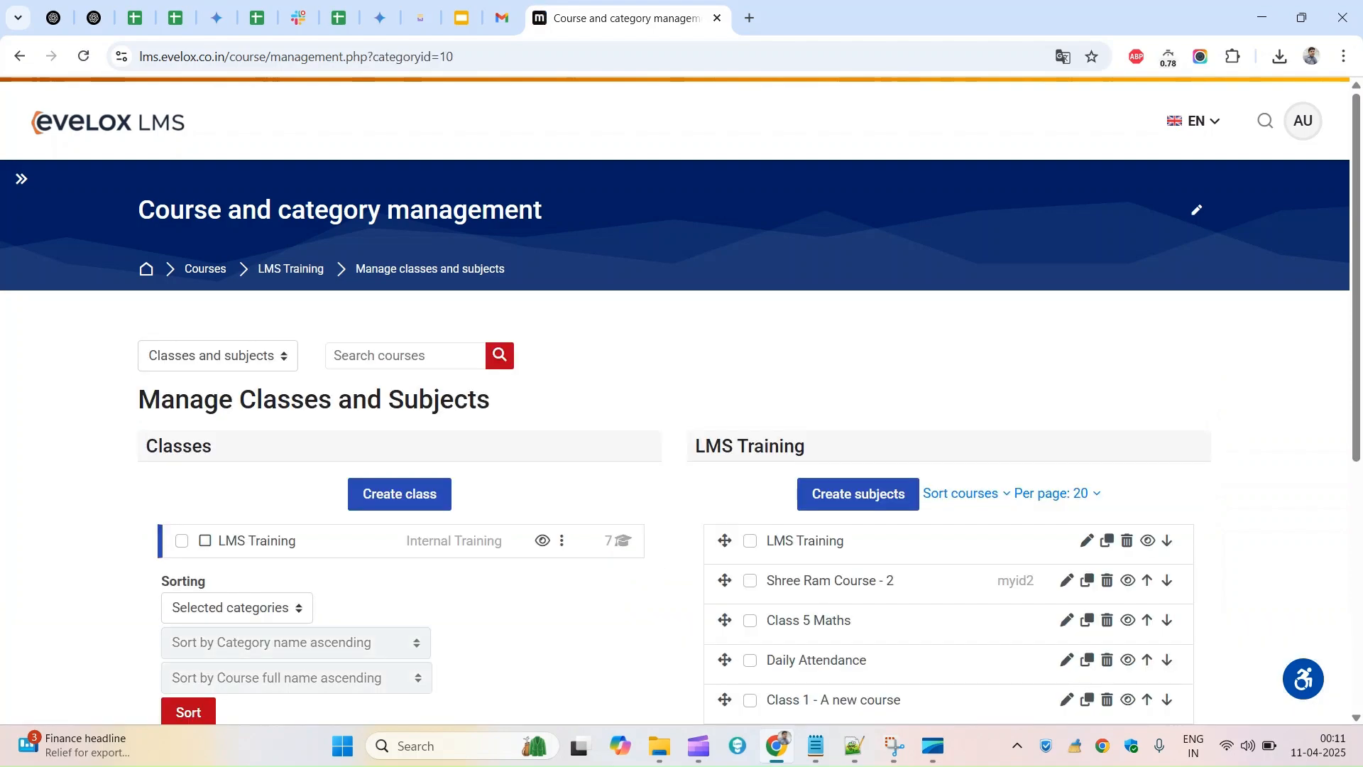
# - Open the LMS Training class and check its subject list for the courses moved from Testing
pyautogui.scroll(-1, 460, 507)
pyautogui.click(291, 467)
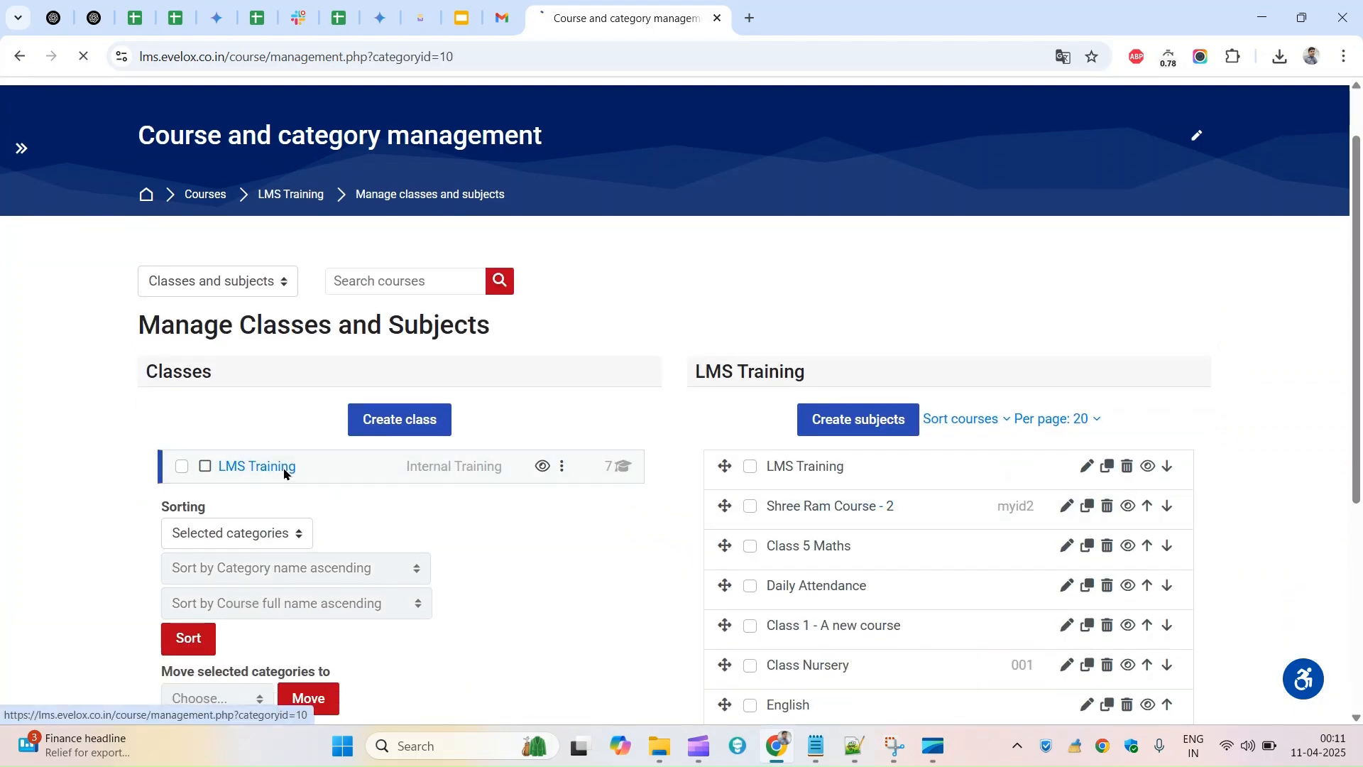
pyautogui.scroll(-1, 1169, 418)
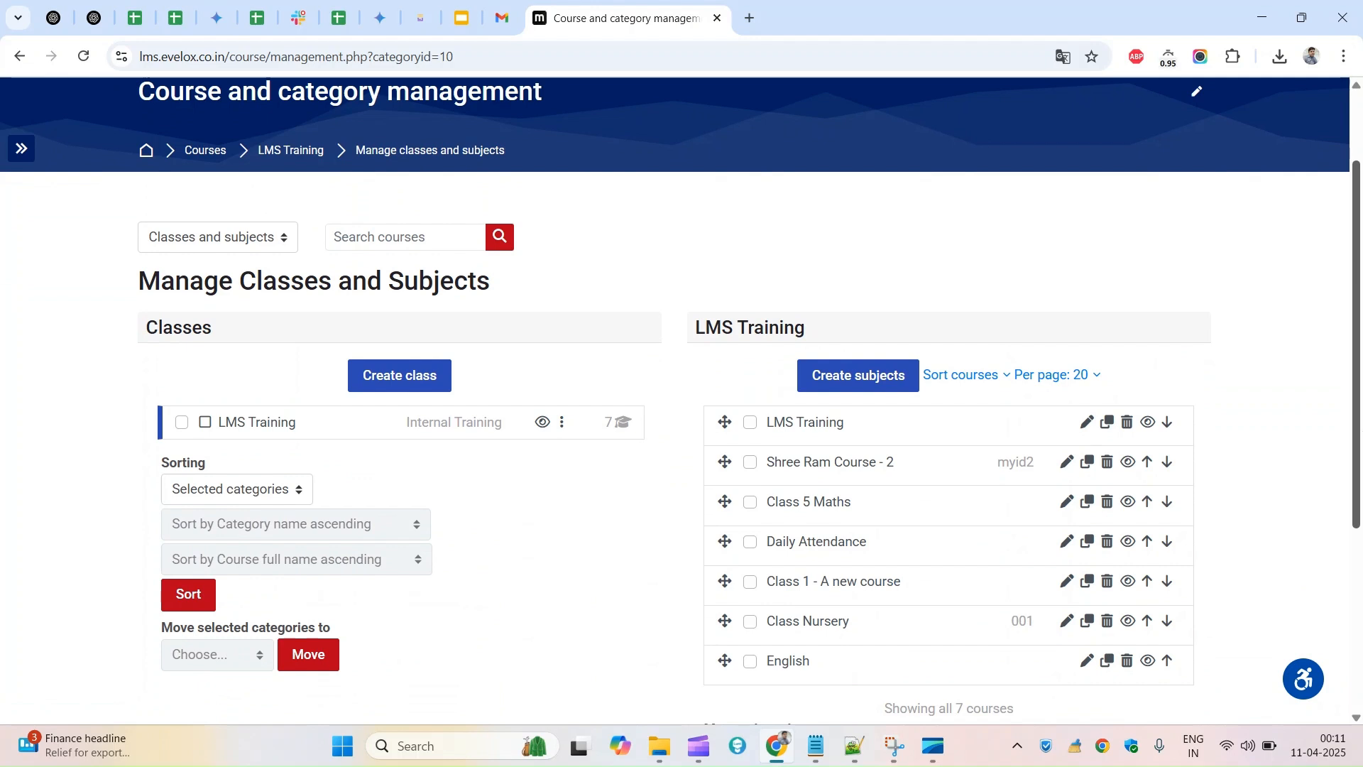
pyautogui.scroll(-1, 1327, 429)
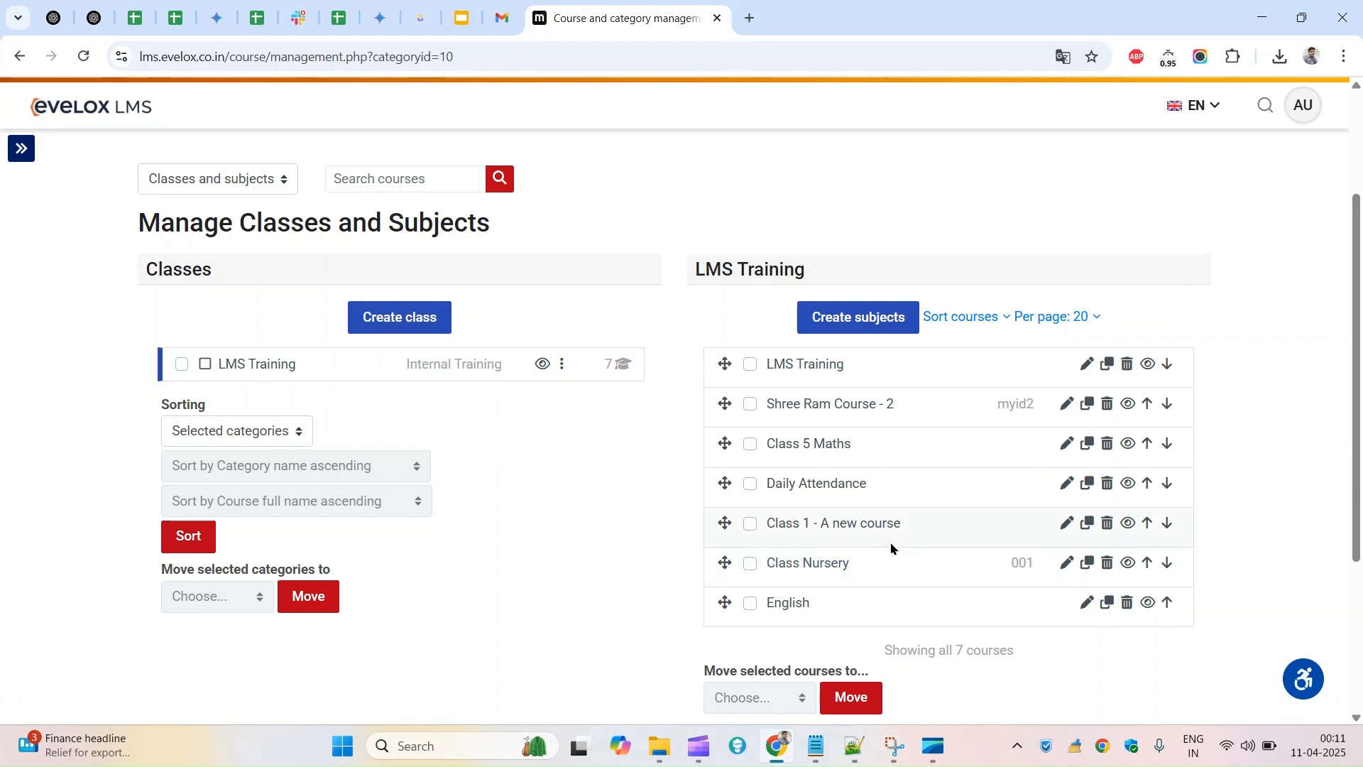
# - Select Class 5 Maths, Daily Attendance, Class 1 - A new course, Class Nursery and English, and check which classes they can be moved to
pyautogui.click(750, 444)
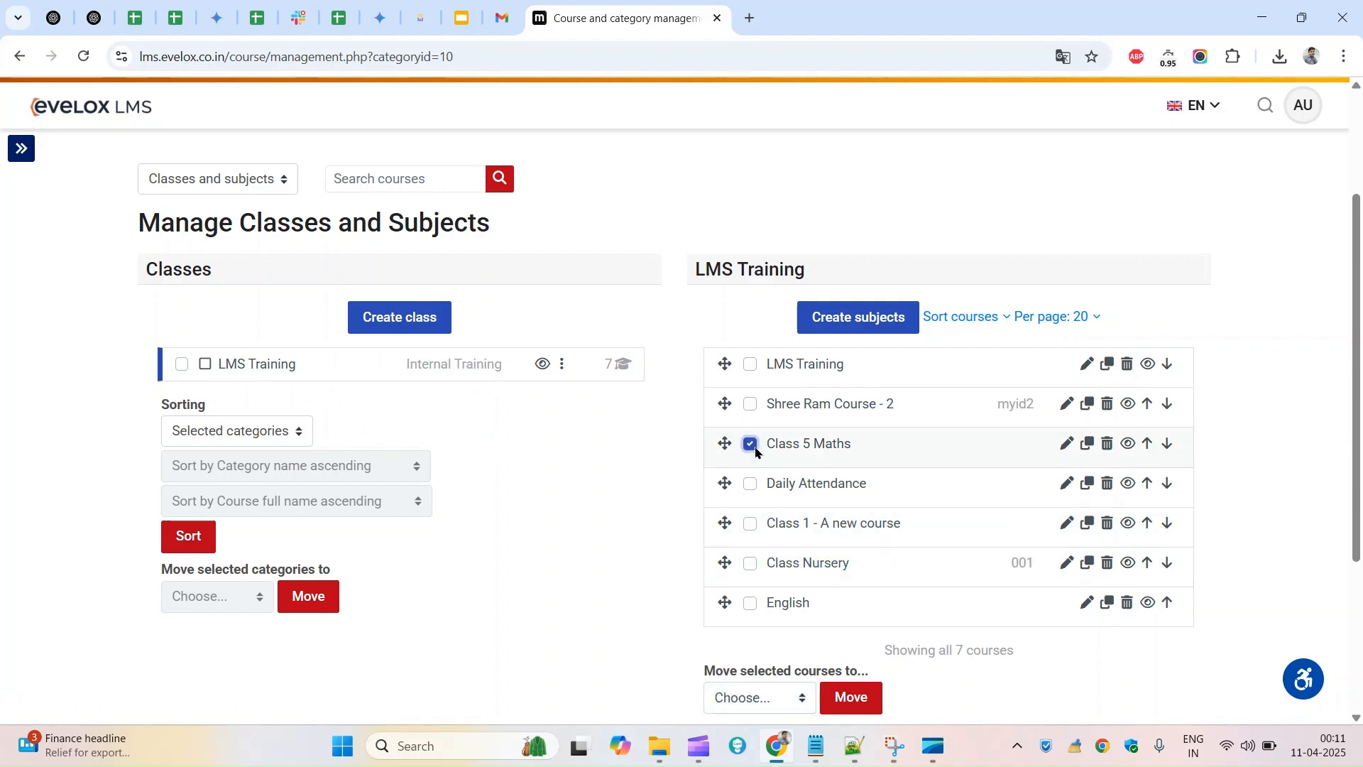
pyautogui.click(750, 524)
pyautogui.click(751, 564)
pyautogui.click(750, 603)
pyautogui.click(751, 484)
pyautogui.scroll(-1, 1007, 564)
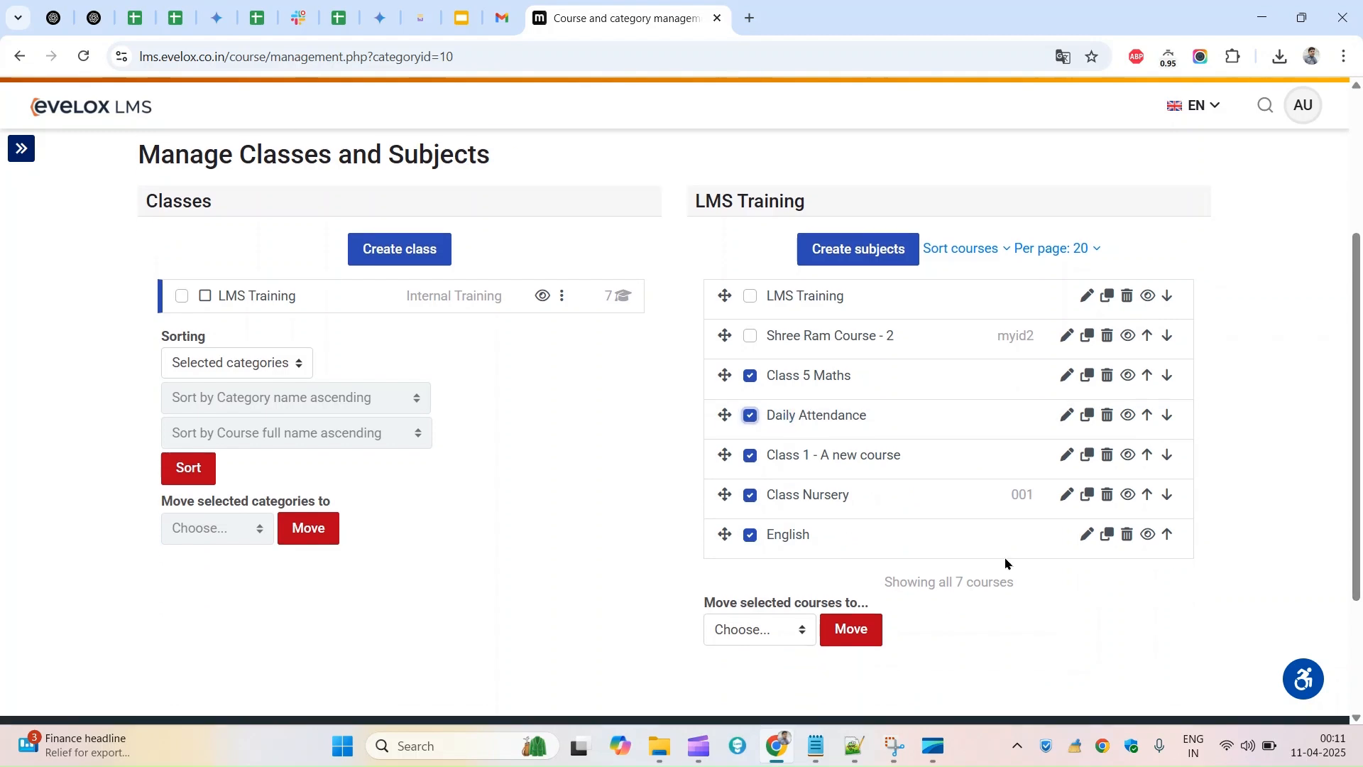
pyautogui.click(756, 634)
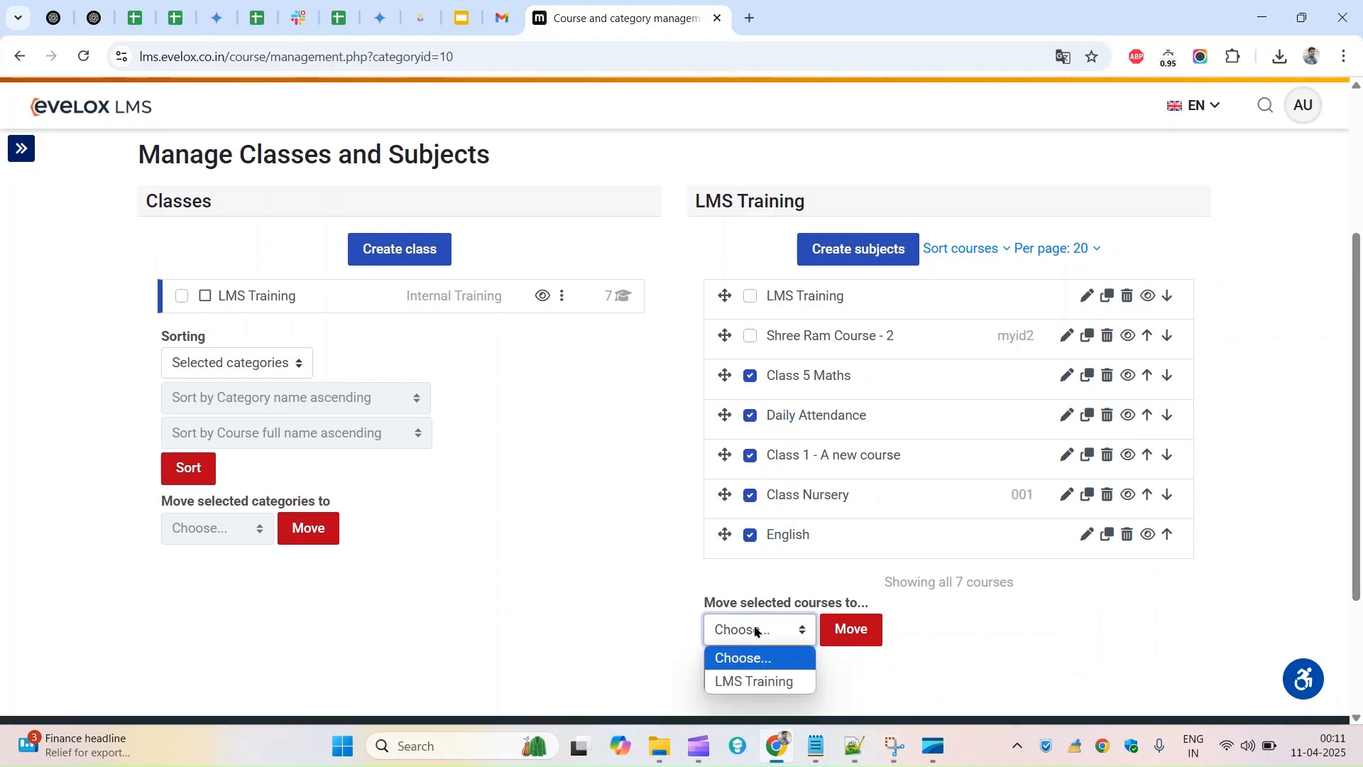
pyautogui.click(905, 671)
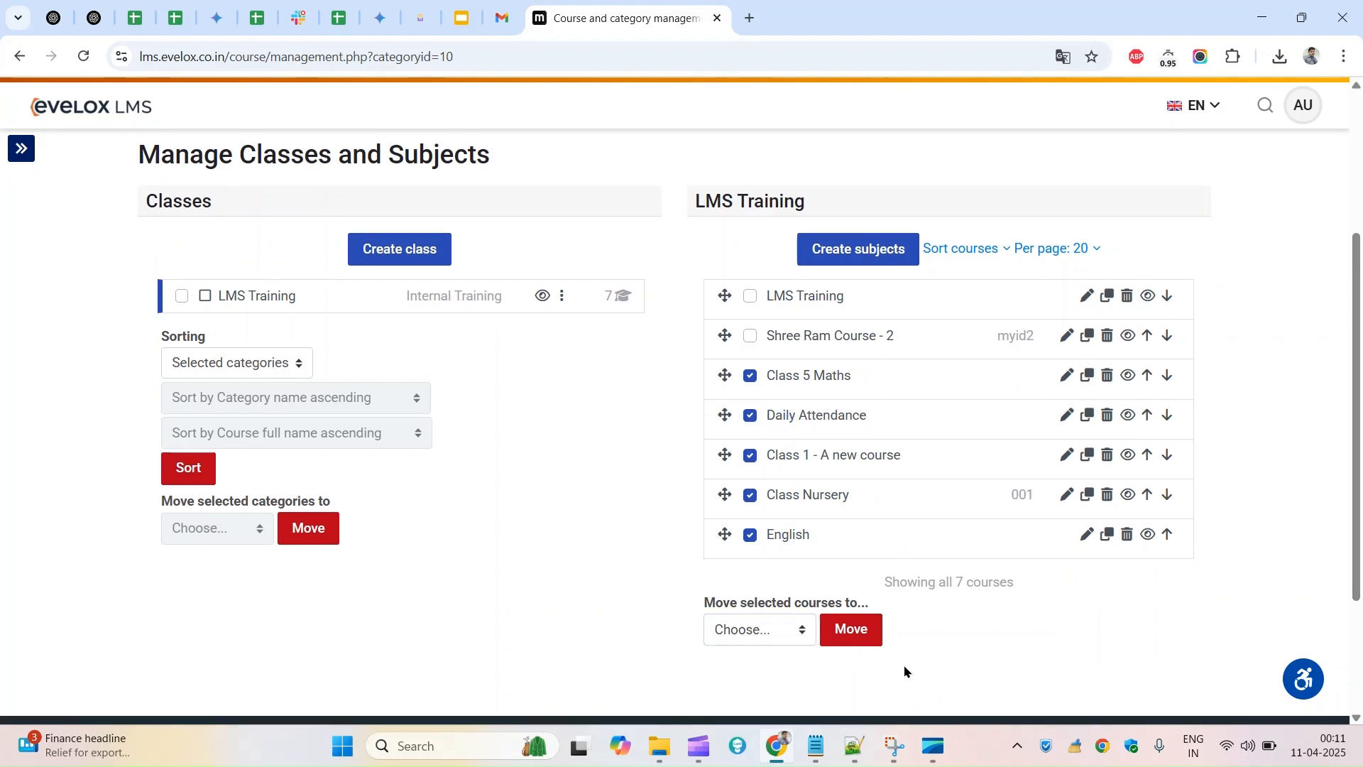
pyautogui.click(776, 629)
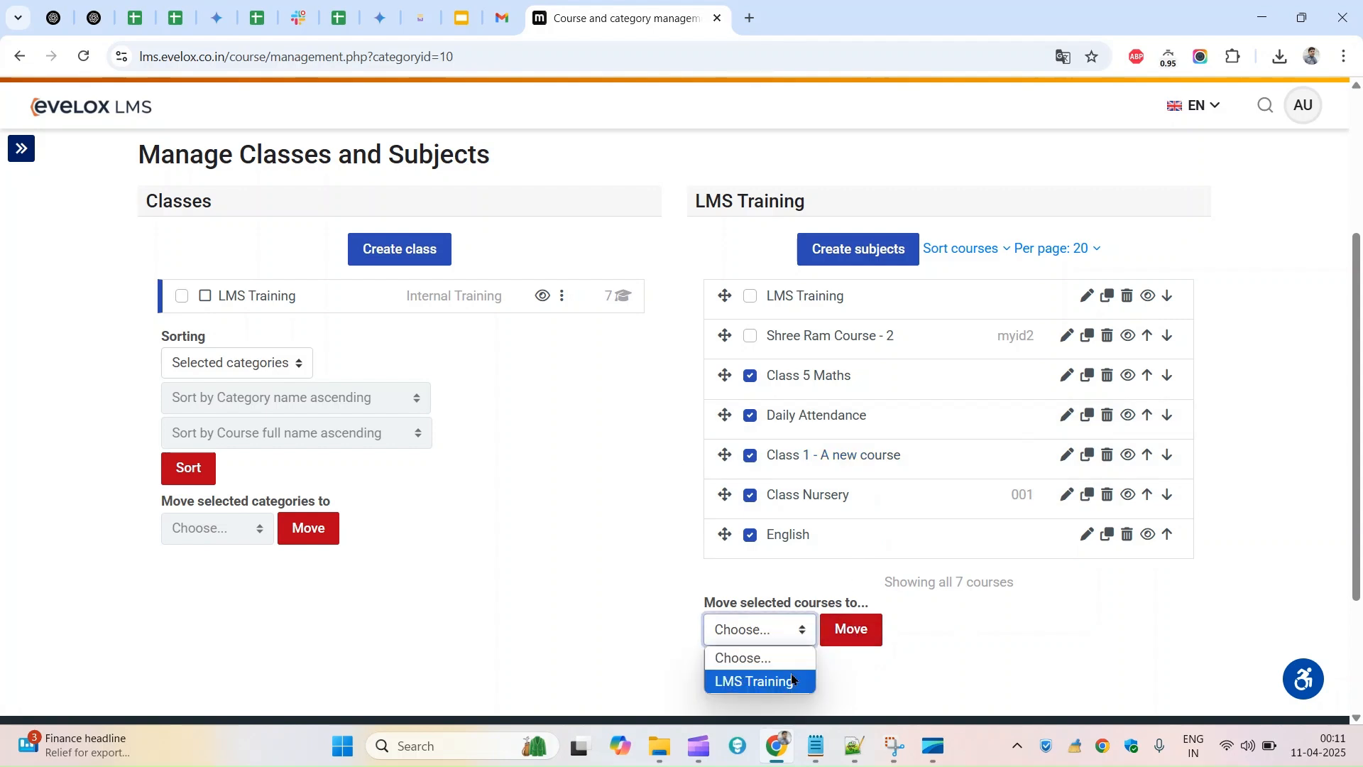
pyautogui.click(562, 480)
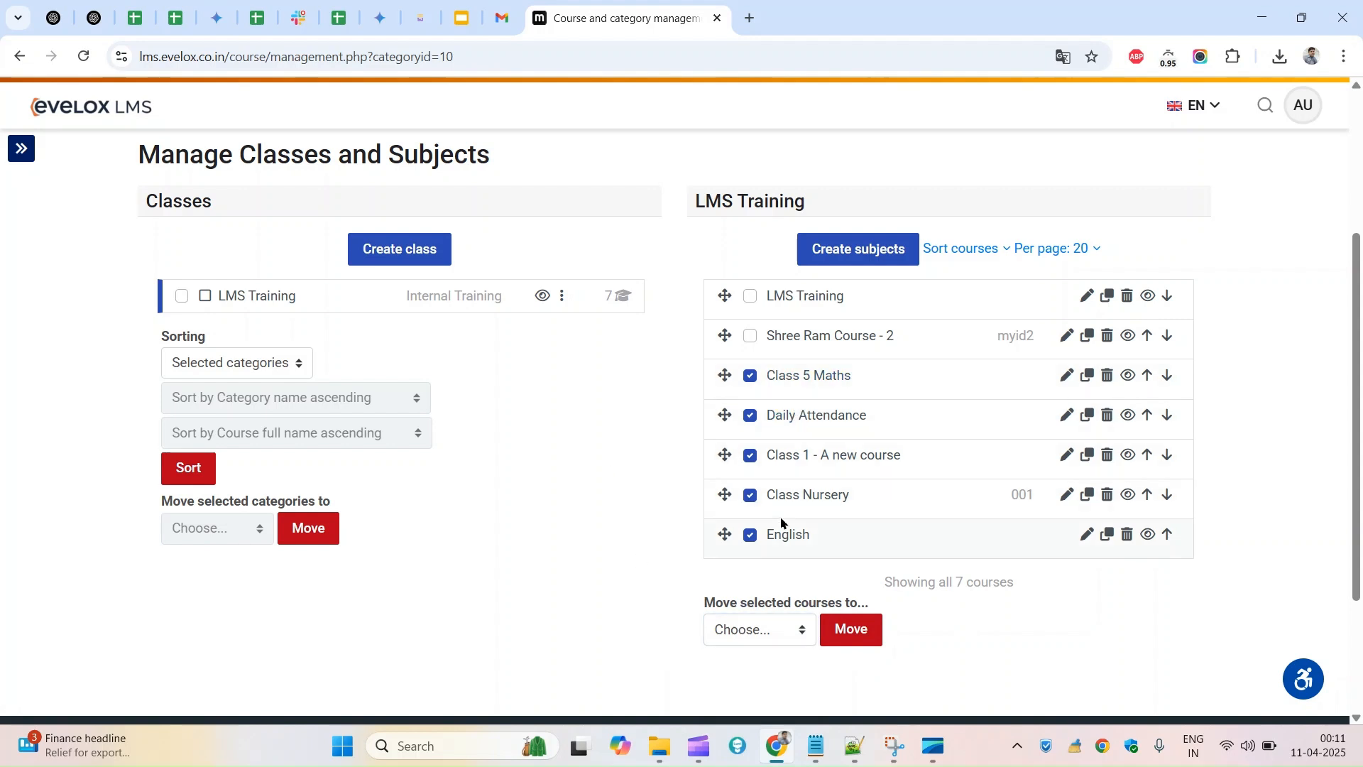
# - Start a new class and enter "delete category" as its category name, category ID number and description
pyautogui.click(379, 263)
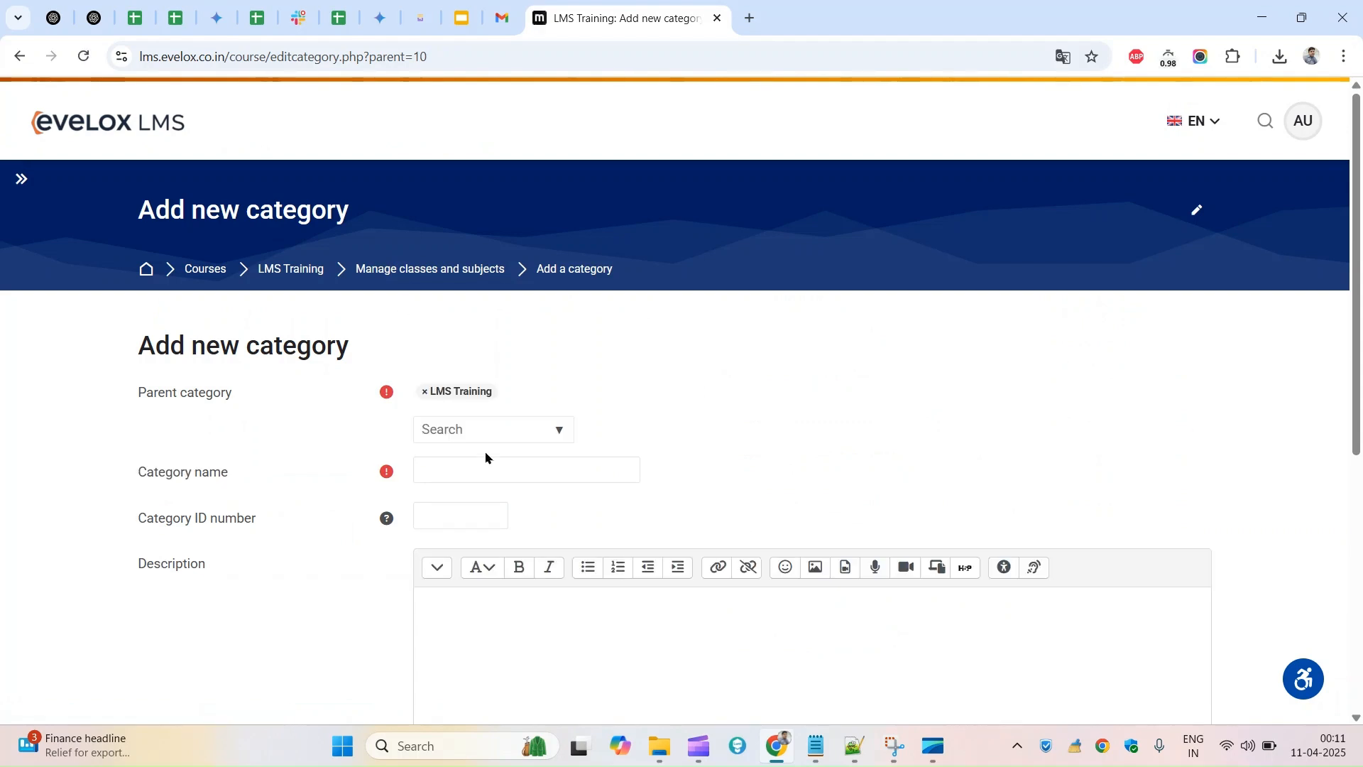
pyautogui.click(483, 468)
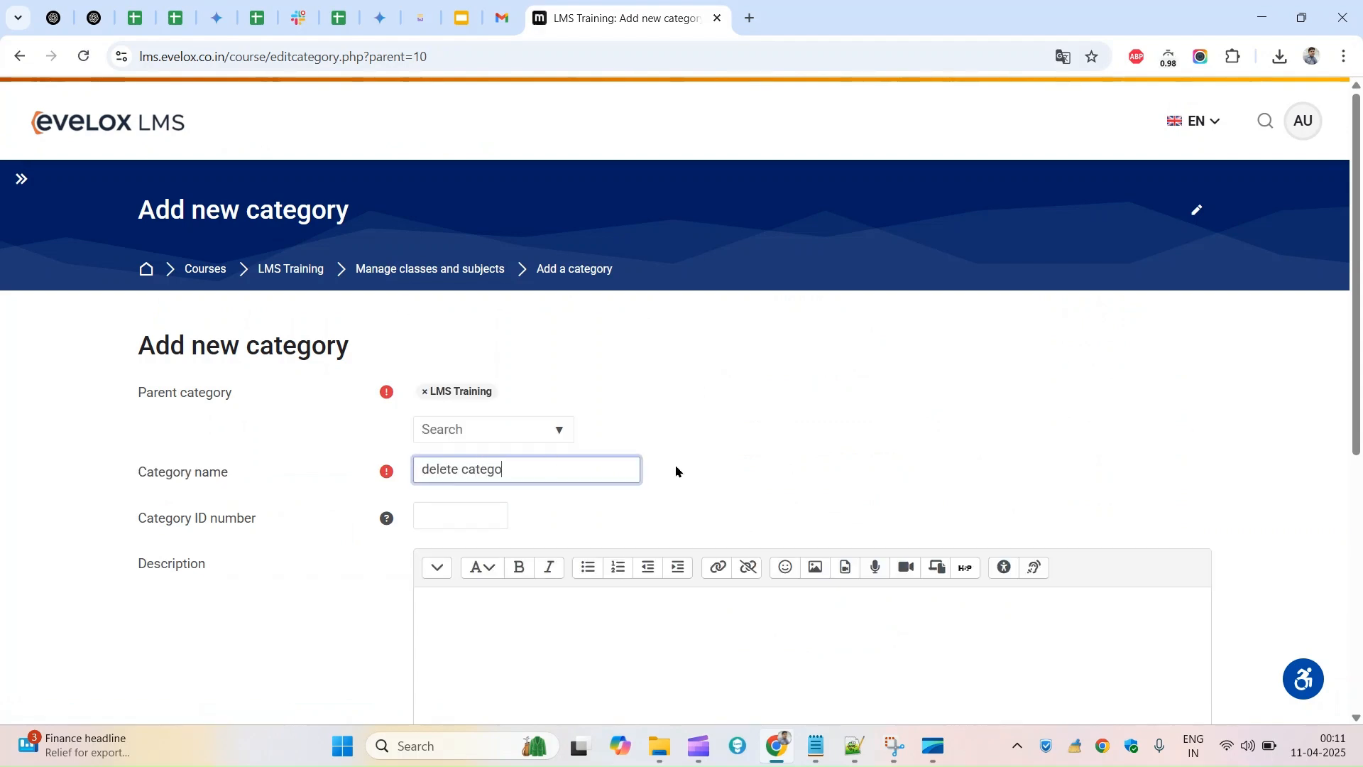
pyautogui.write('delete category')
pyautogui.hotkey('ctrl', 'a')
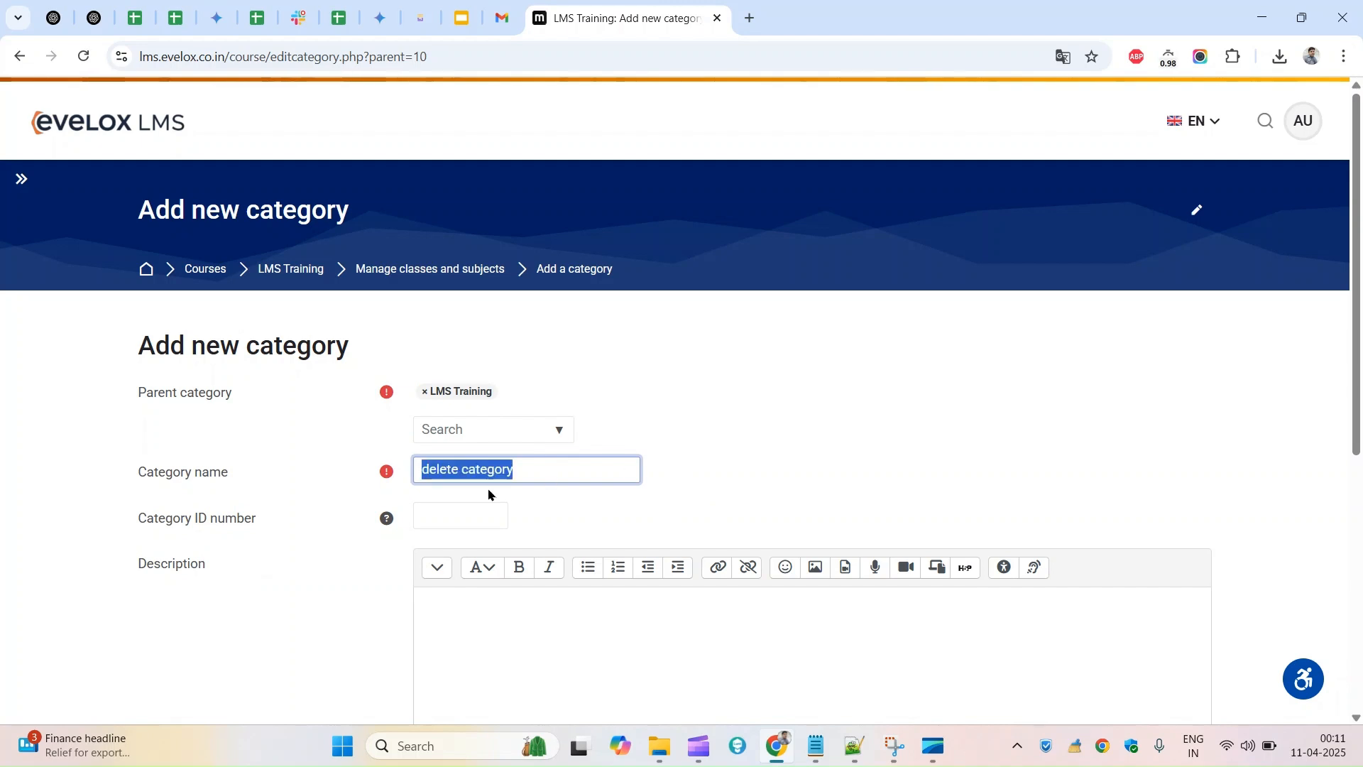
pyautogui.hotkey('ctrl', 'c')
pyautogui.click(453, 508)
pyautogui.hotkey('ctrl', 'v')
pyautogui.click(542, 608)
pyautogui.hotkey('ctrl', 'v')
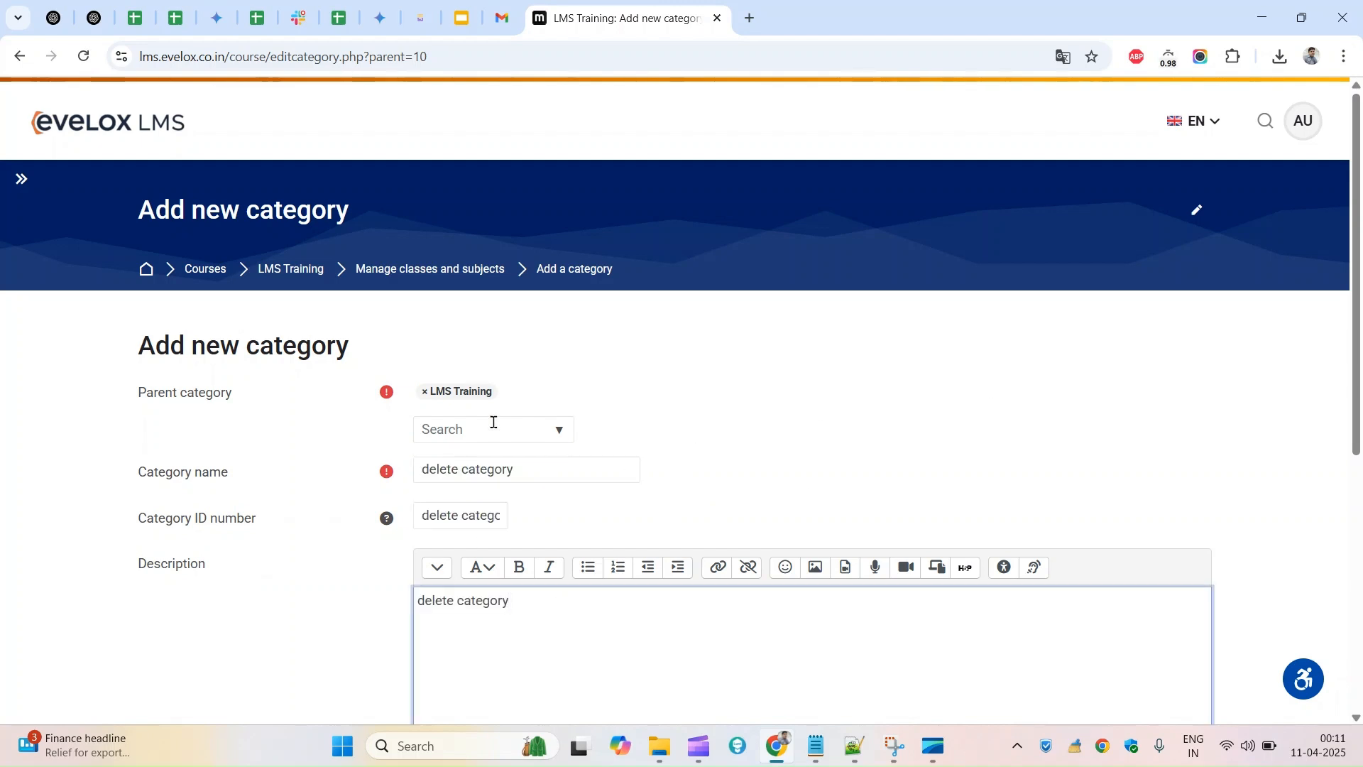
# - Replace the new category's parent LMS Training with Top, and create the category
pyautogui.click(424, 391)
pyautogui.click(557, 455)
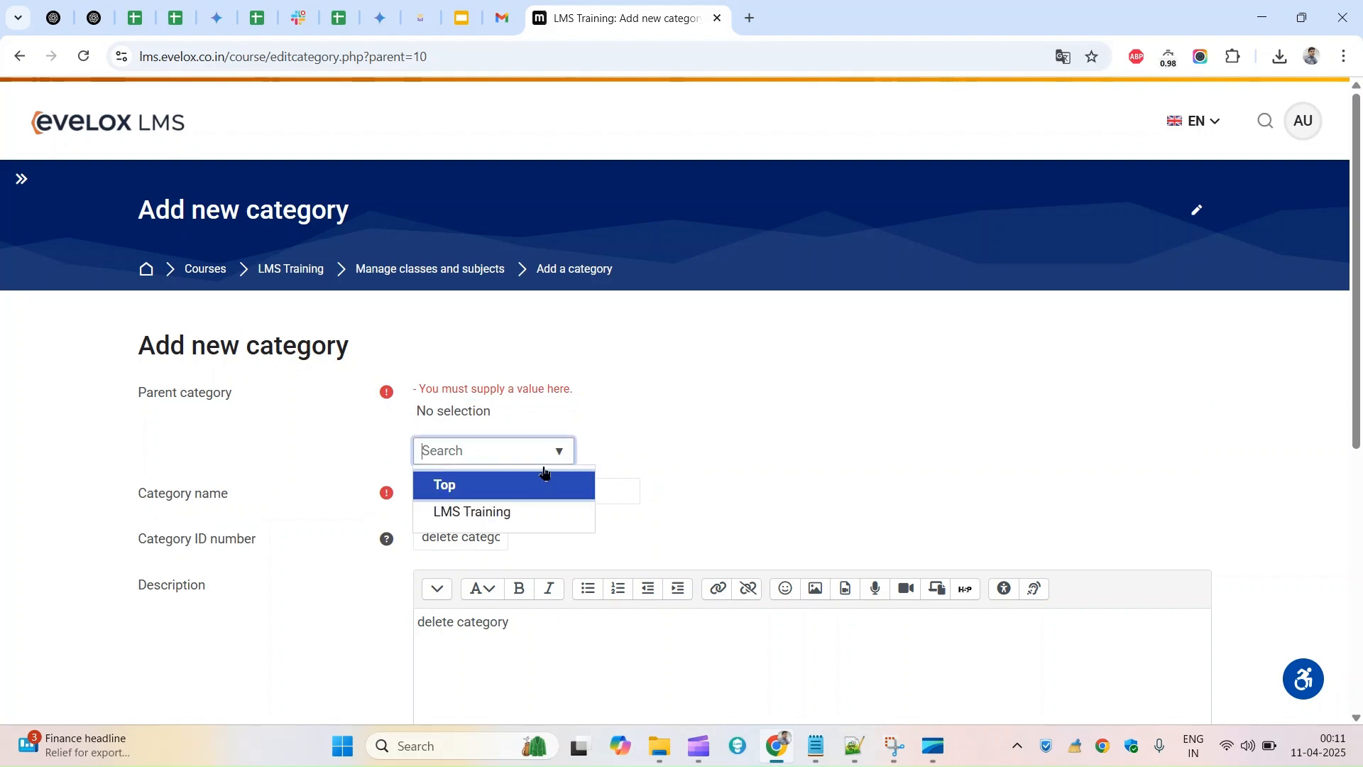
pyautogui.press('Return')
pyautogui.scroll(-6, 1213, 571)
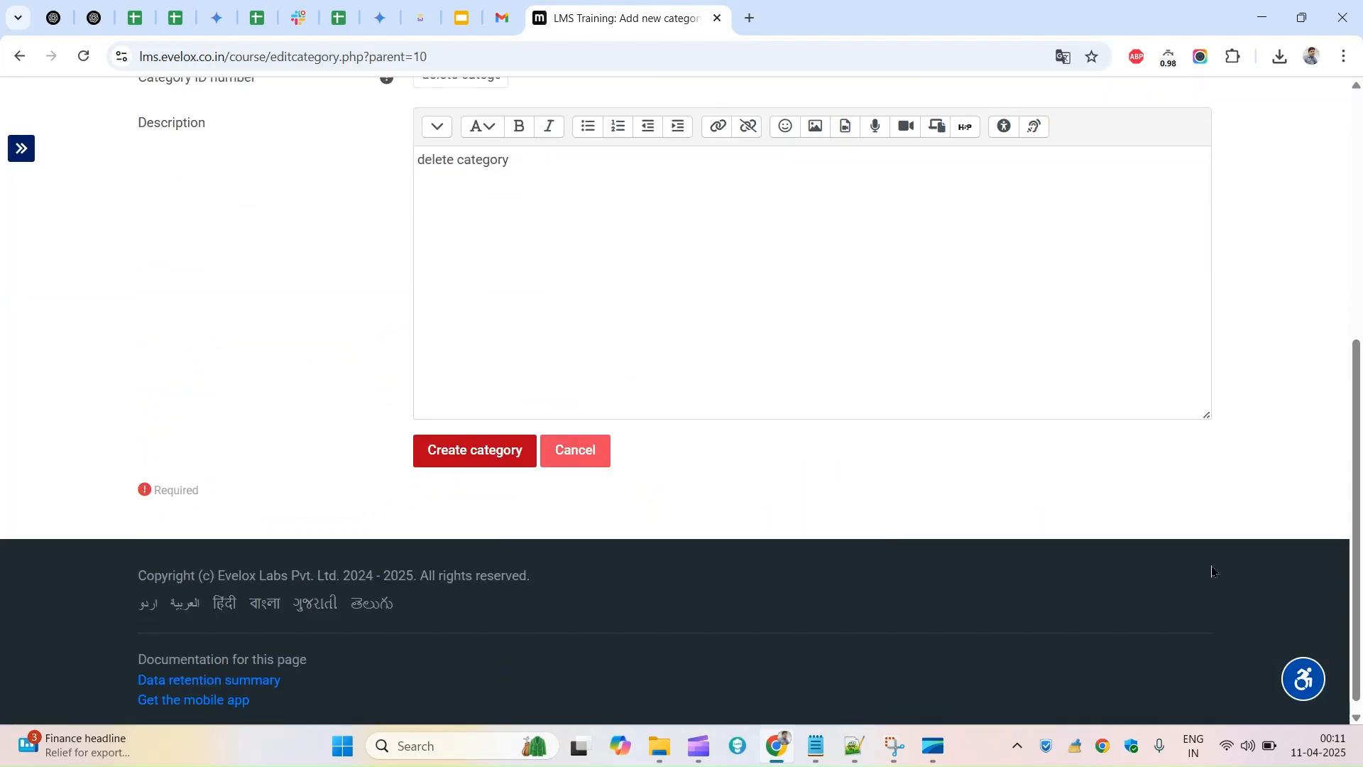
pyautogui.click(462, 452)
pyautogui.scroll(-1, 913, 499)
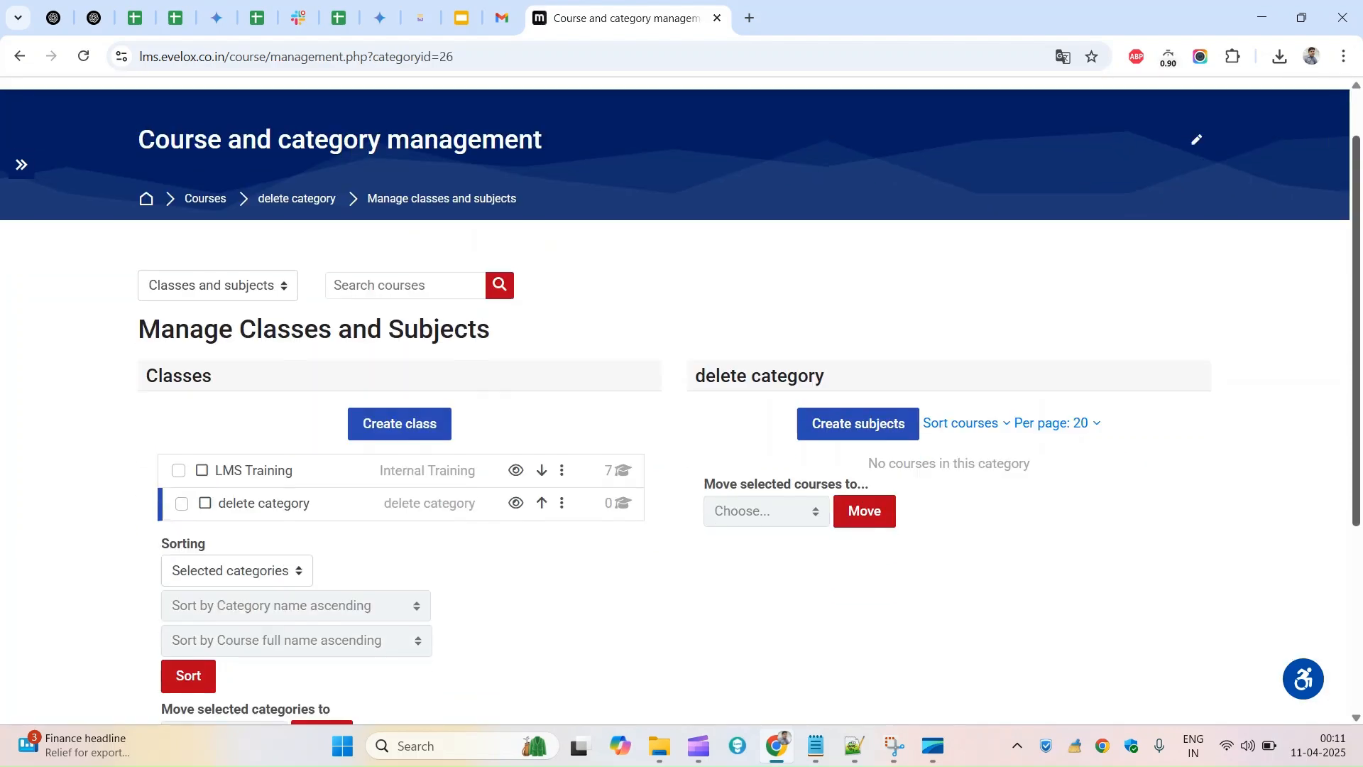
# - Move Class 5 Maths, Daily Attendance, Class 1 - A new course, Class Nursery and English from LMS Training into the delete category class
pyautogui.click(253, 477)
pyautogui.scroll(-2, 1283, 472)
pyautogui.click(747, 407)
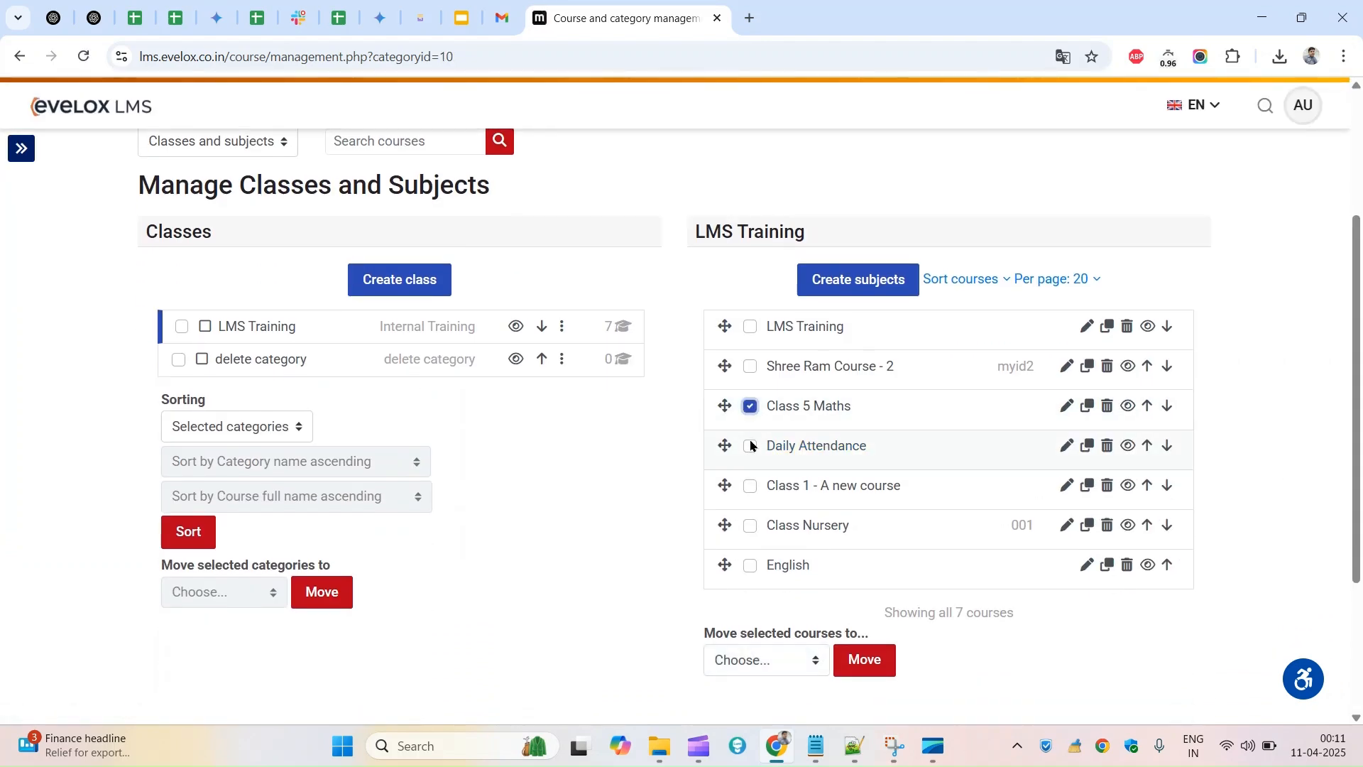
pyautogui.click(750, 446)
pyautogui.click(750, 486)
pyautogui.click(751, 526)
pyautogui.click(750, 567)
pyautogui.click(747, 656)
pyautogui.click(773, 630)
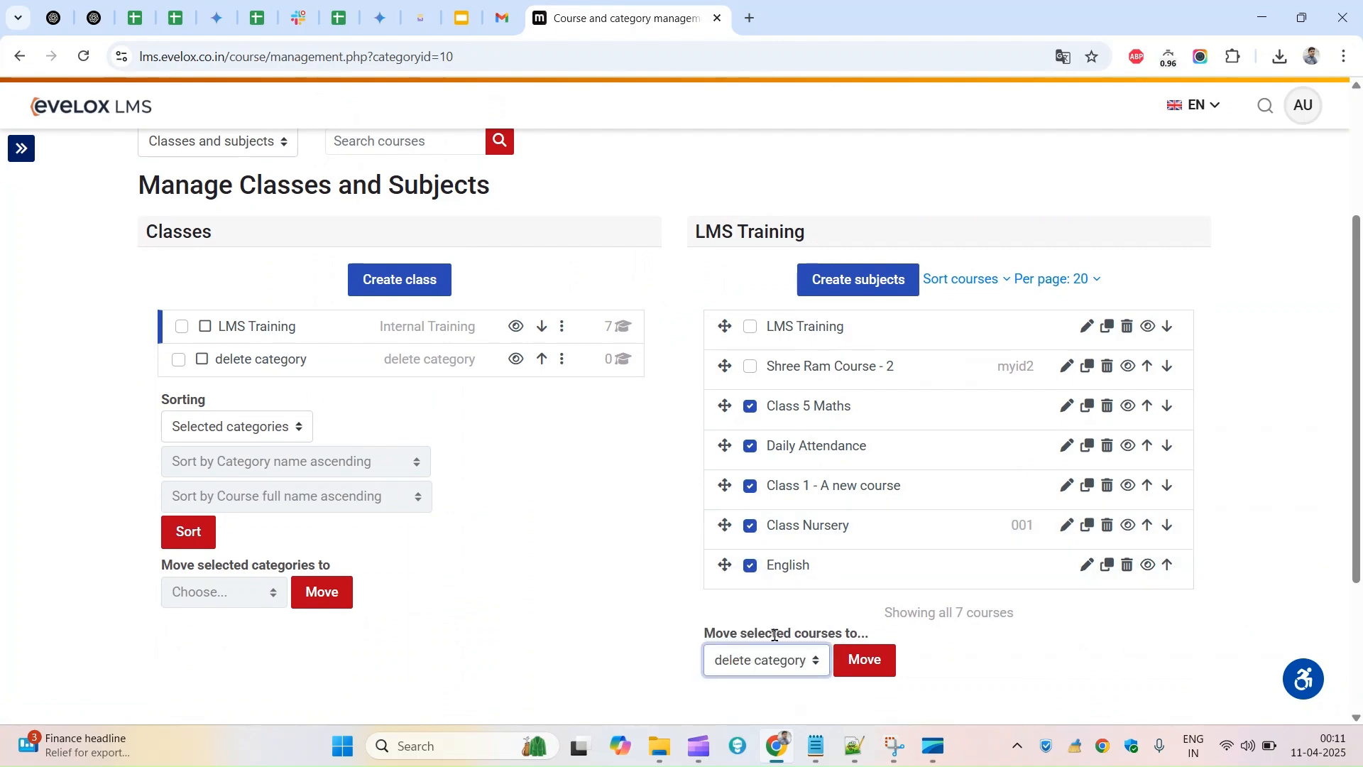
pyautogui.click(866, 661)
pyautogui.scroll(-2, 888, 682)
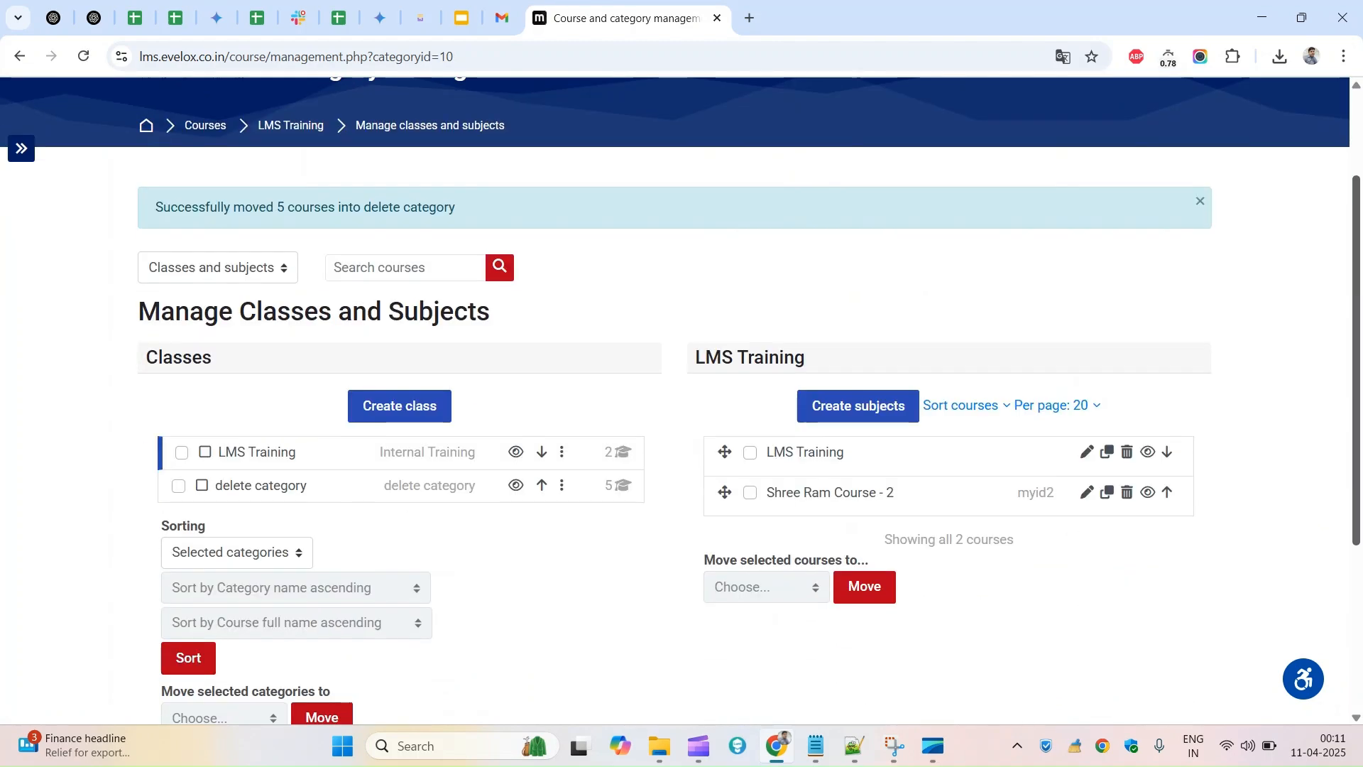
# - Delete the delete category class together with all its courses, using the "Delete all - cannot be undone" option
pyautogui.click(261, 484)
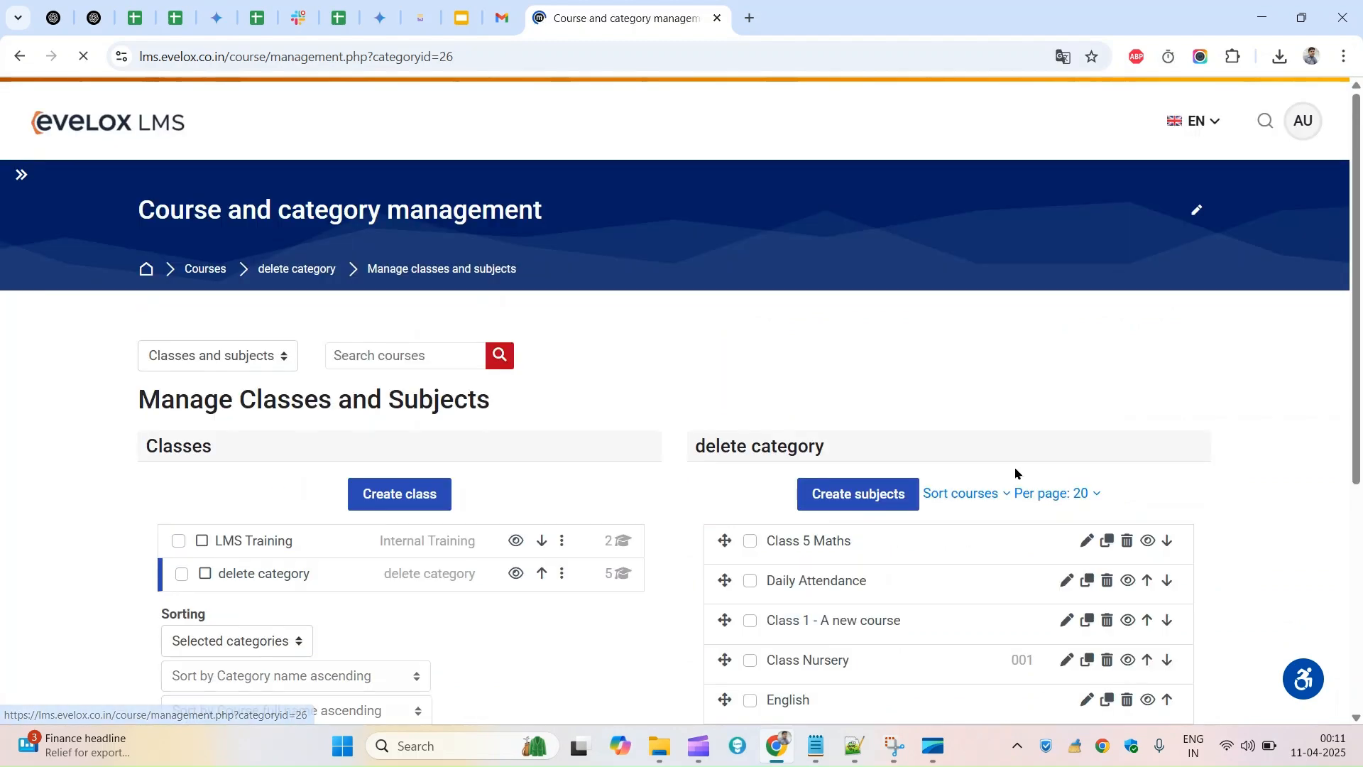
pyautogui.scroll(-2, 1017, 472)
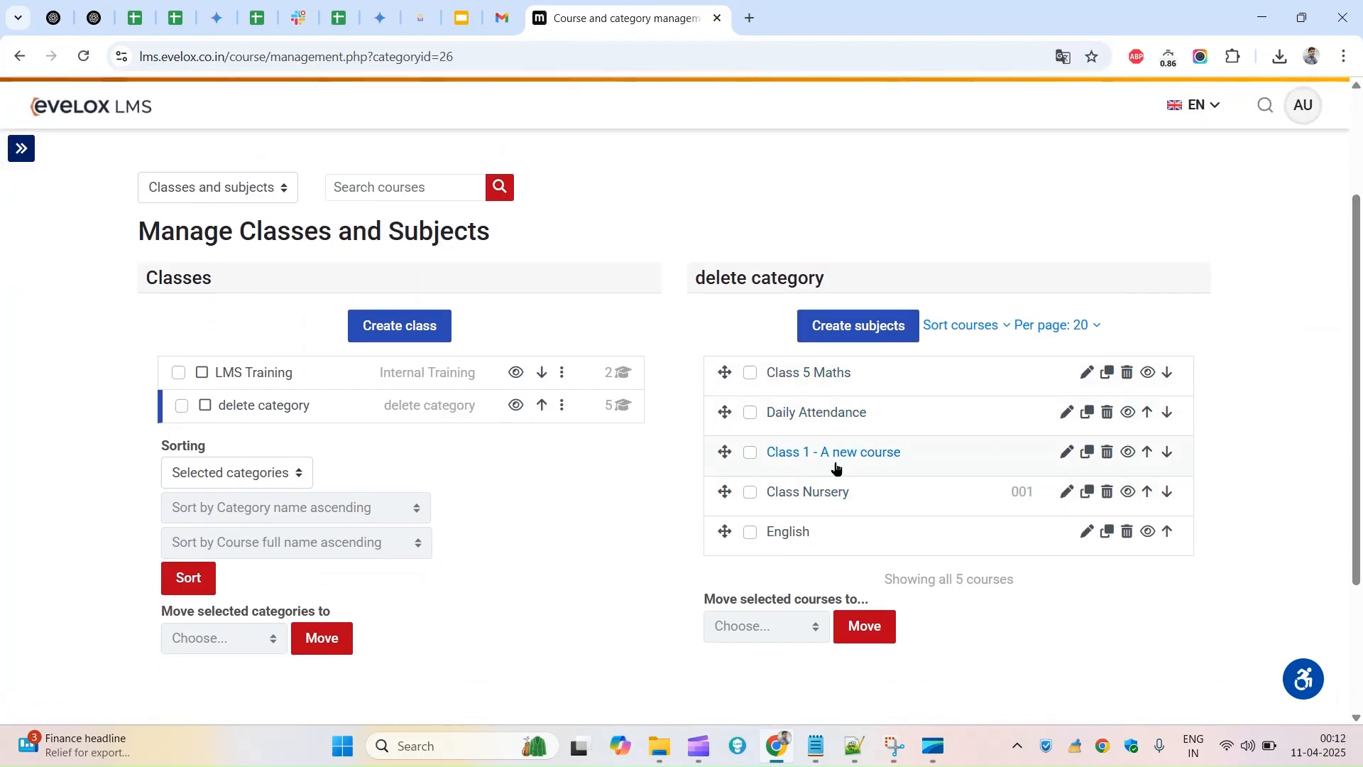
pyautogui.click(562, 405)
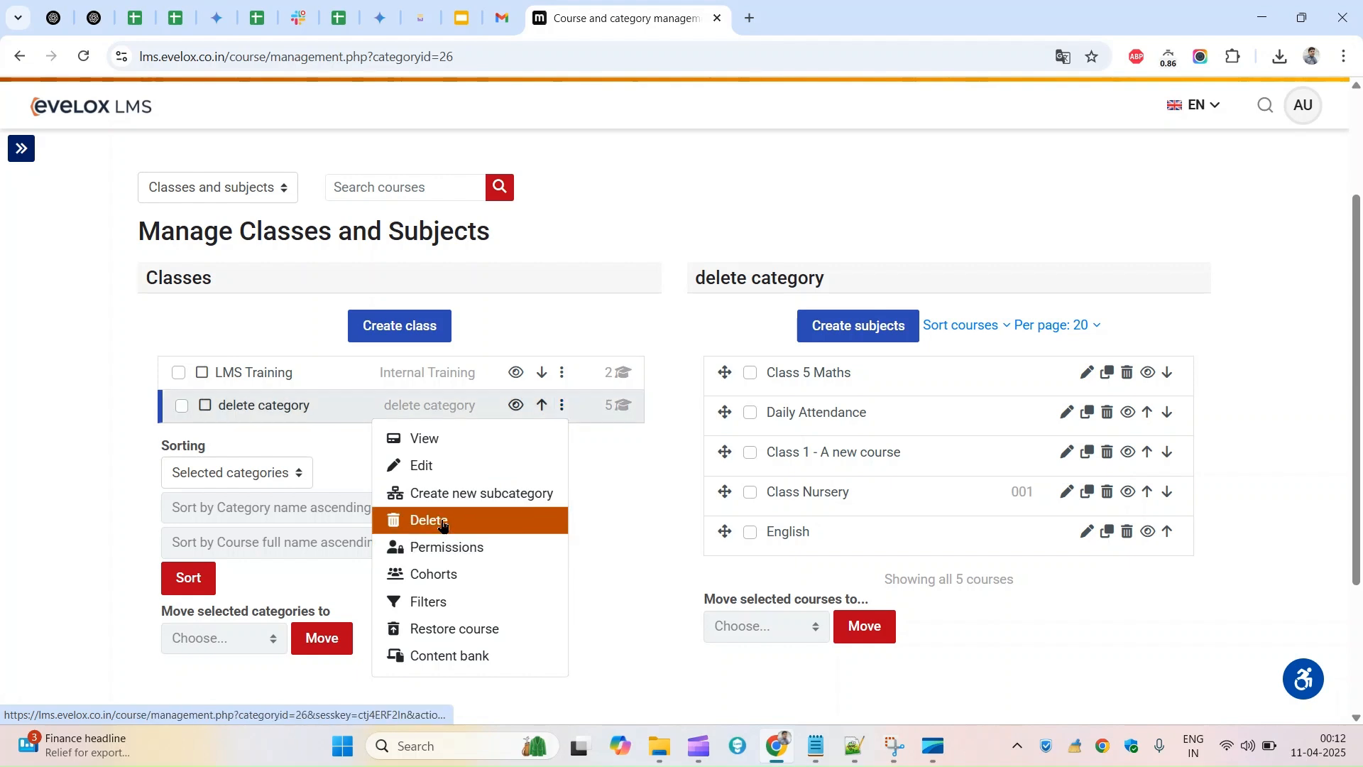
pyautogui.click(442, 521)
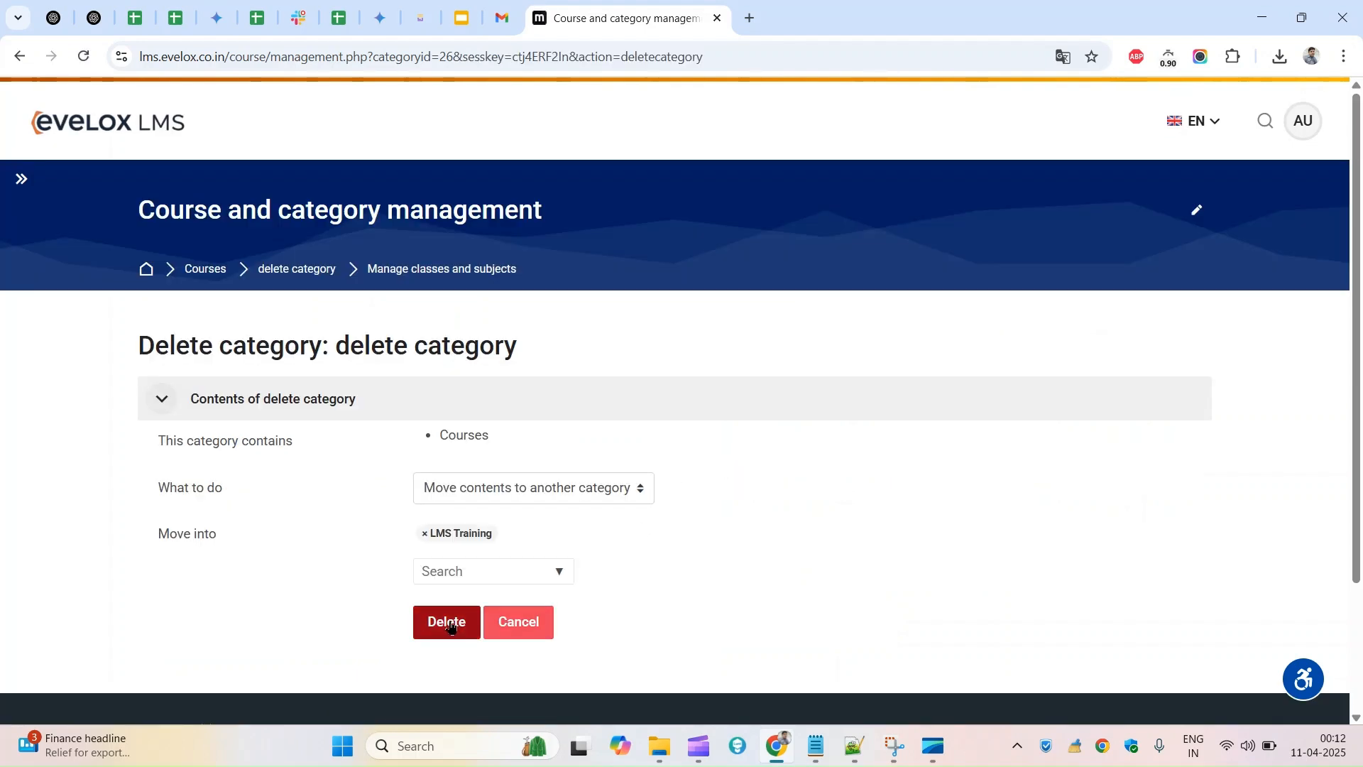
pyautogui.click(561, 490)
pyautogui.click(454, 539)
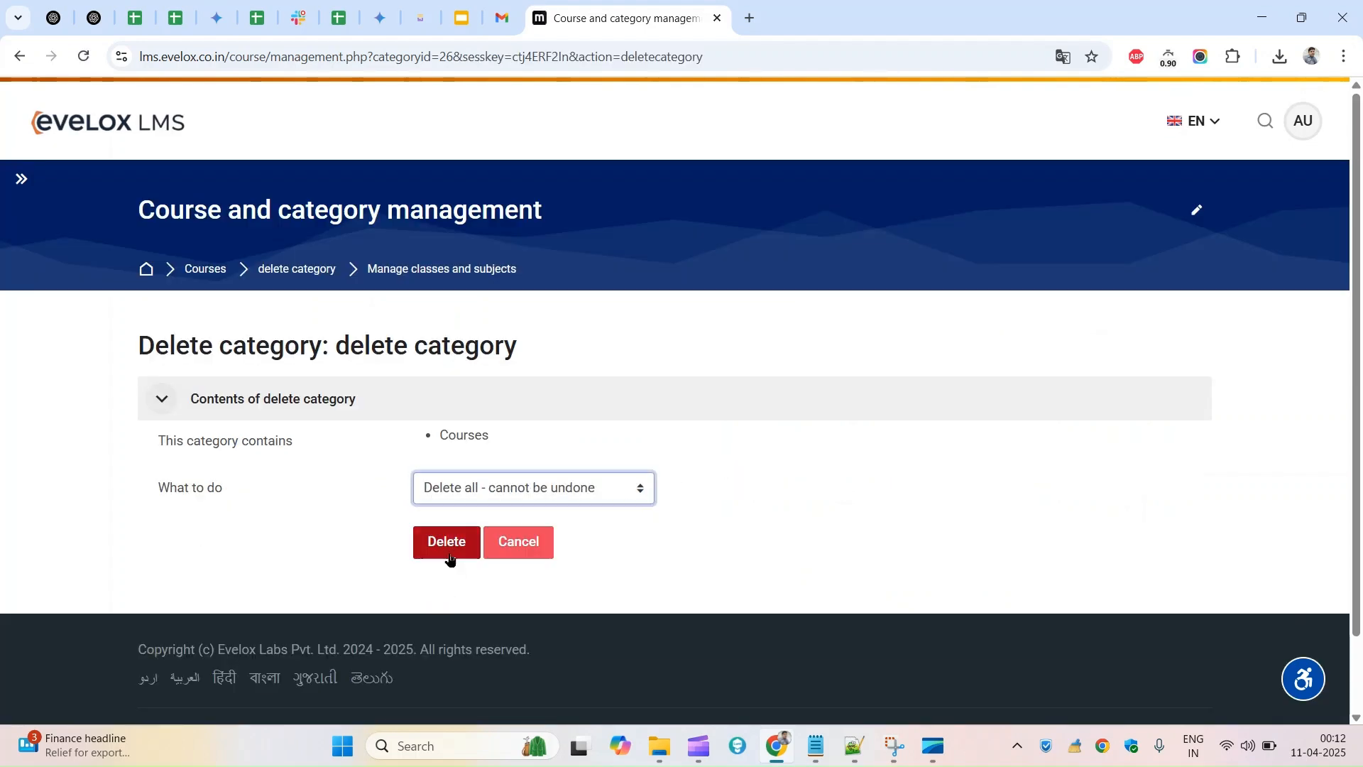
pyautogui.click(450, 543)
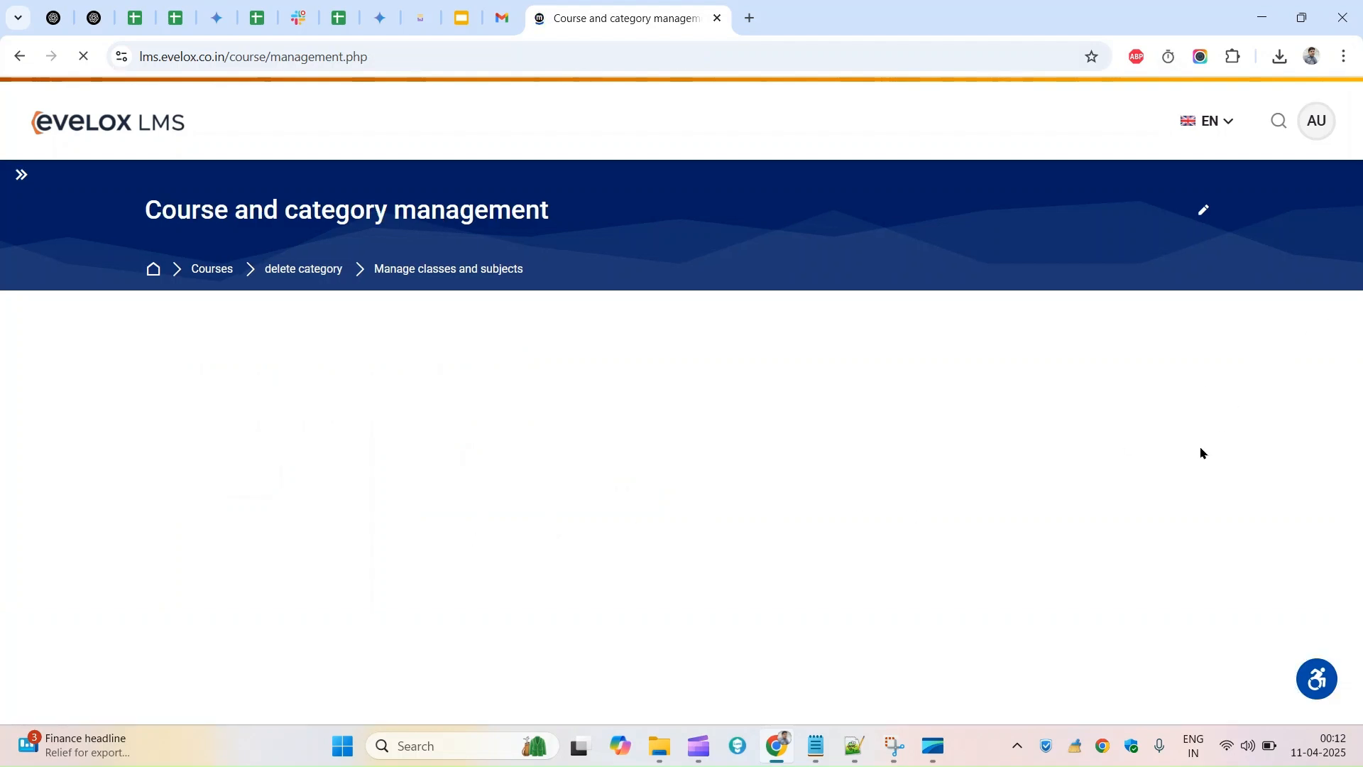
pyautogui.scroll(-4, 1200, 451)
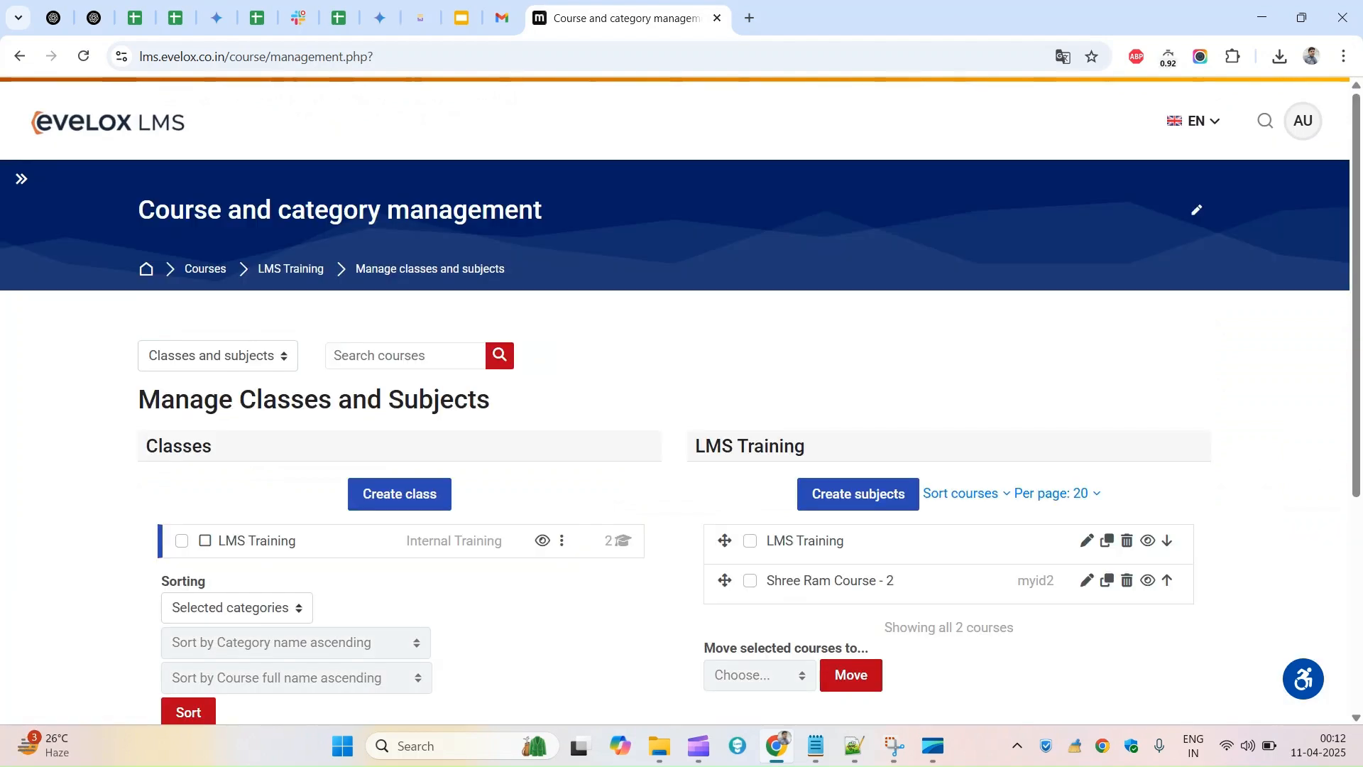
pyautogui.scroll(-1, 335, 459)
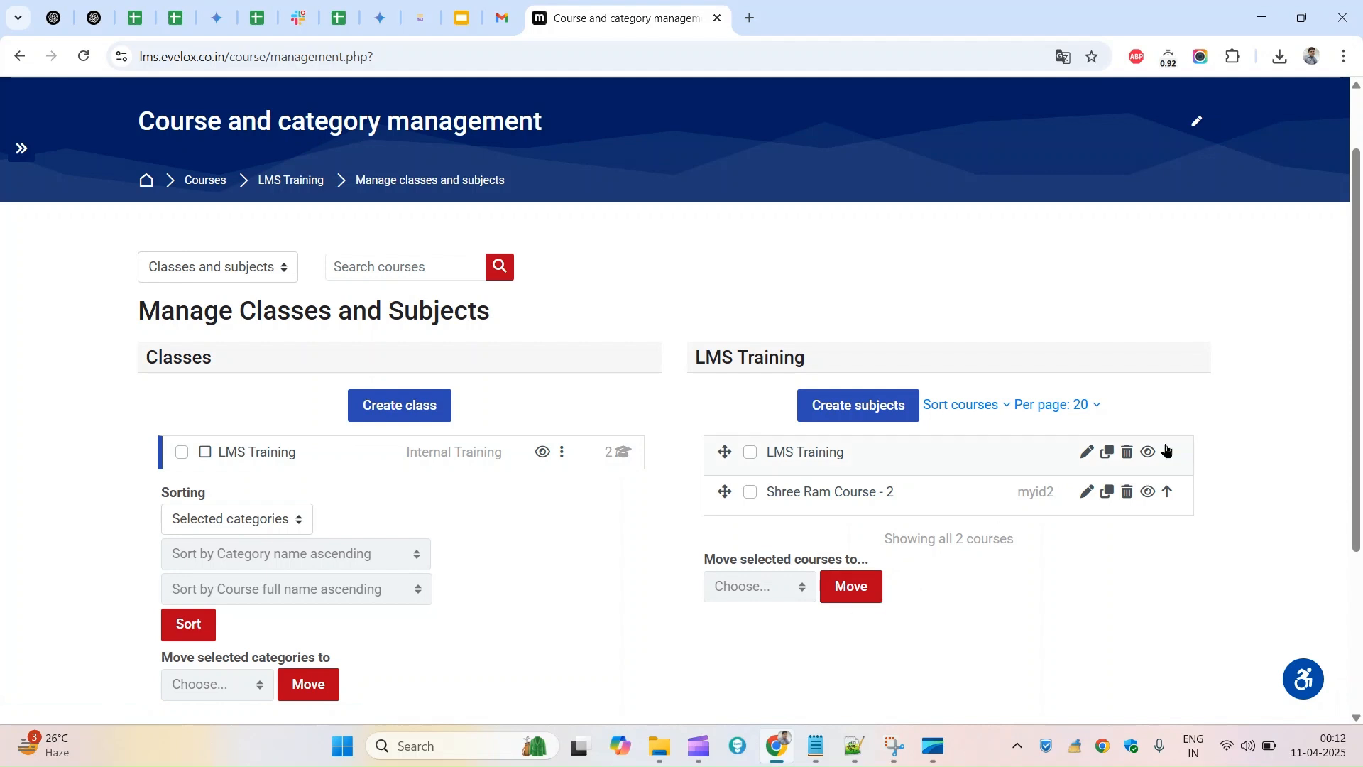
pyautogui.scroll(1, 680, 401)
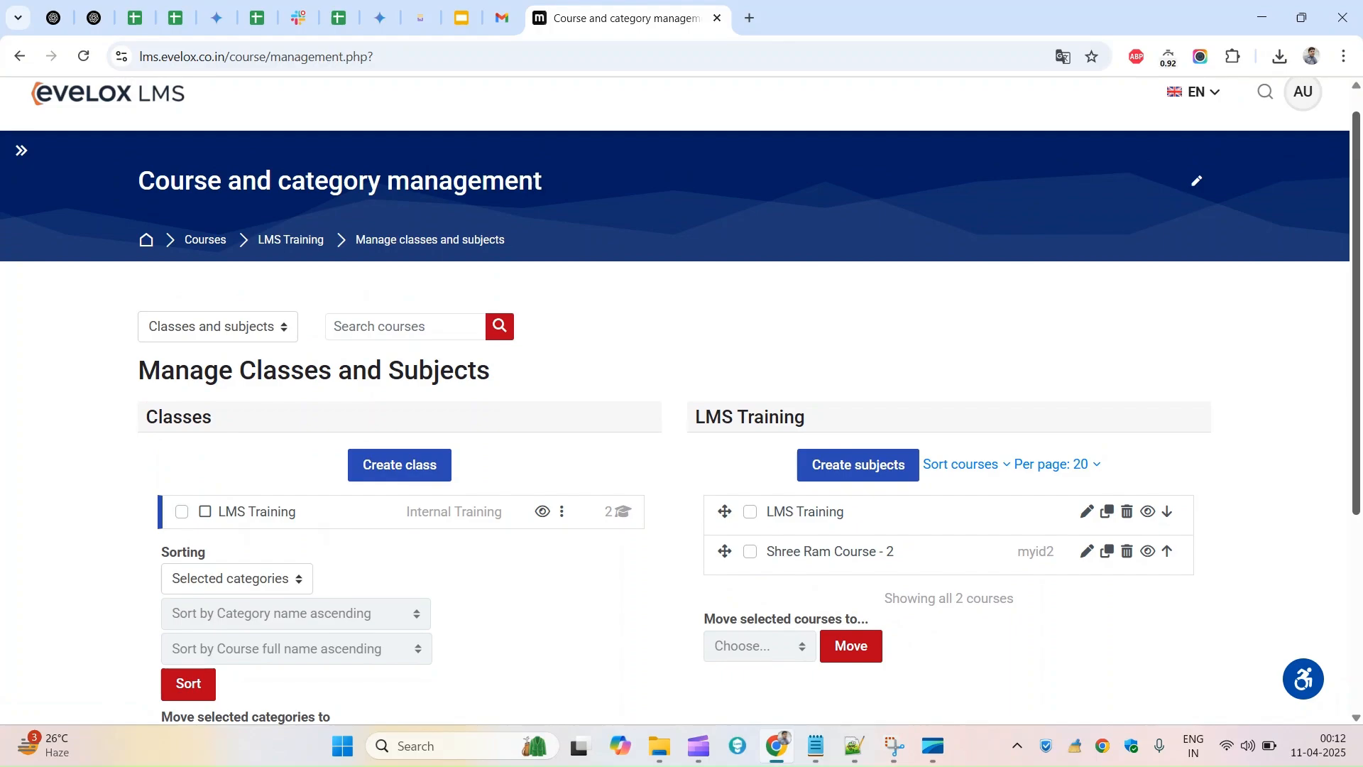
pyautogui.scroll(-3, 680, 400)
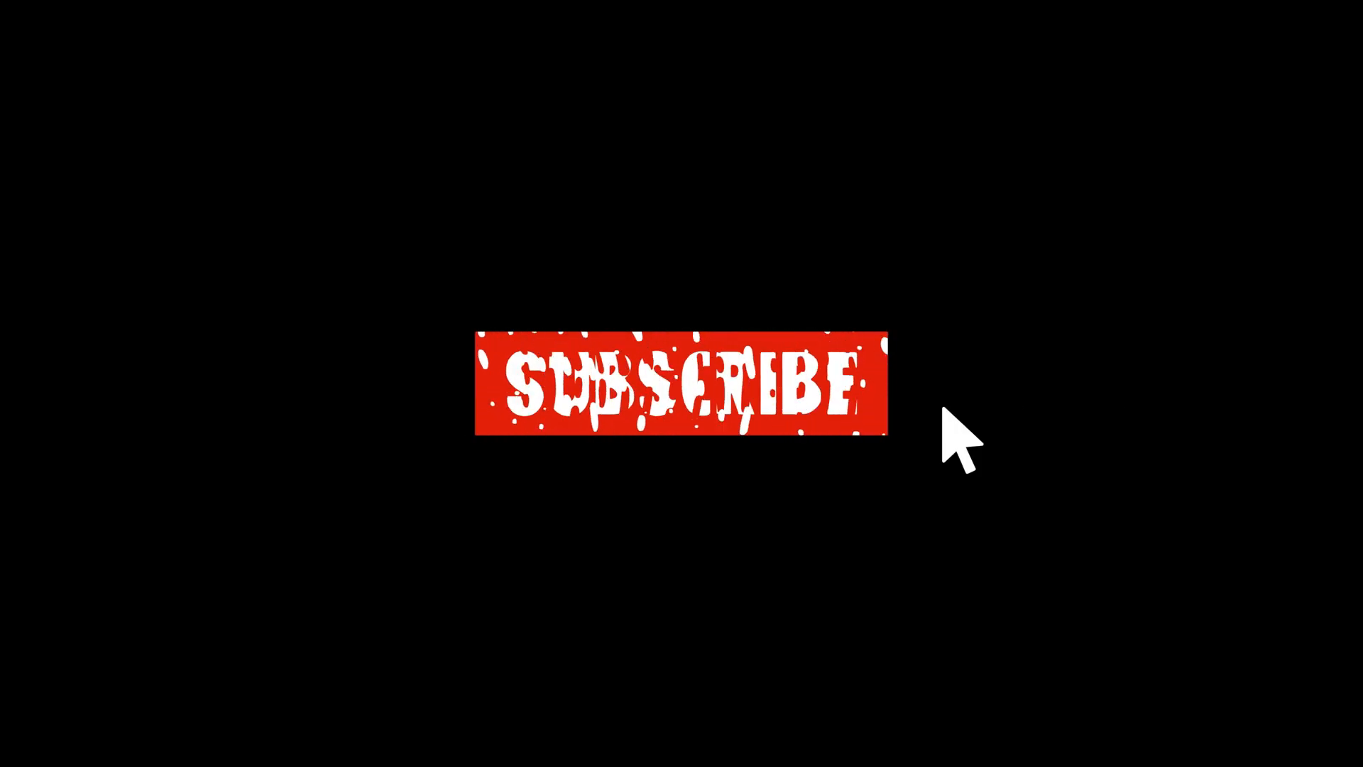